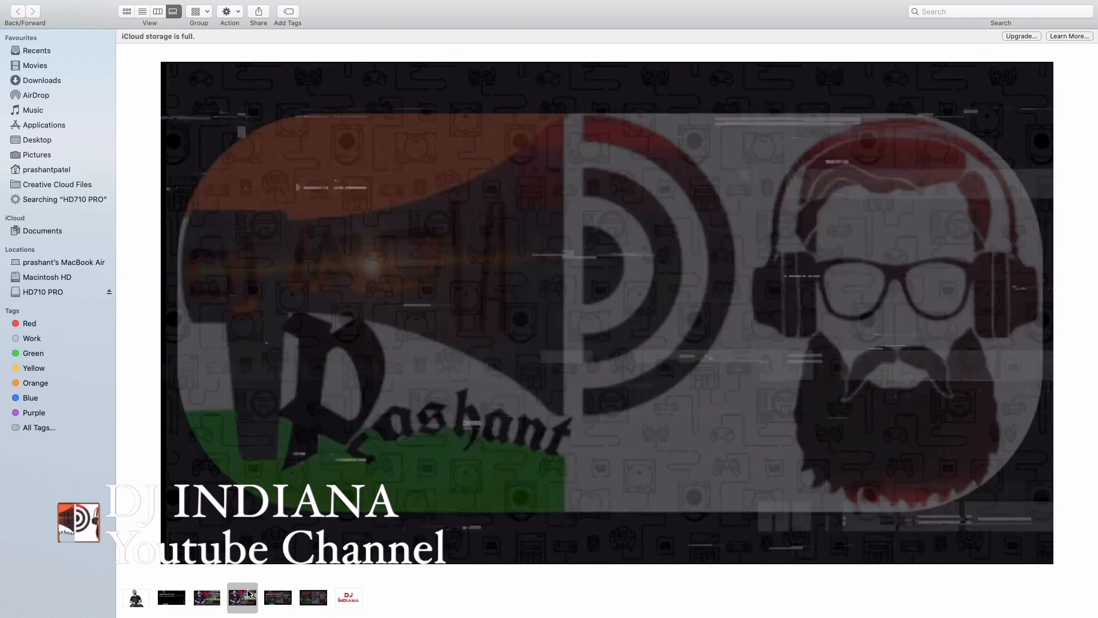
- Preview the finished stream graphic, first the video dj1080.mp4 and the still image DJ Indiana.png
{"action": "key", "text": "space"}
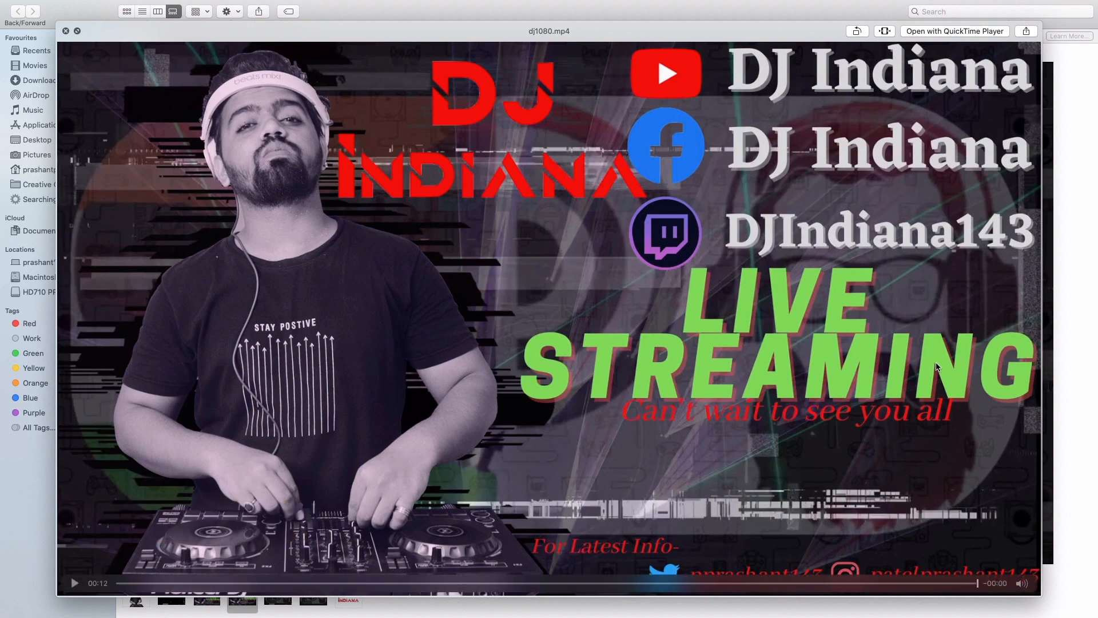
{"action": "key", "text": "space"}
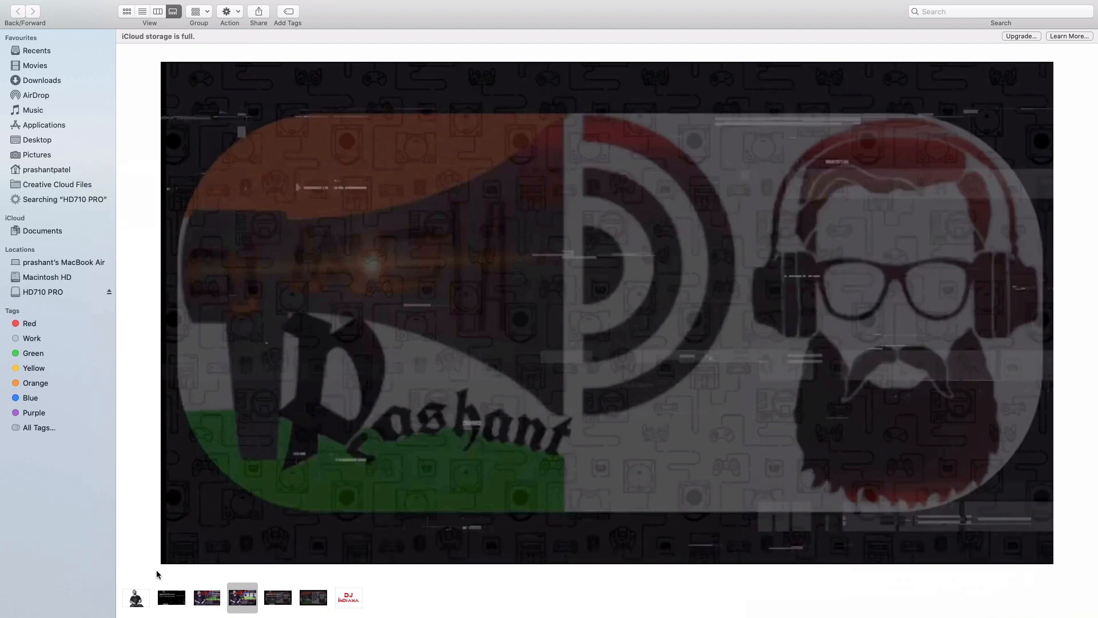
{"action": "left_click", "coordinate": [206, 599]}
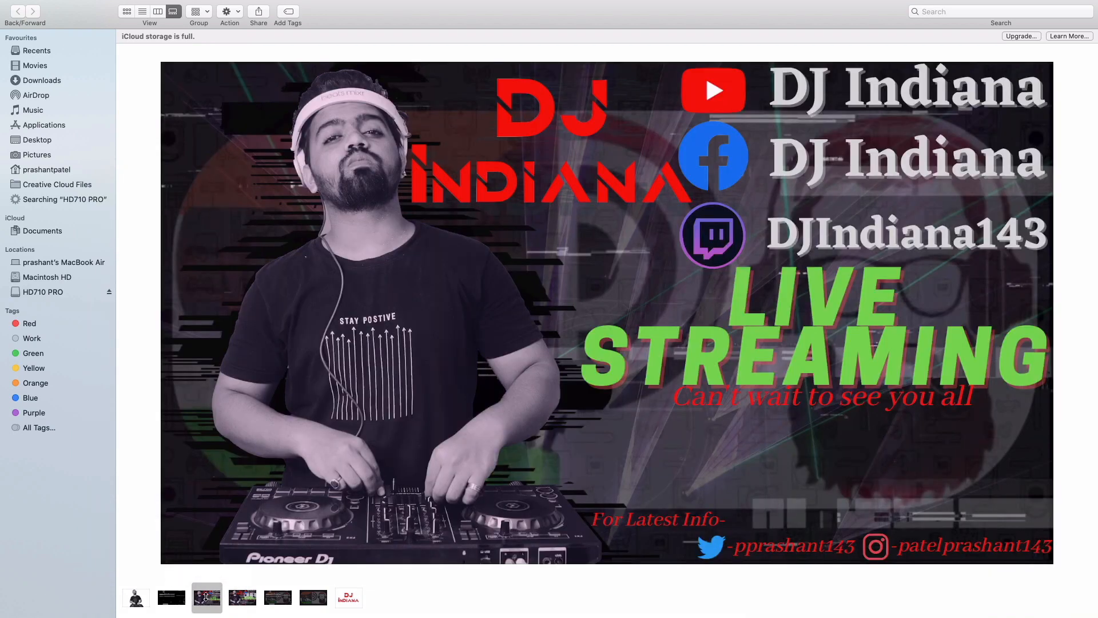
{"action": "key", "text": "space"}
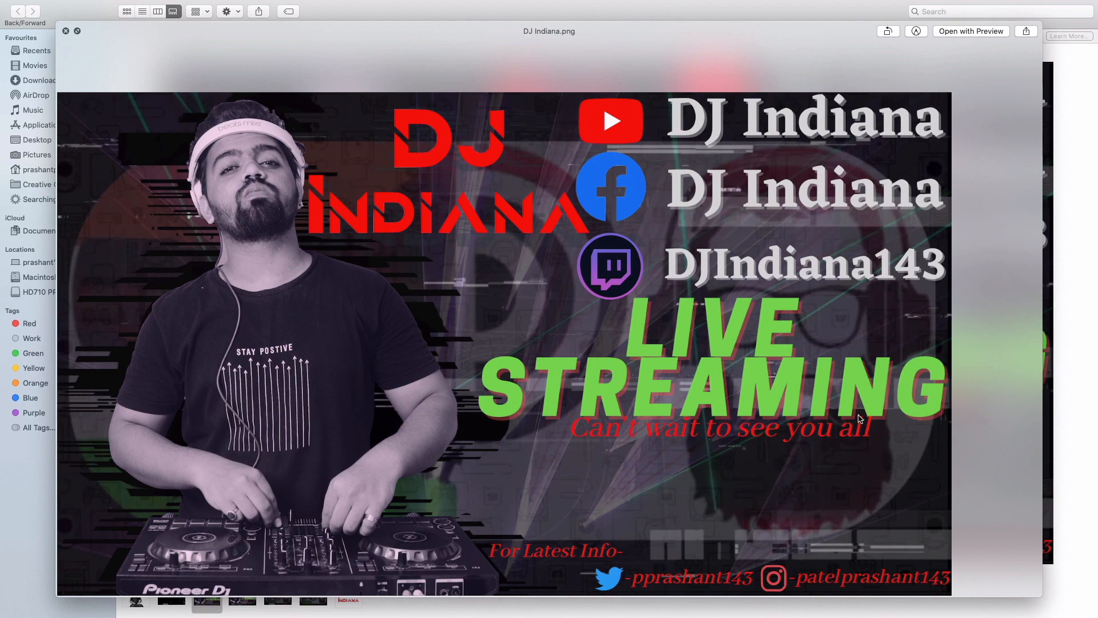
{"action": "key", "text": "space"}
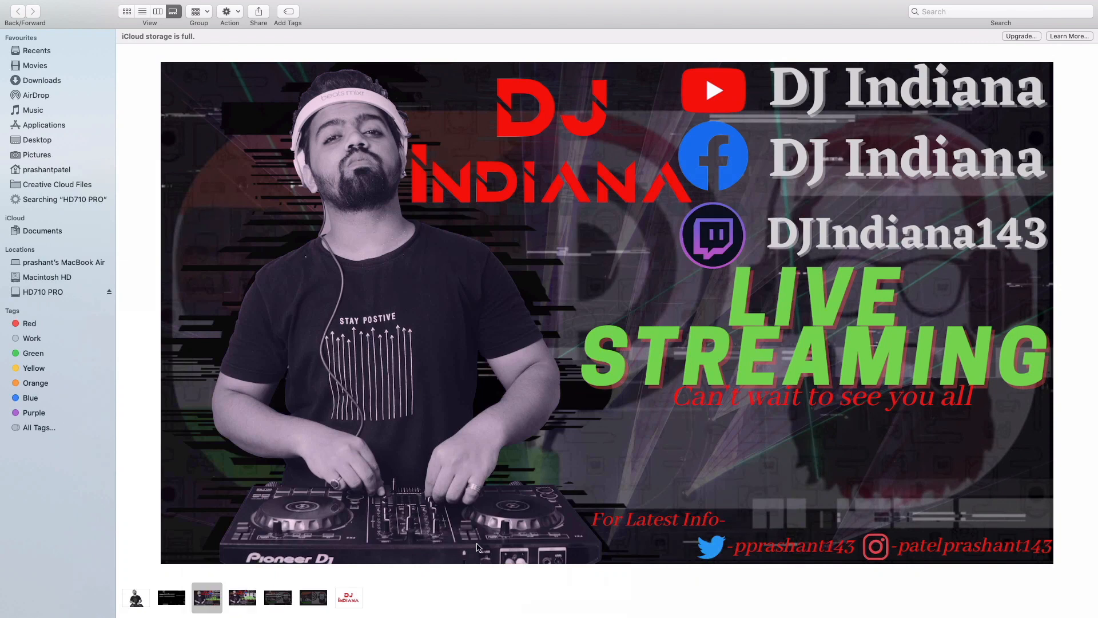
- View the source images that make up the graphic: working text.001.png, the DJ cutout photo and the logo background
{"action": "left_click", "coordinate": [347, 600]}
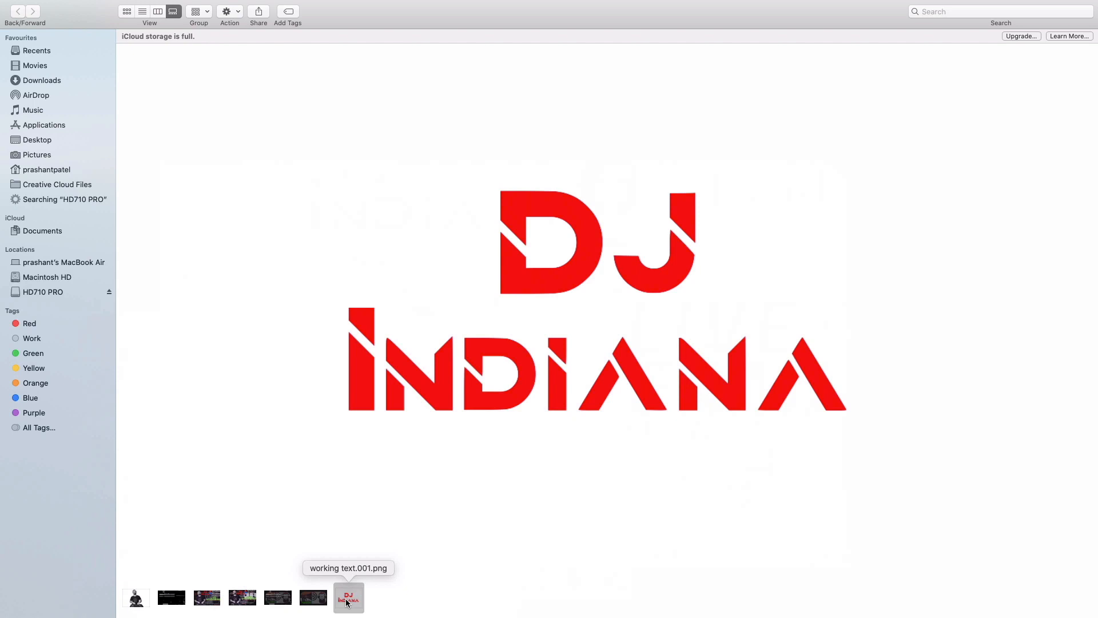
{"action": "left_click", "coordinate": [207, 598]}
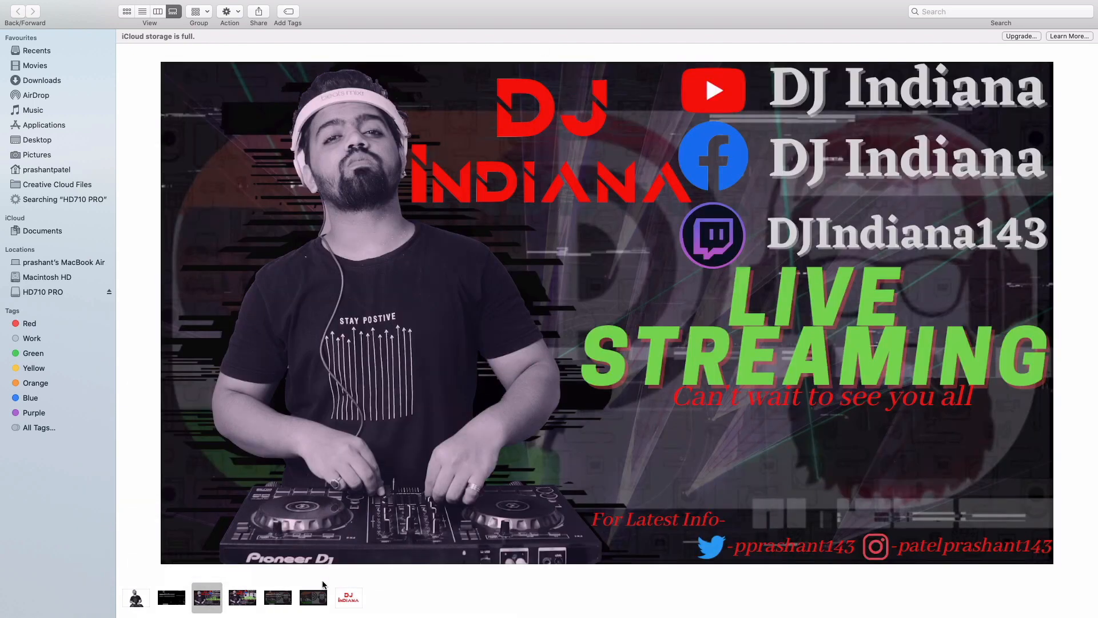
{"action": "left_click", "coordinate": [133, 602]}
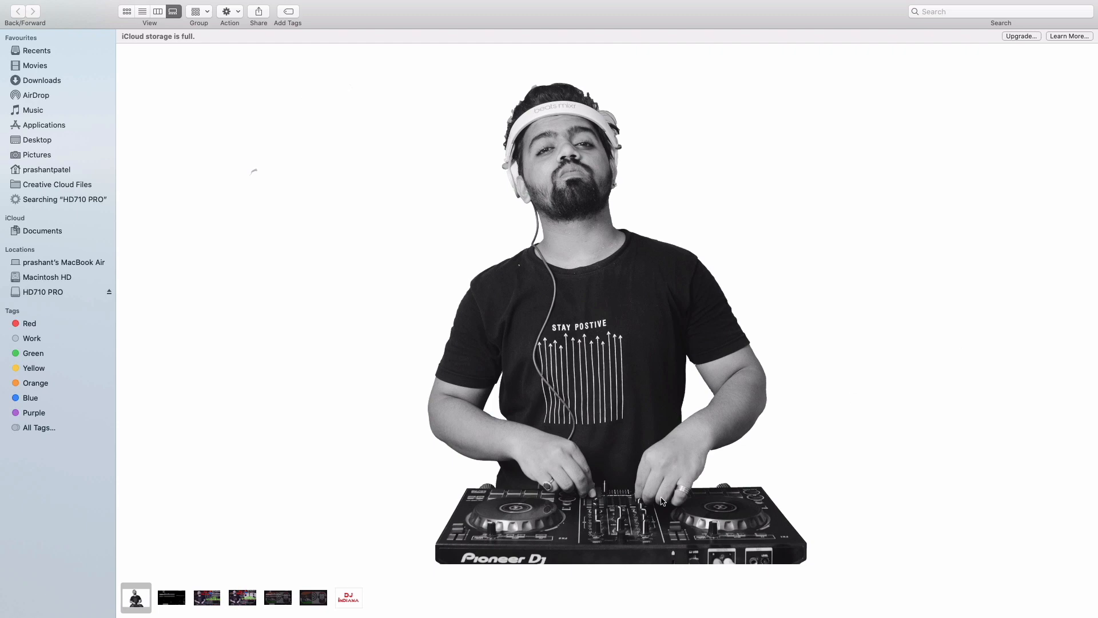
{"action": "left_click", "coordinate": [346, 596]}
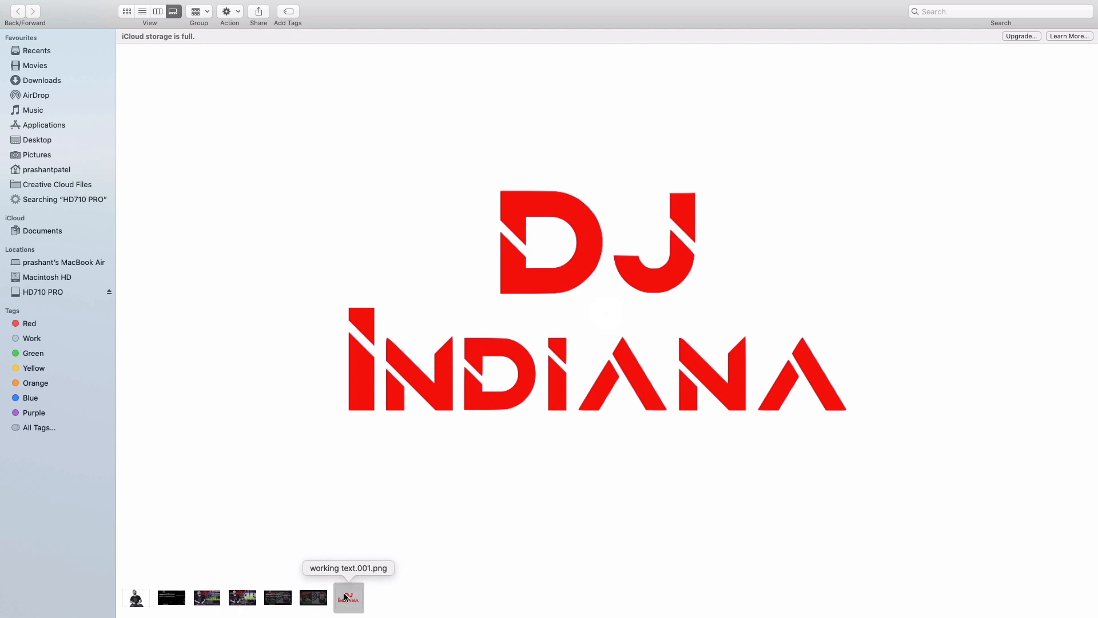
{"action": "left_click", "coordinate": [308, 601]}
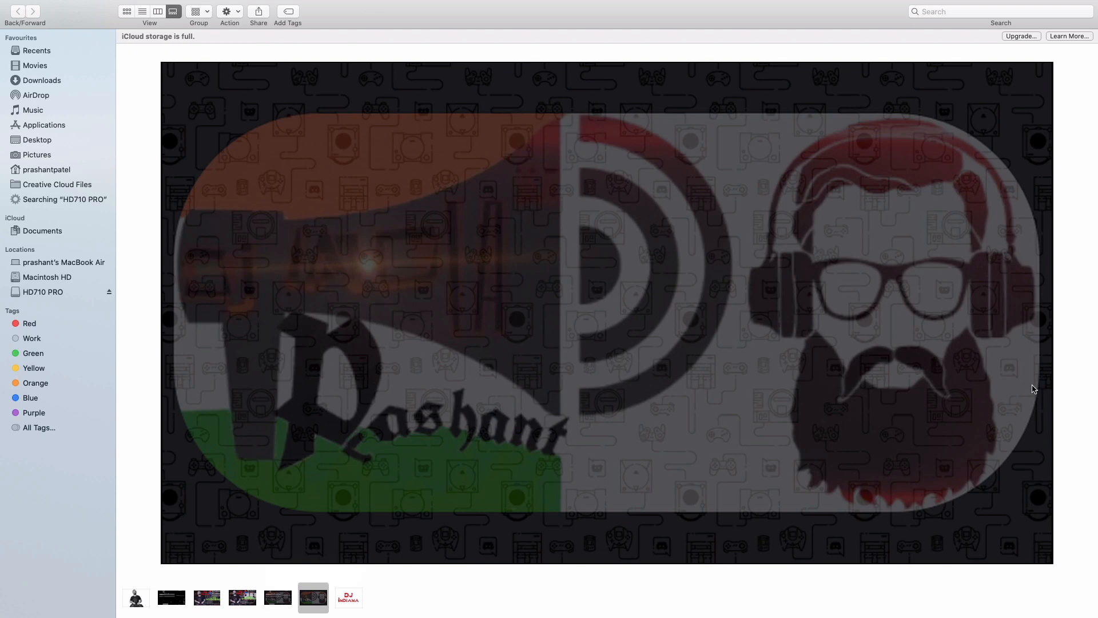
- Preview the glitch effect video Distortion Overlay 1.mp4
{"action": "left_click", "coordinate": [169, 607]}
{"action": "key", "text": "space"}
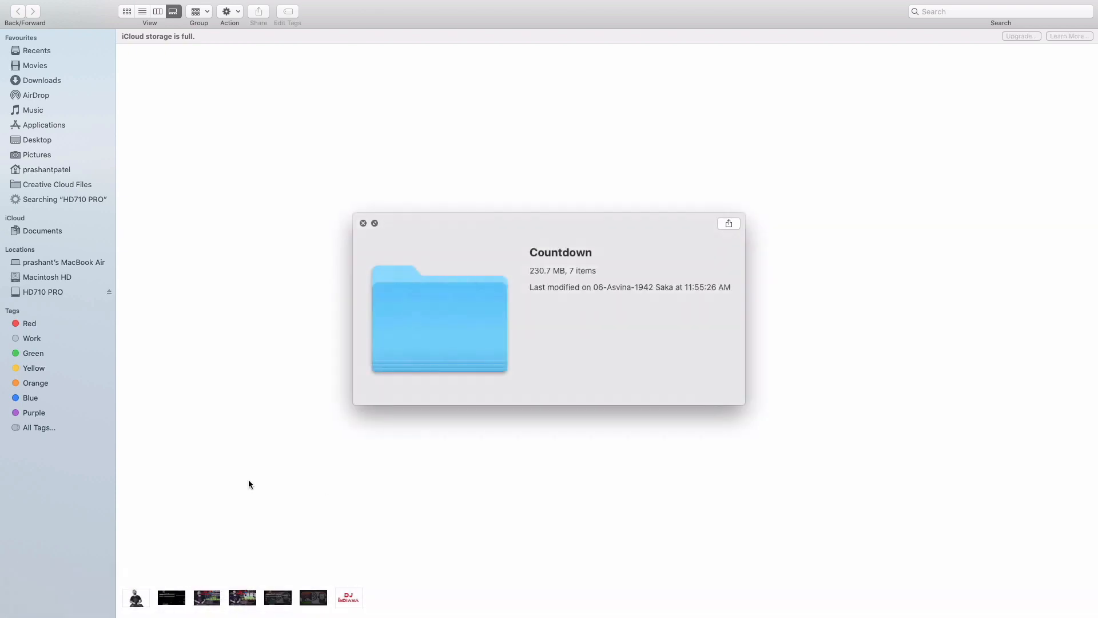
{"action": "key", "text": "space"}
{"action": "left_click", "coordinate": [166, 604]}
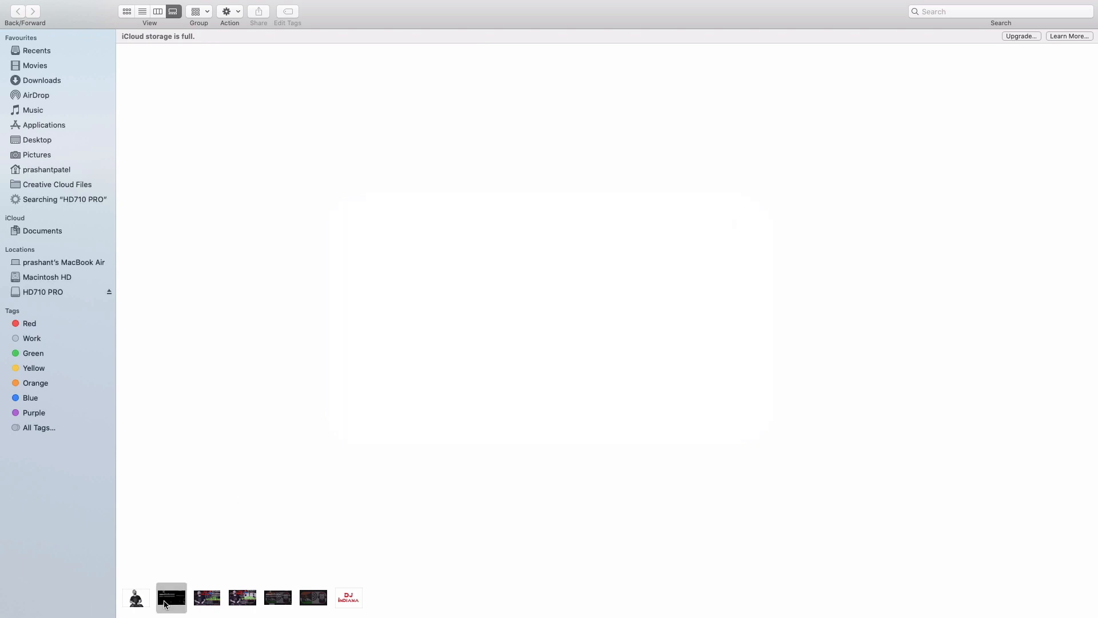
{"action": "key", "text": "space"}
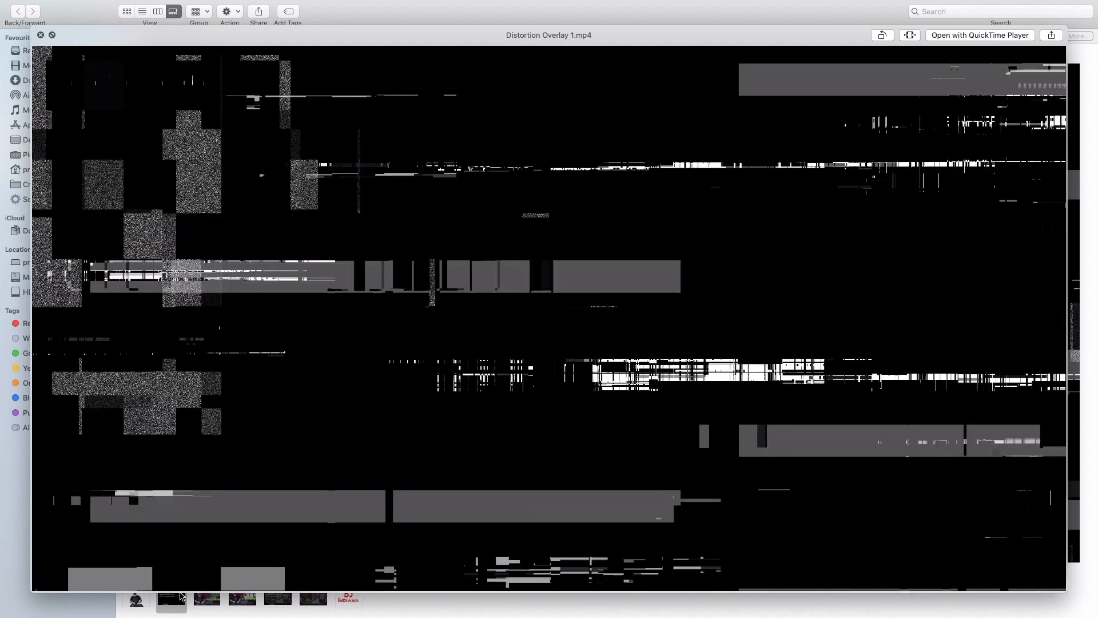
{"action": "key", "text": "space"}
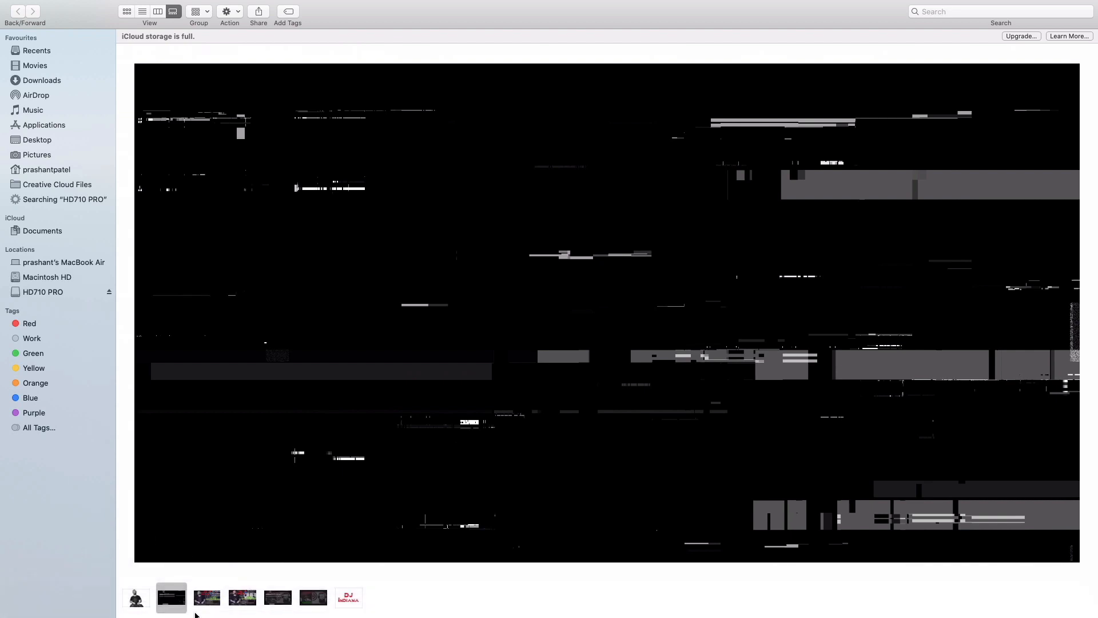
- Compare text pic logo.png with the distortion overlay, and preview the combined video overlay2 obs.mov
{"action": "left_click", "coordinate": [274, 597]}
{"action": "left_click", "coordinate": [314, 597]}
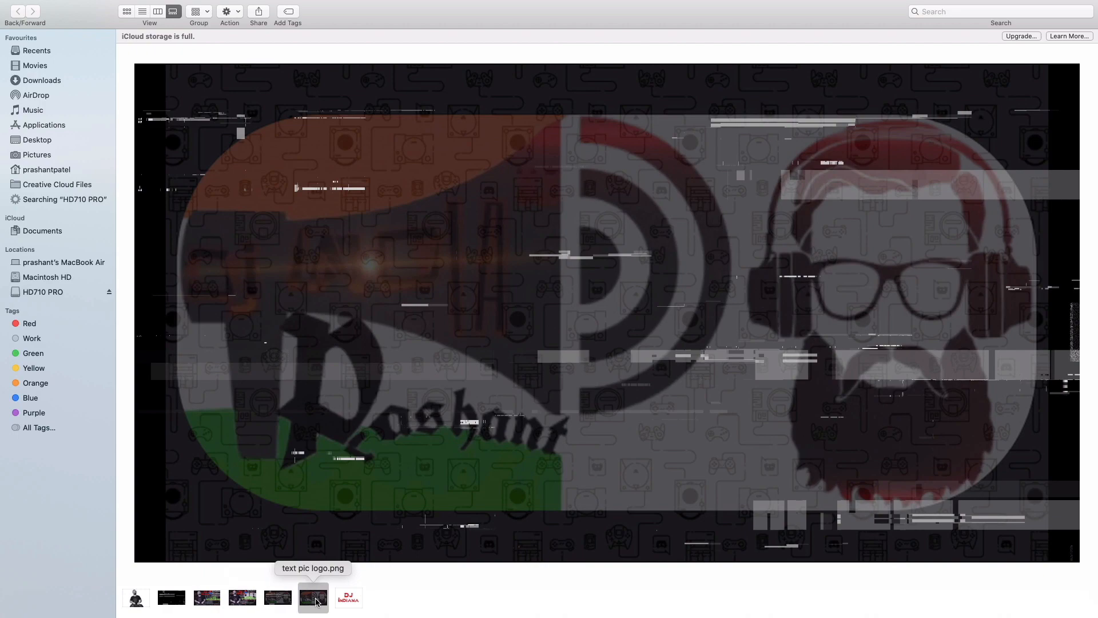
{"action": "left_click", "coordinate": [173, 604]}
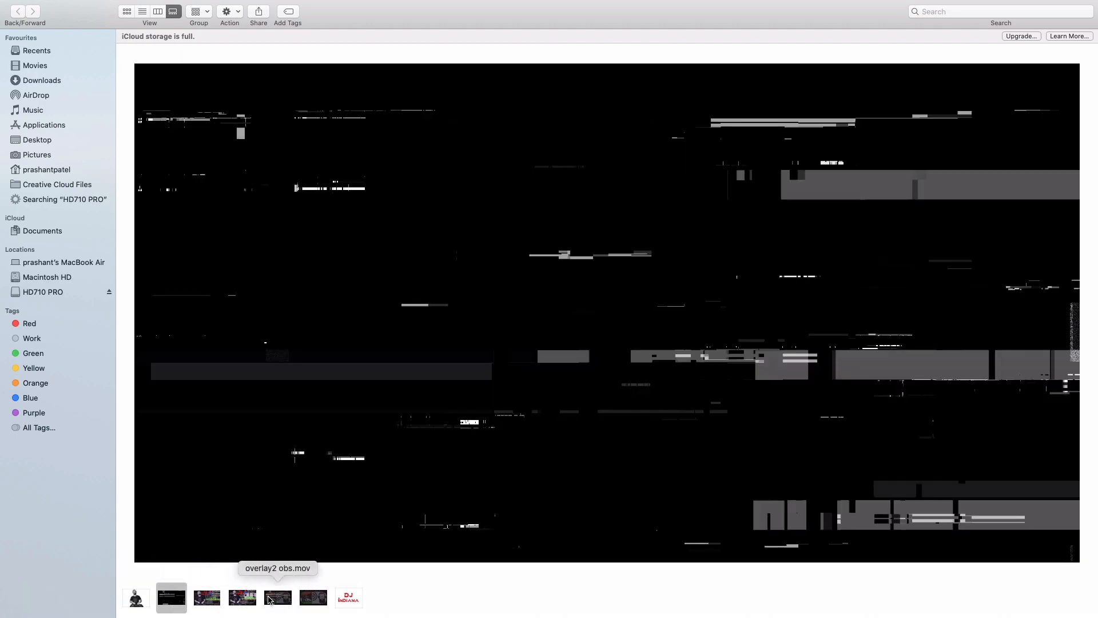
{"action": "left_click", "coordinate": [274, 597]}
{"action": "key", "text": "space"}
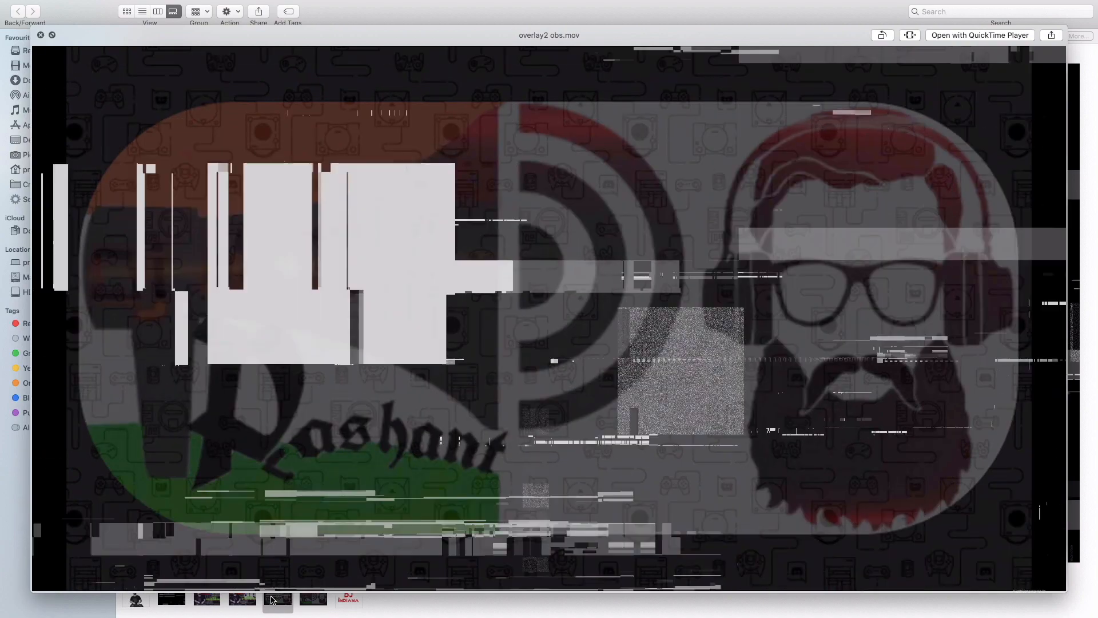
{"action": "key", "text": "space"}
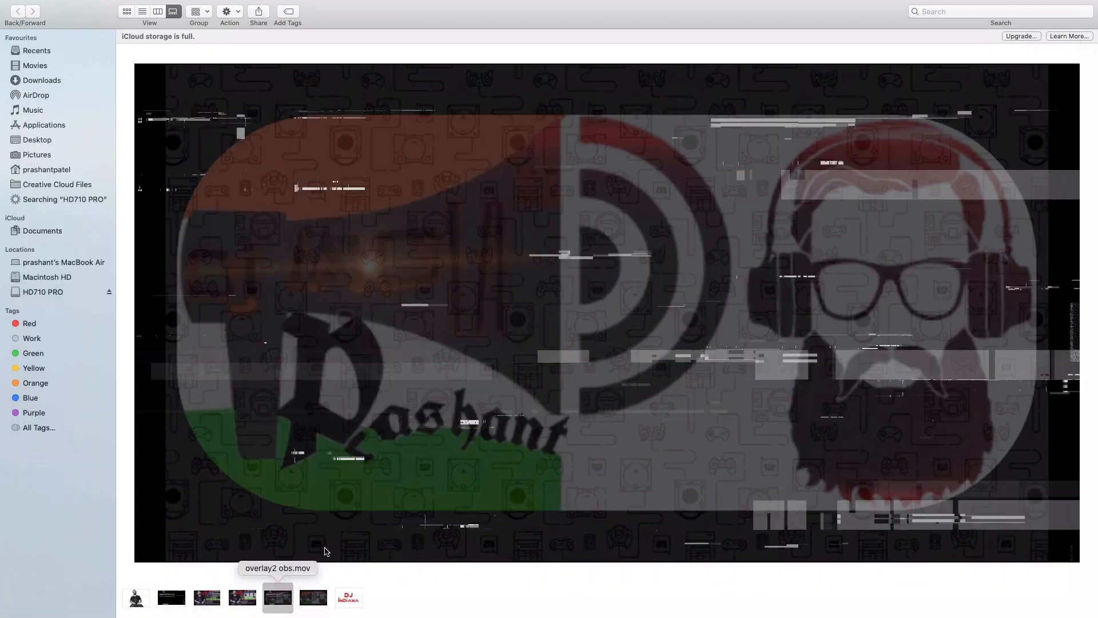
- Switch to Final Cut Pro and set the Distortion Overlay 1 clip's blend mode to Screen
{"action": "key", "text": "ctrl+Up"}
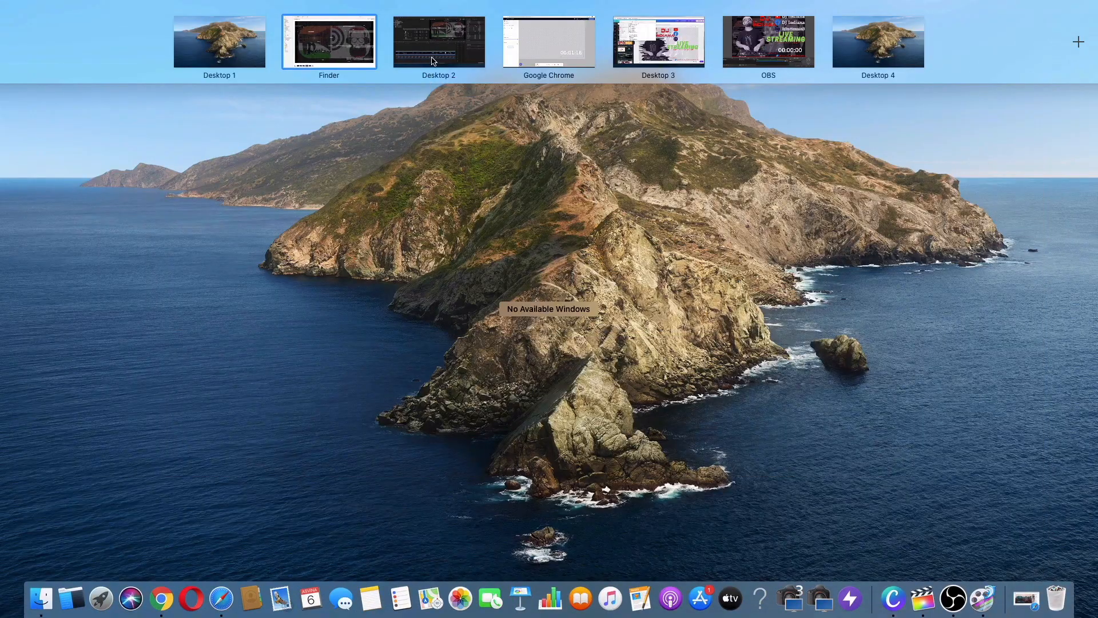
{"action": "left_click", "coordinate": [433, 60]}
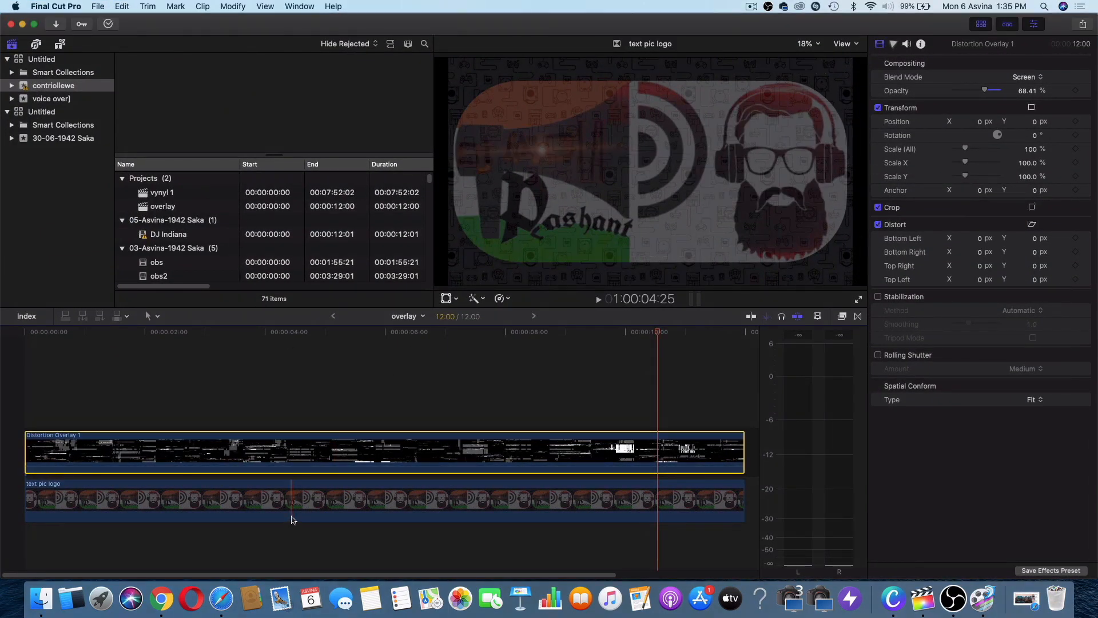
{"action": "left_click", "coordinate": [357, 334]}
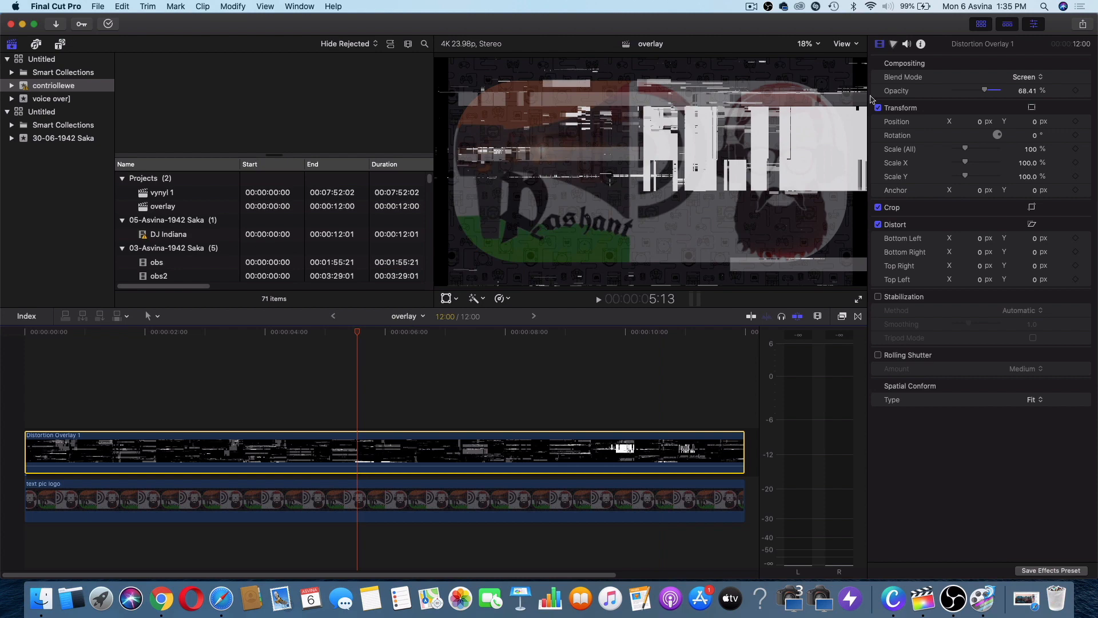
{"action": "left_click", "coordinate": [1035, 79]}
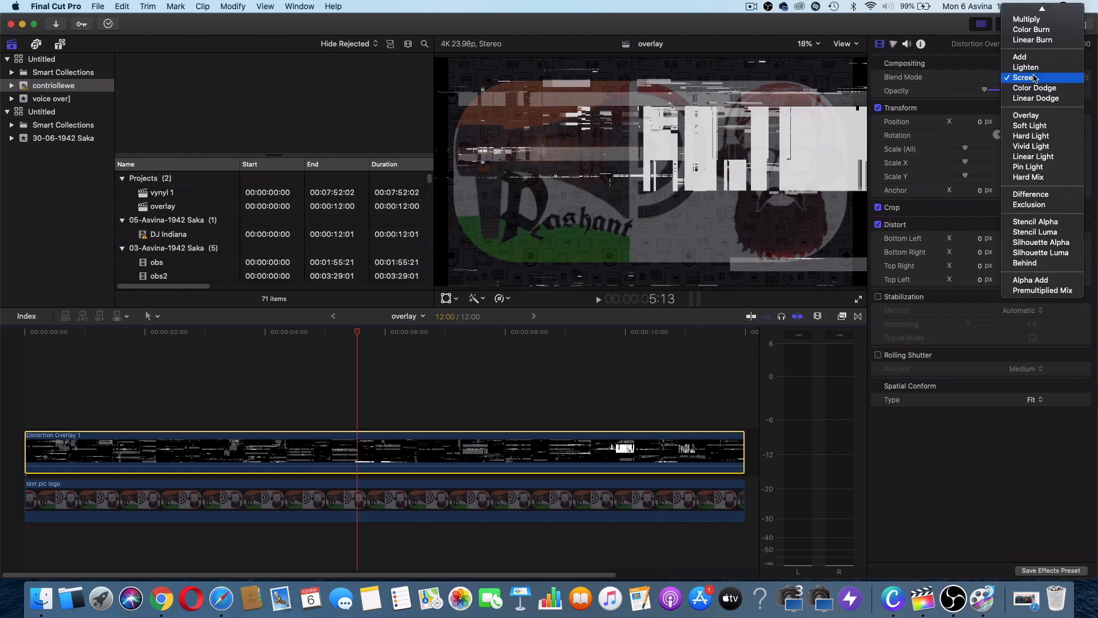
{"action": "left_click", "coordinate": [1034, 78]}
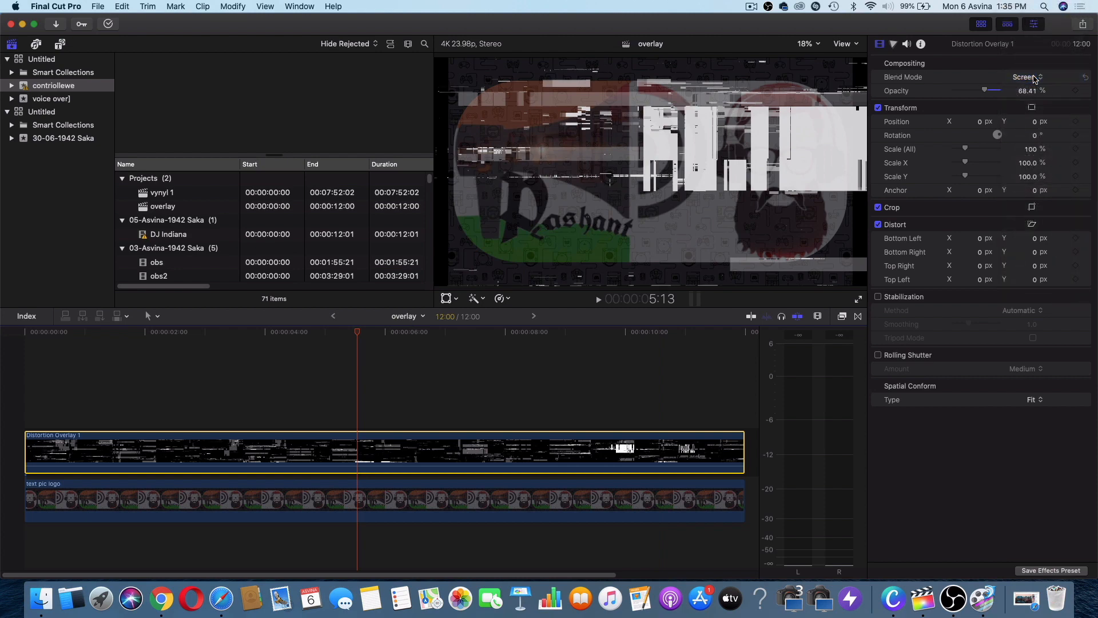
- Play the overlay project to its end and return the playhead to 9:01
{"action": "left_click", "coordinate": [330, 356]}
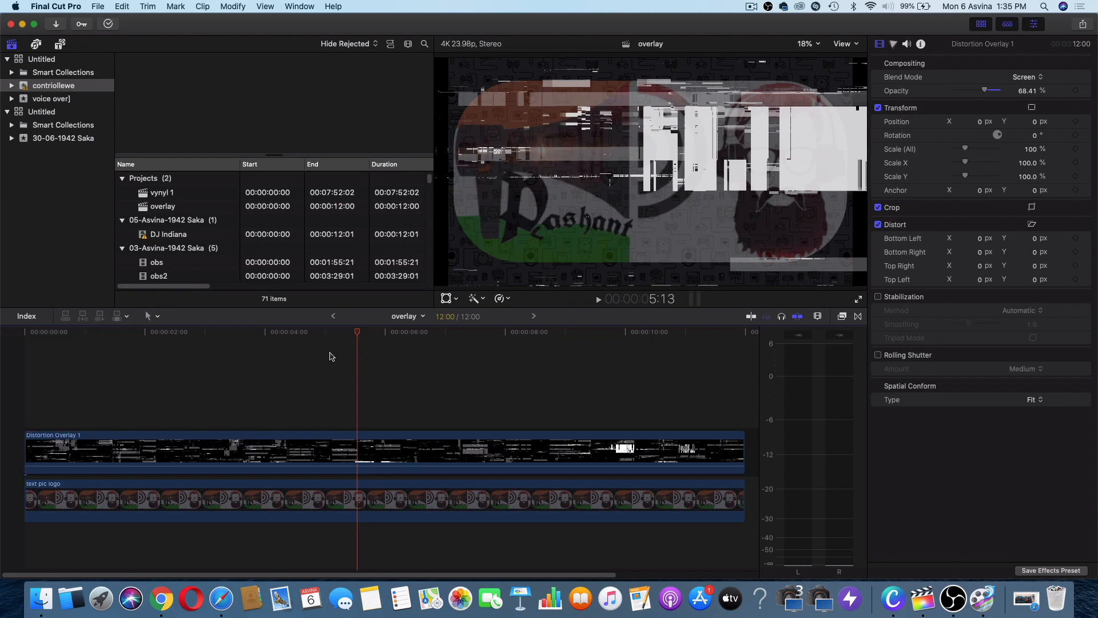
{"action": "left_click", "coordinate": [331, 354]}
{"action": "key", "text": "space"}
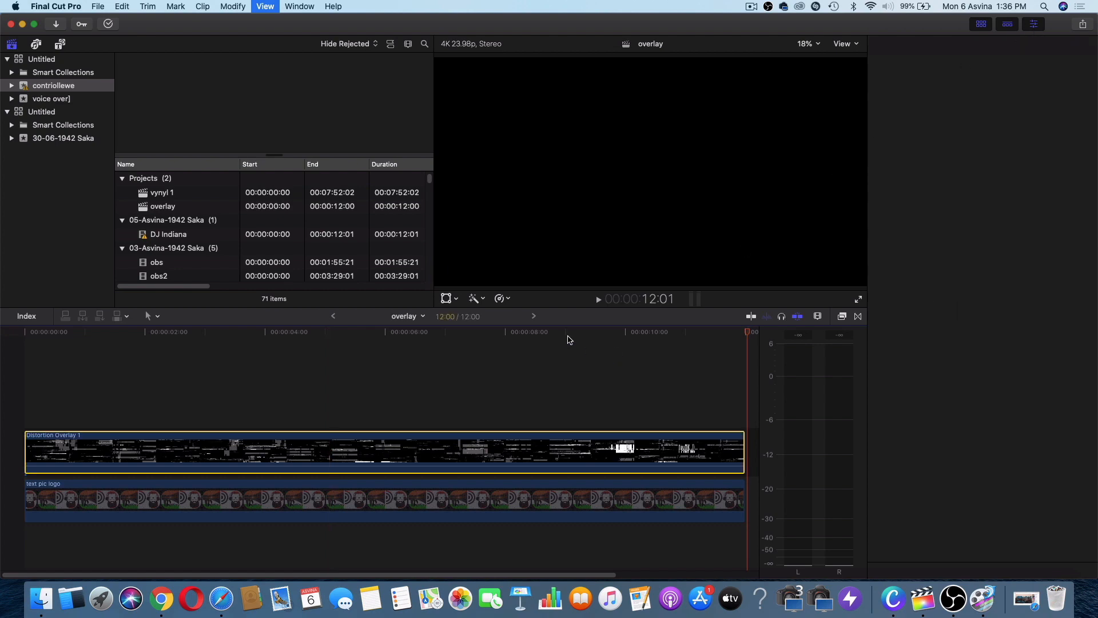
{"action": "left_click", "coordinate": [567, 336]}
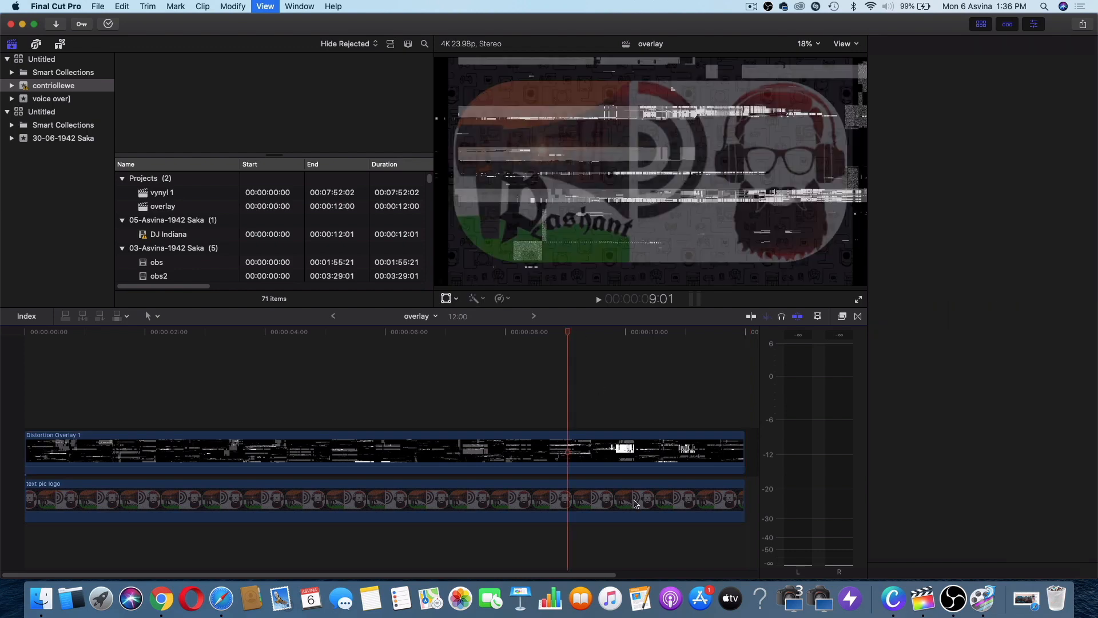
- Open the Master File export settings for the overlay project and close them without exporting
{"action": "left_click", "coordinate": [1033, 26]}
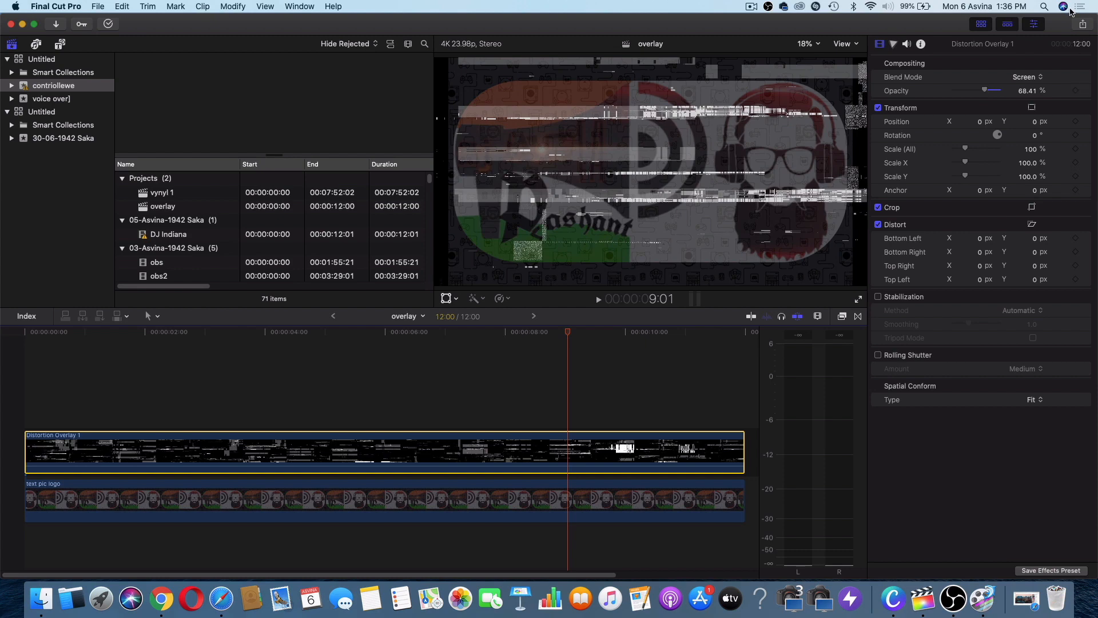
{"action": "left_click", "coordinate": [1081, 23]}
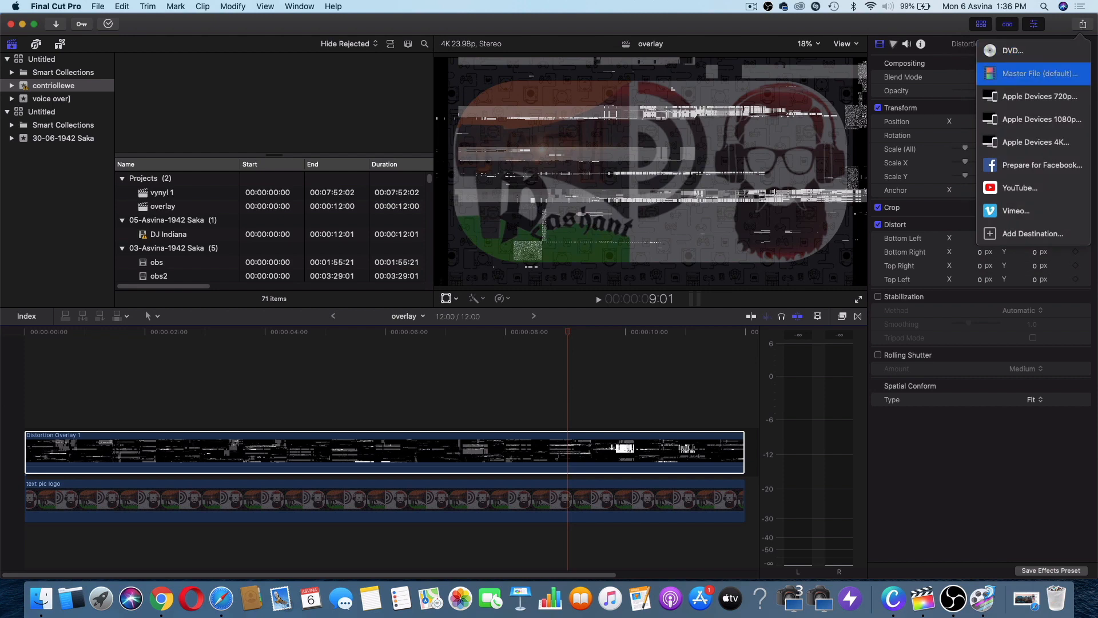
{"action": "left_click", "coordinate": [1039, 74]}
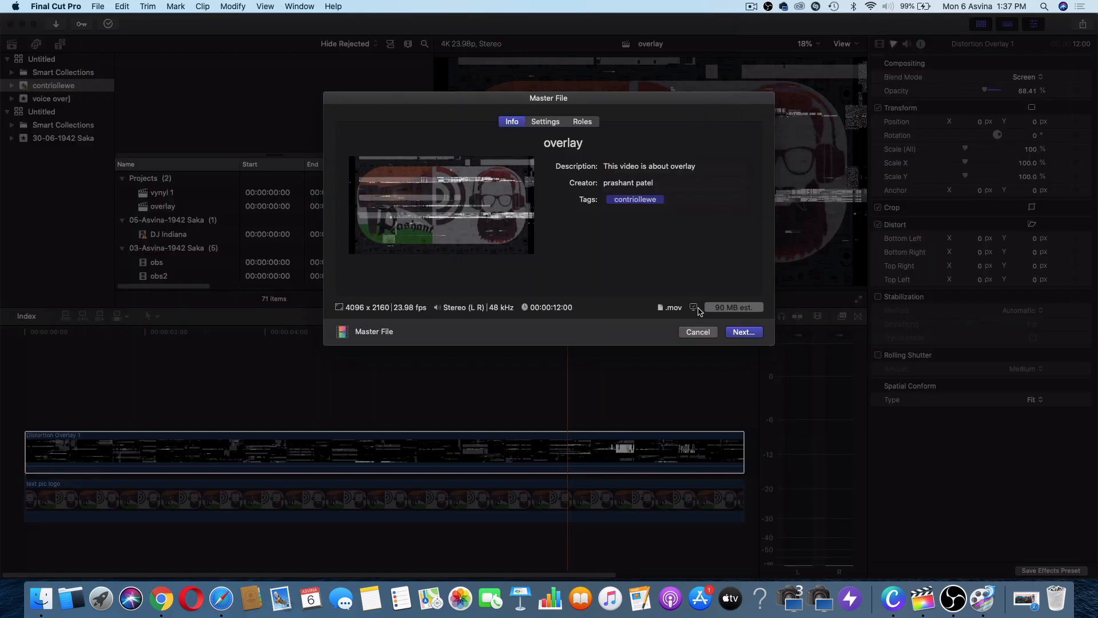
{"action": "left_click", "coordinate": [703, 332]}
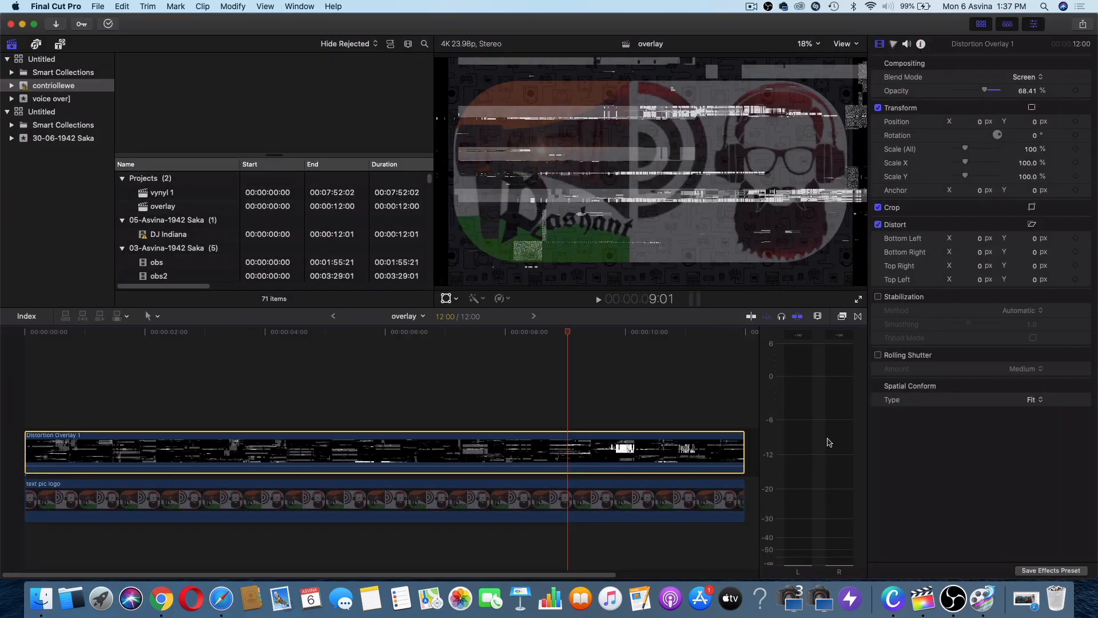
- Switch back to Finder and preview the exported video overlay2 obs.mov
{"action": "key", "text": "ctrl+Up"}
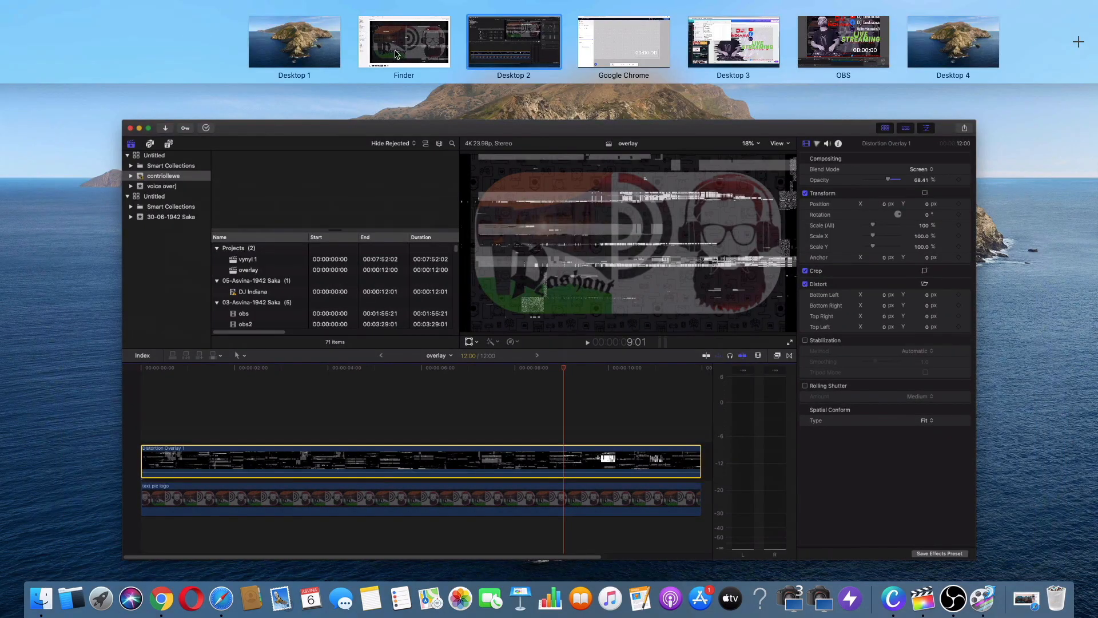
{"action": "left_click", "coordinate": [395, 53]}
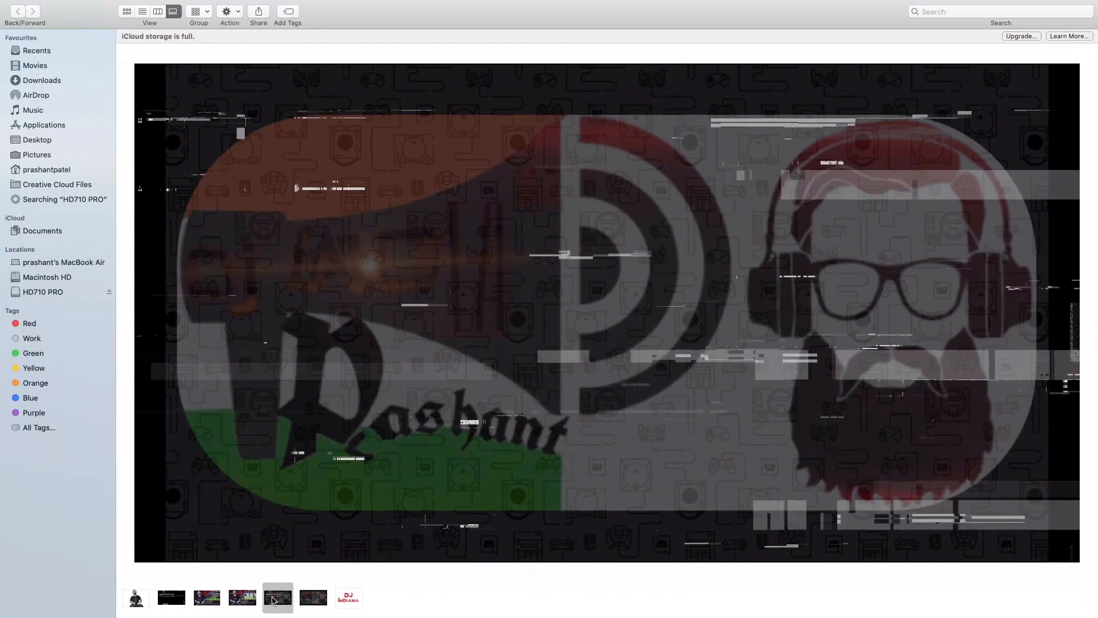
{"action": "key", "text": "space"}
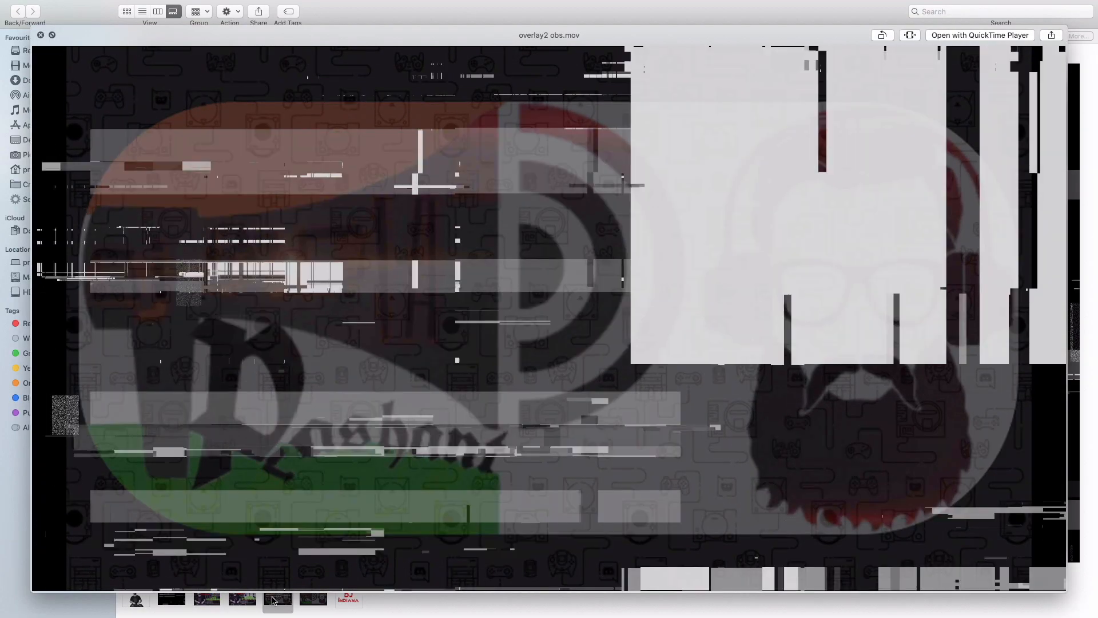
{"action": "key", "text": "space"}
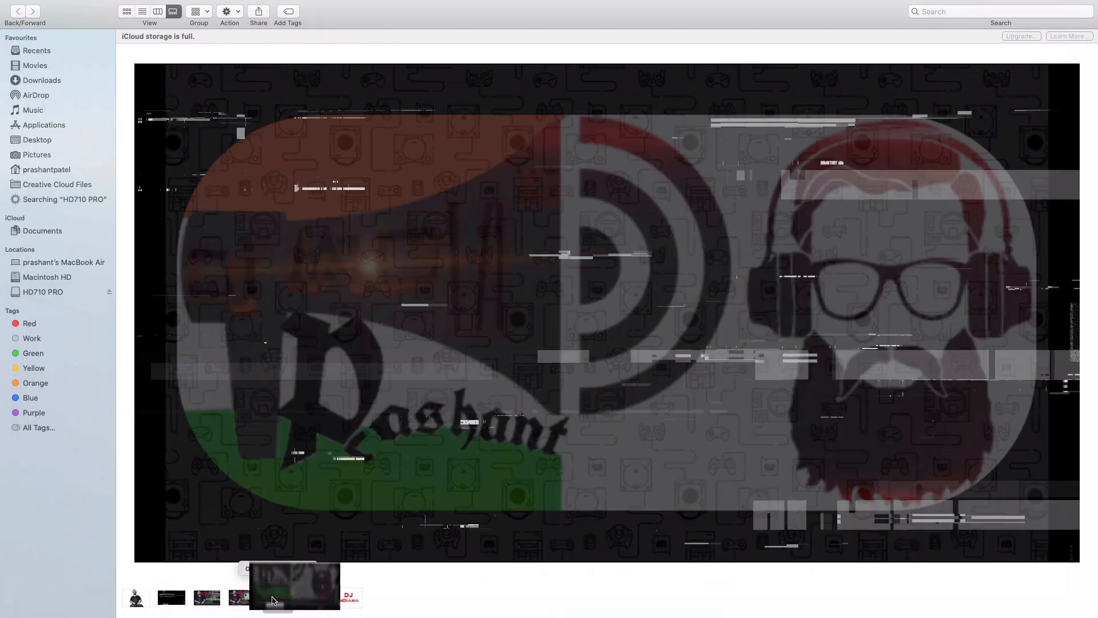
- Switch to Canva and bring up page 2 of the DJ Indiana YouTube channel design
{"action": "key", "text": "ctrl+Up"}
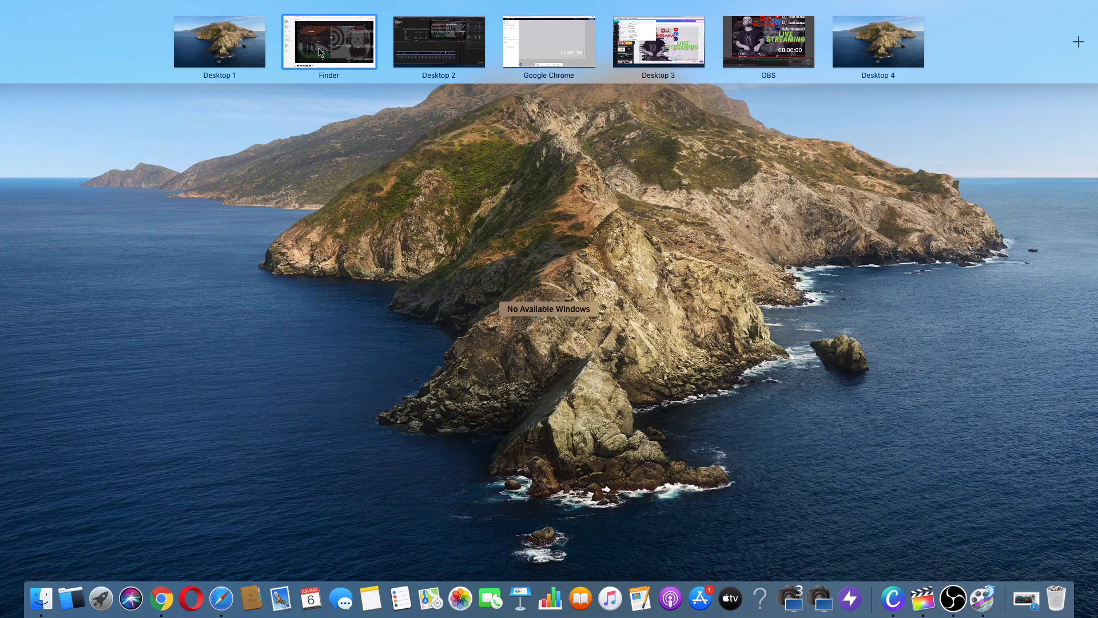
{"action": "mouse_move", "coordinate": [663, 47]}
{"action": "left_click", "coordinate": [663, 47]}
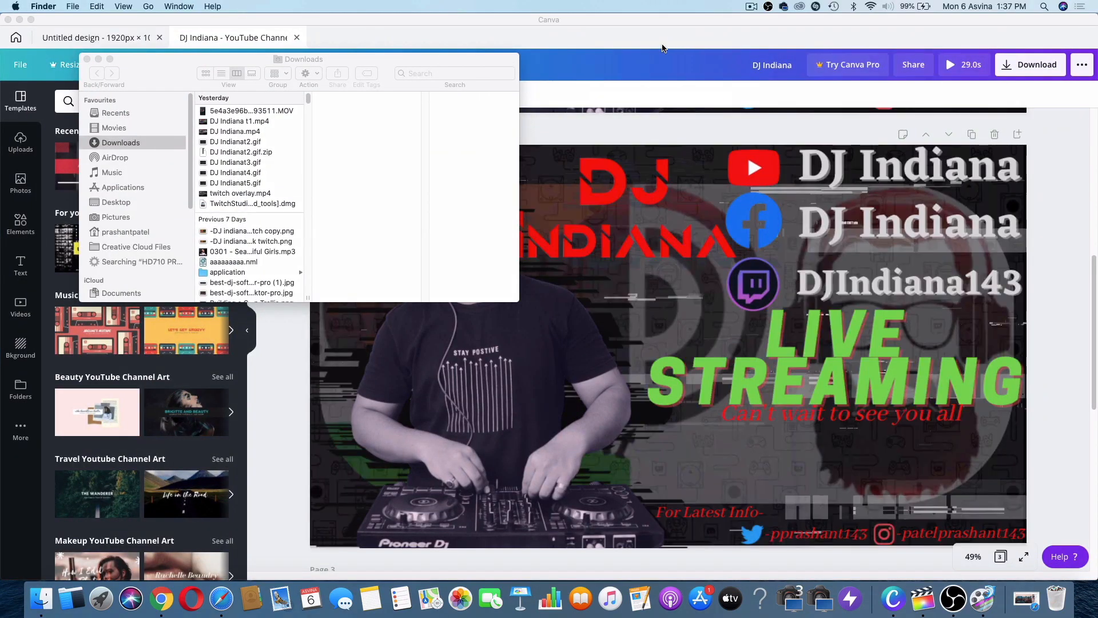
{"action": "left_click", "coordinate": [1051, 178]}
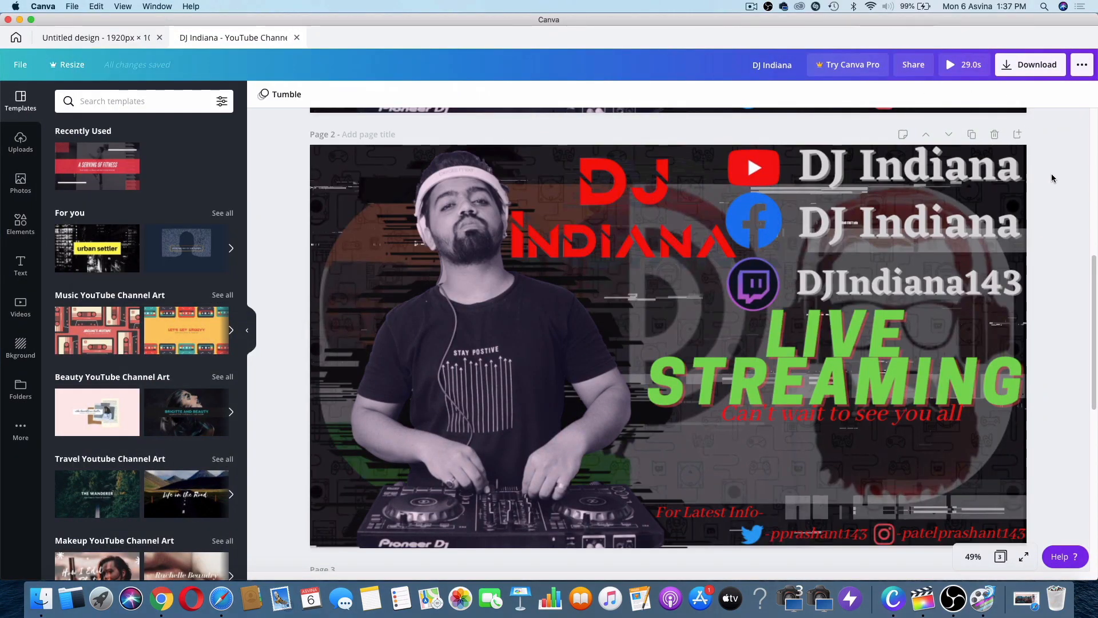
{"action": "scroll", "coordinate": [1051, 173], "scroll_direction": "up", "scroll_amount": 5}
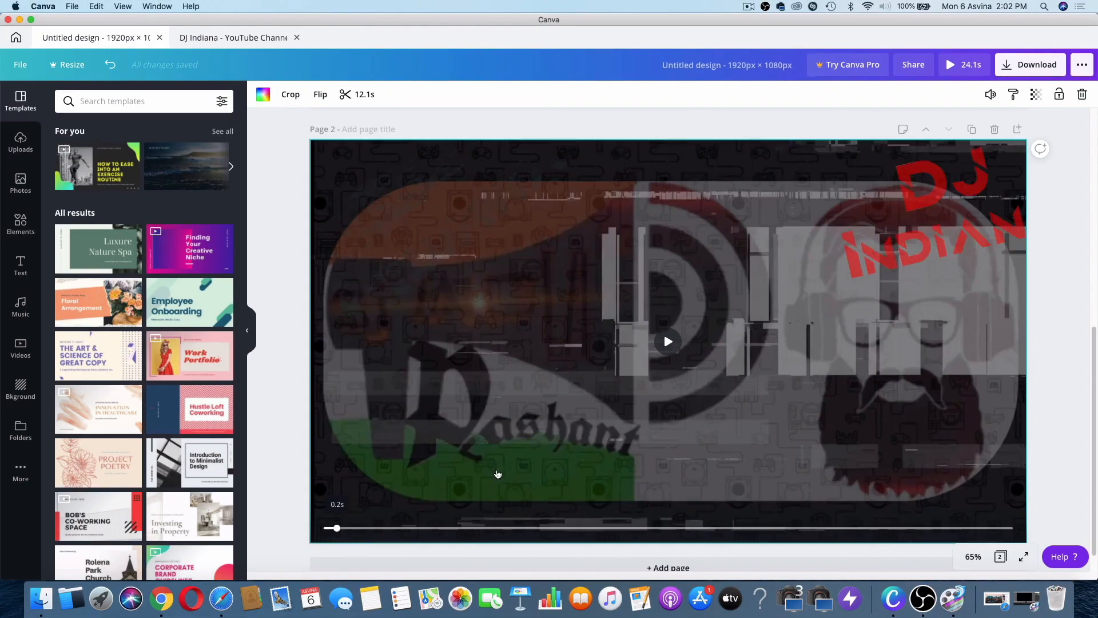
- Play and pause the video on page 2 of the untitled 1920px design and return to the DJ Indiana design
{"action": "left_click", "coordinate": [670, 349]}
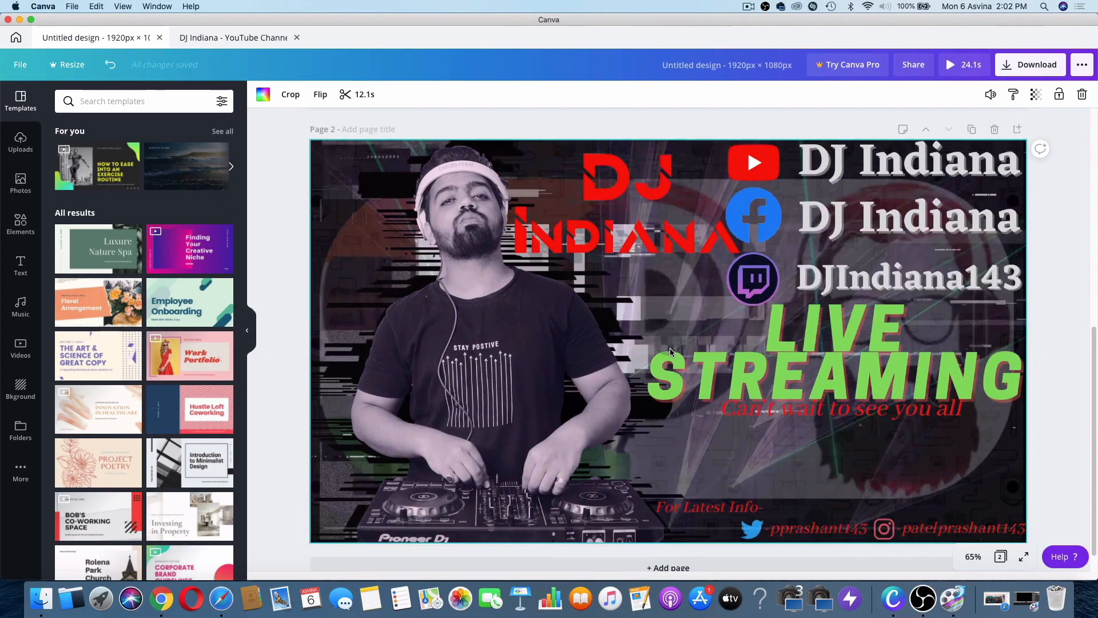
{"action": "left_click", "coordinate": [669, 342]}
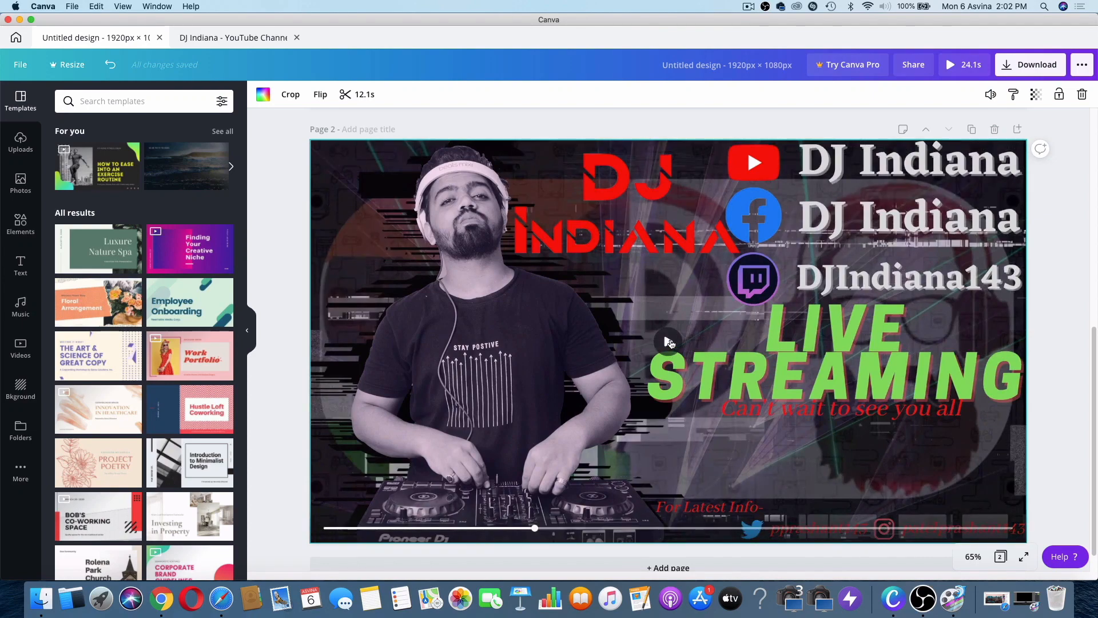
{"action": "left_click", "coordinate": [258, 39]}
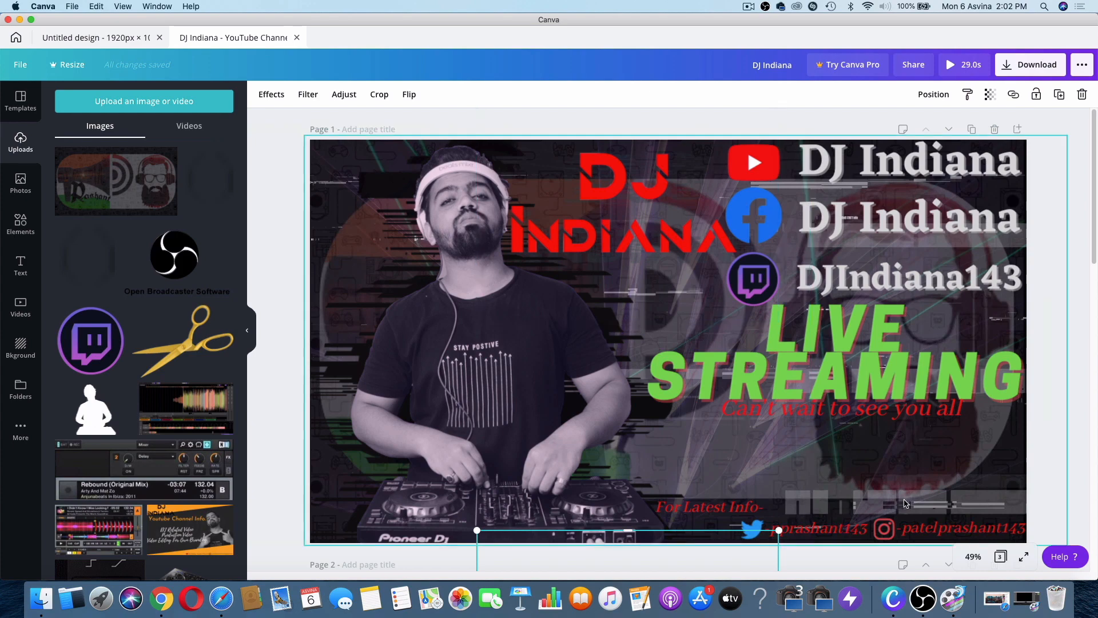
{"action": "left_click", "coordinate": [972, 130]}
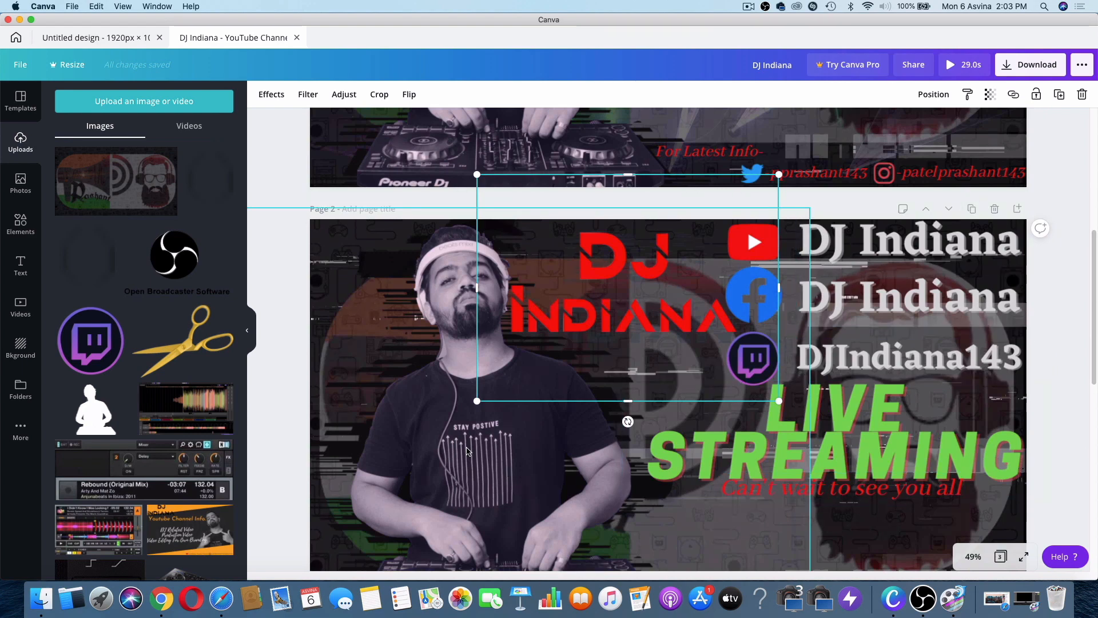
- Add the white silhouette from the uploads to page 2 and remove it again
{"action": "left_click", "coordinate": [101, 420]}
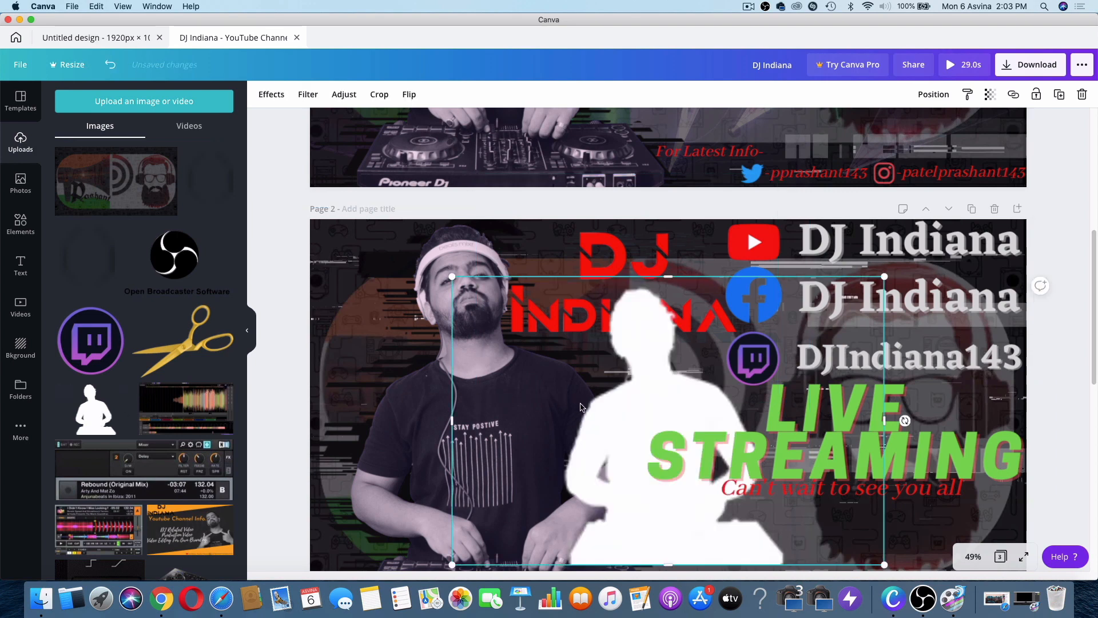
{"action": "key", "text": "Delete"}
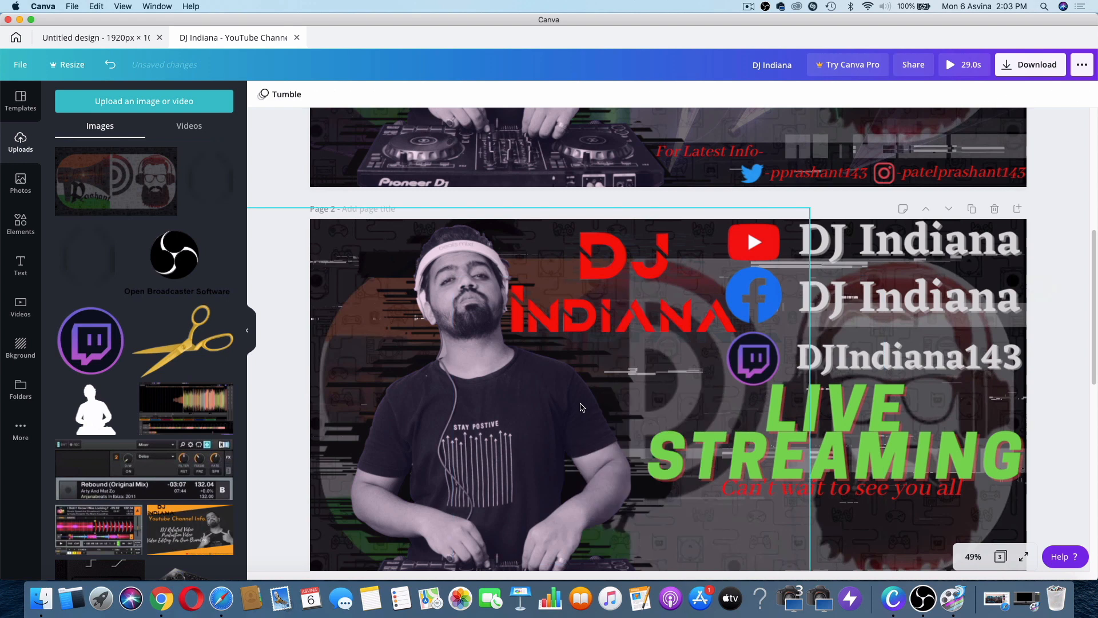
- Delete the topmost DJ photo from page 2 of the design
{"action": "scroll", "coordinate": [637, 338], "scroll_direction": "down", "scroll_amount": 3}
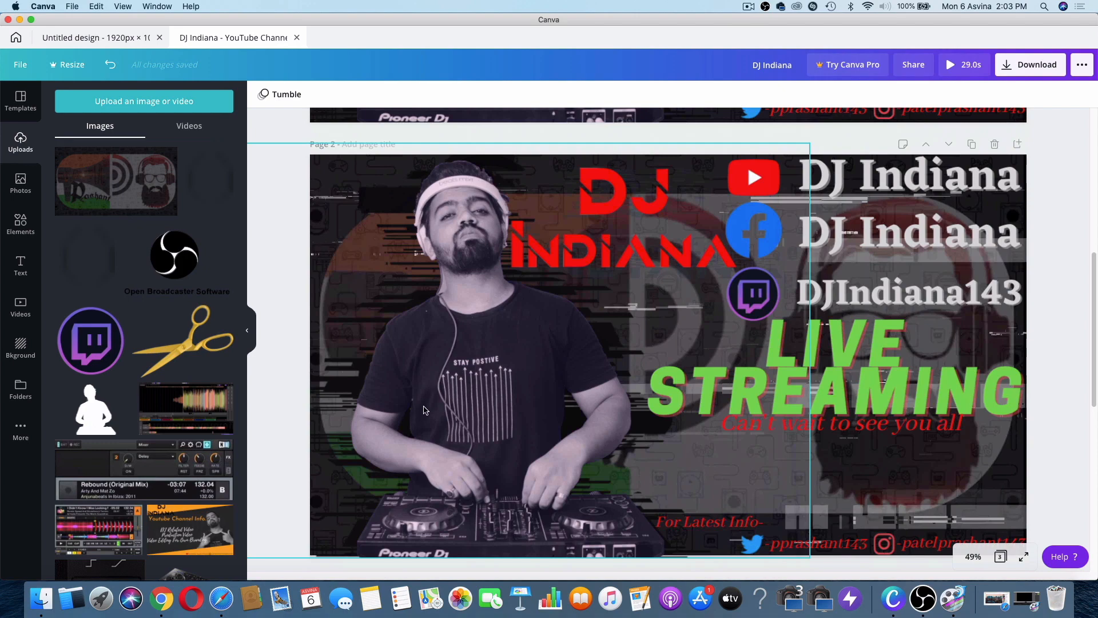
{"action": "left_click", "coordinate": [459, 391]}
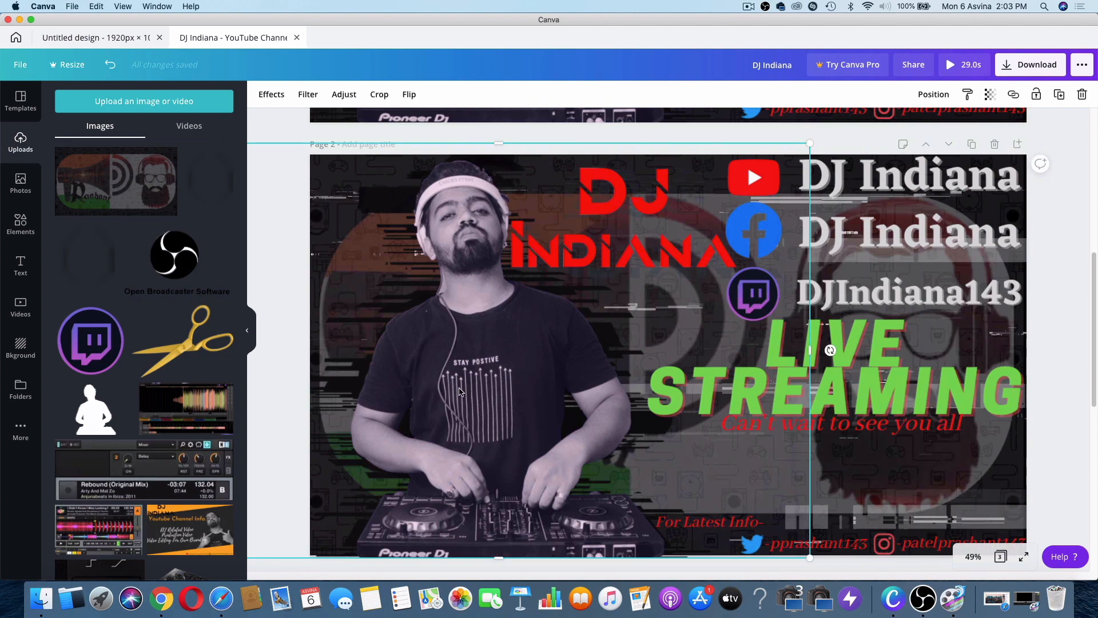
{"action": "key", "text": "Delete"}
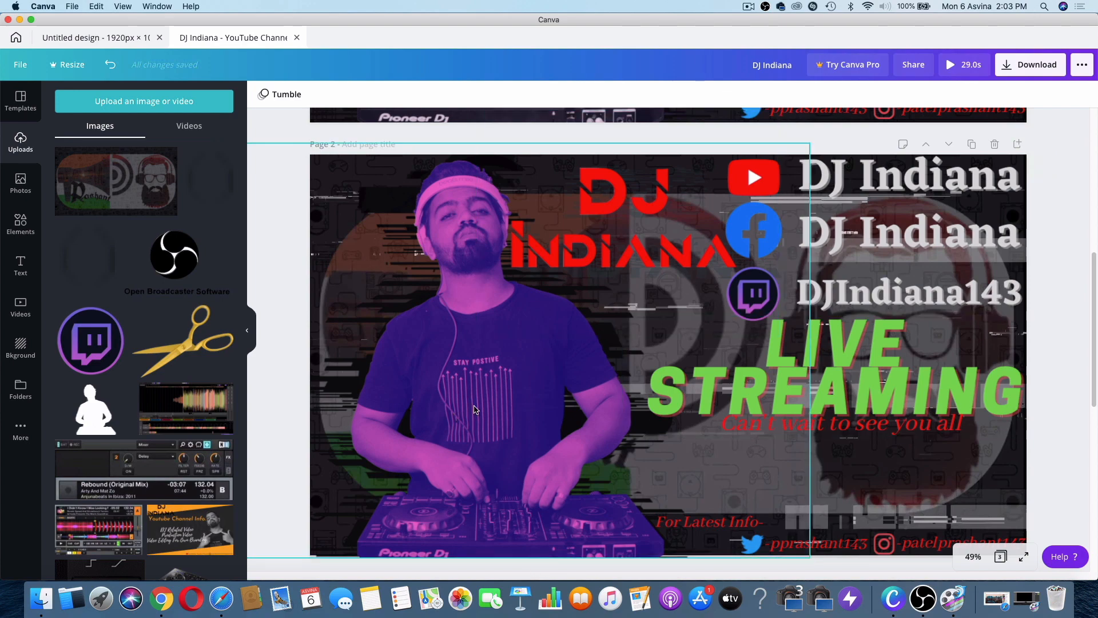
- Add the uploaded black-and-white photo of the DJ holding up an object to page 2 and remove it again
{"action": "scroll", "coordinate": [241, 403], "scroll_direction": "down", "scroll_amount": 15}
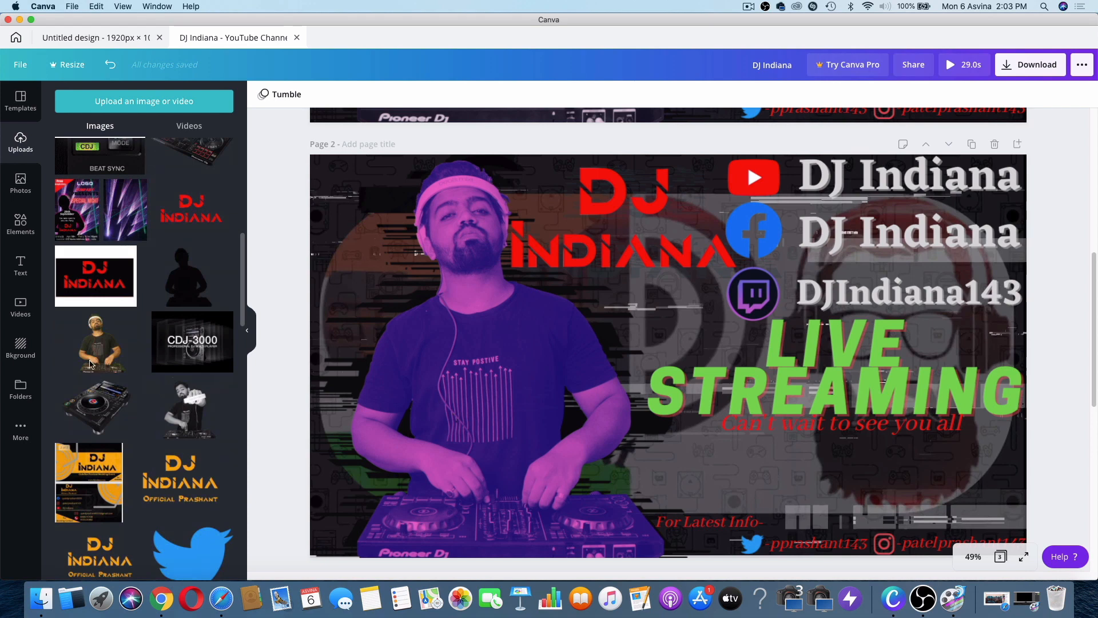
{"action": "left_click", "coordinate": [175, 408]}
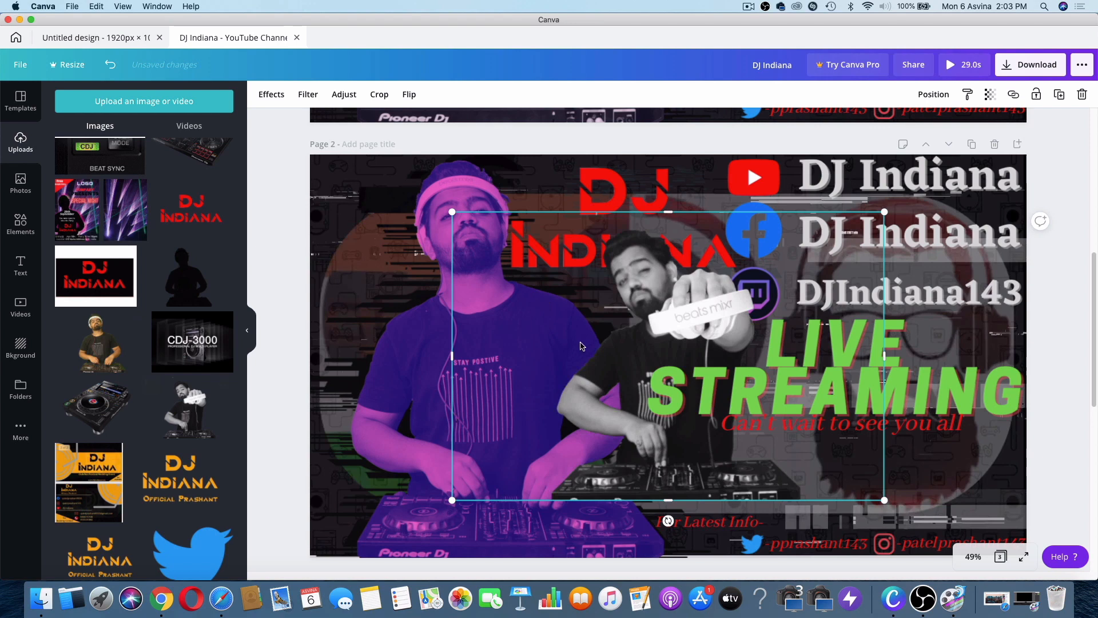
{"action": "key", "text": "Delete"}
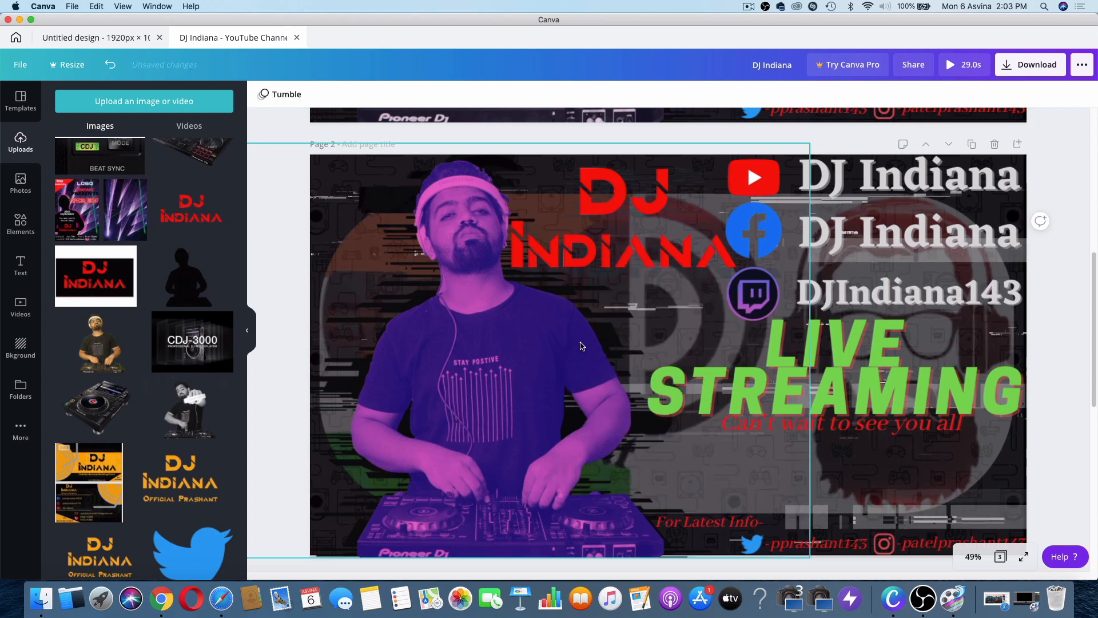
- Try the Mustard and Pomelo duotone effects on the purple DJ photo on page 2
{"action": "left_click", "coordinate": [478, 359]}
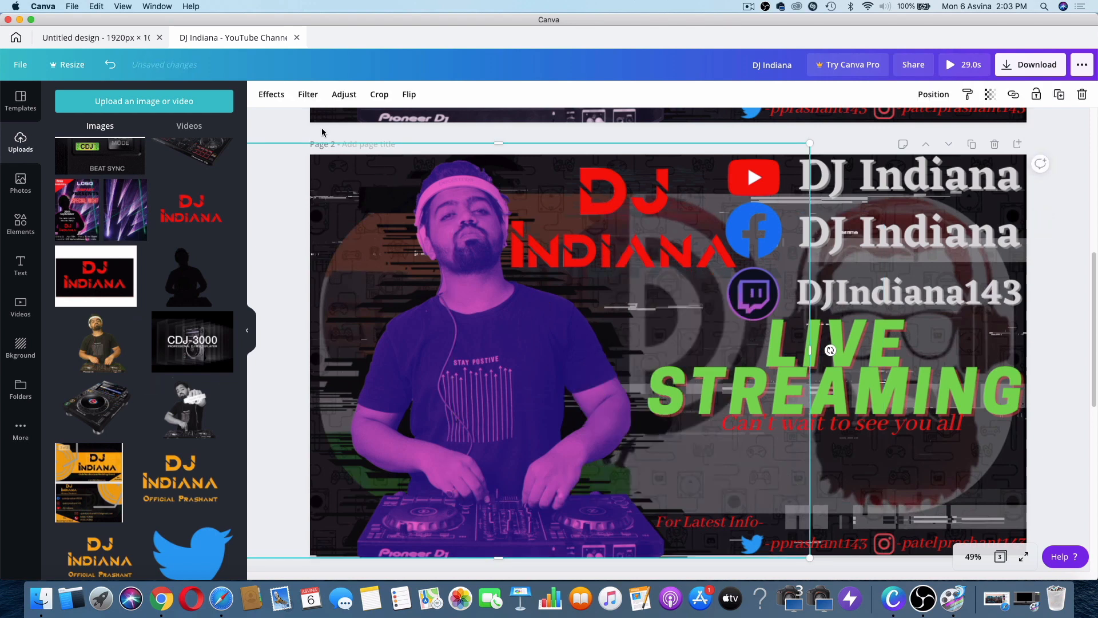
{"action": "left_click", "coordinate": [272, 95]}
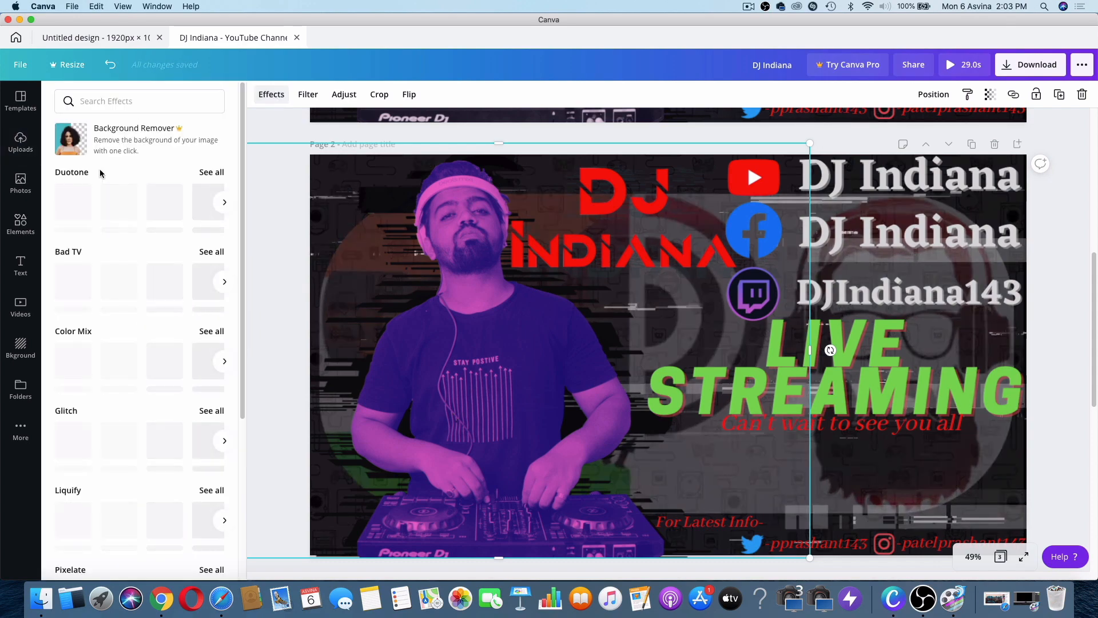
{"action": "left_click", "coordinate": [224, 203]}
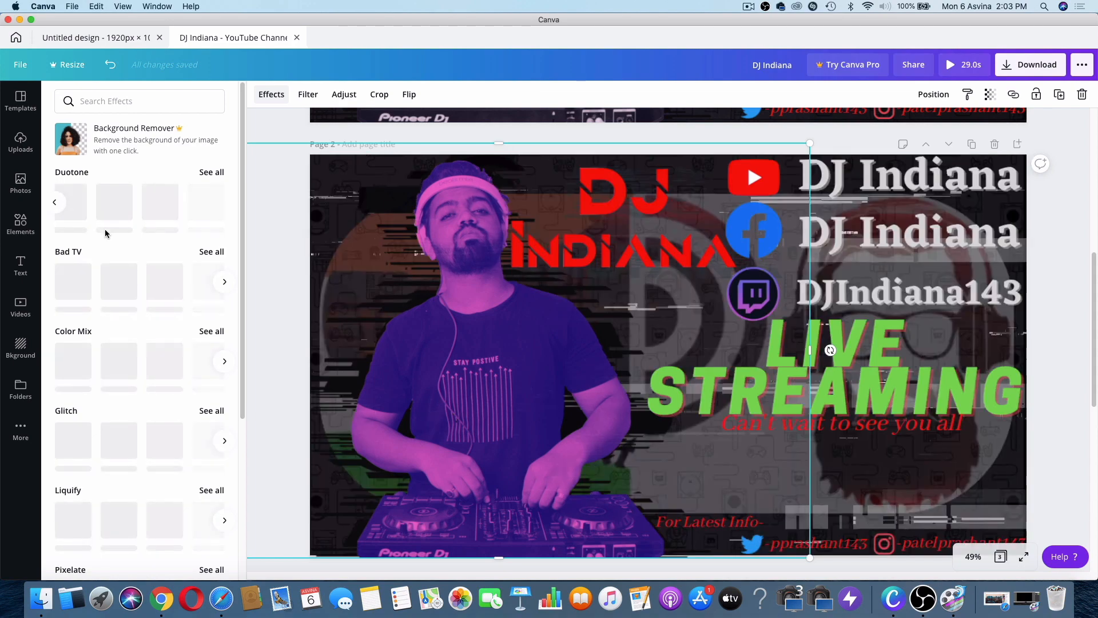
{"action": "left_click", "coordinate": [224, 203]}
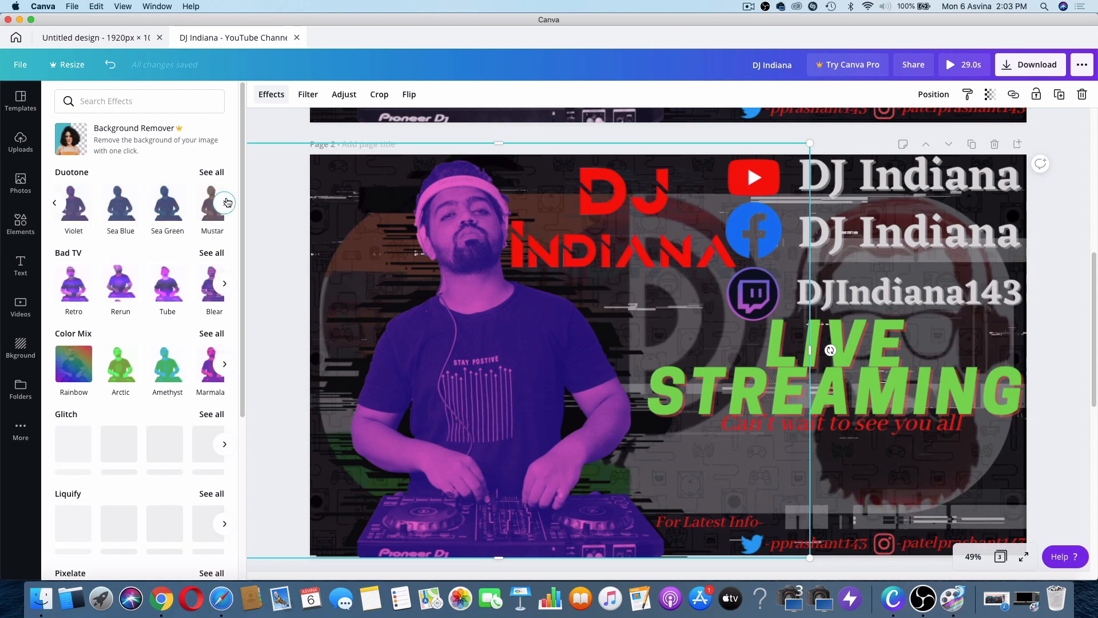
{"action": "left_click", "coordinate": [205, 210]}
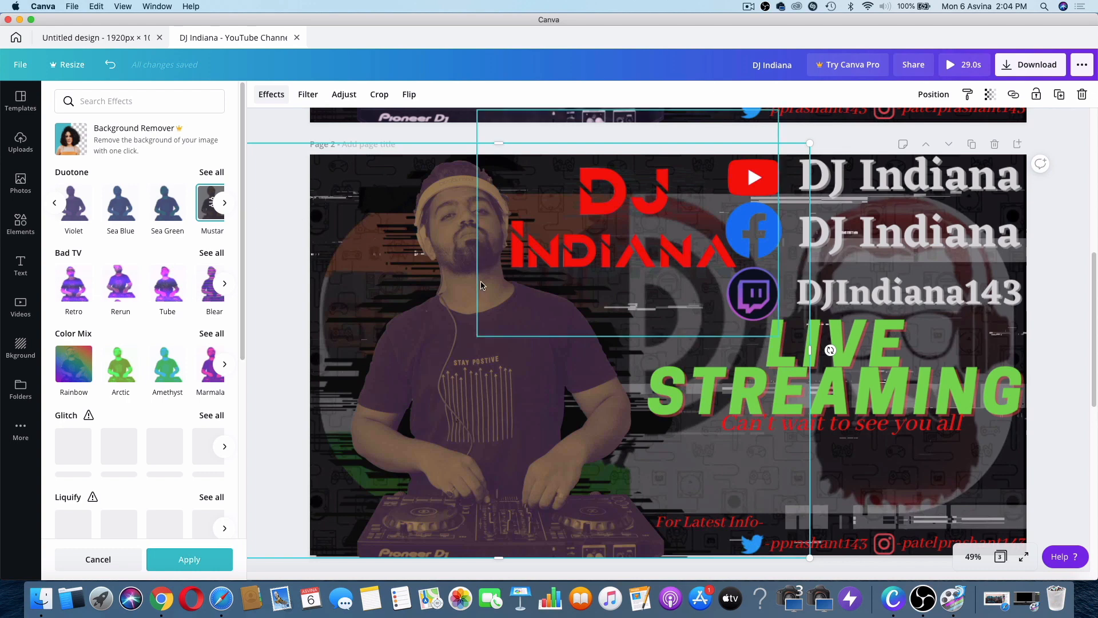
{"action": "left_click", "coordinate": [224, 203]}
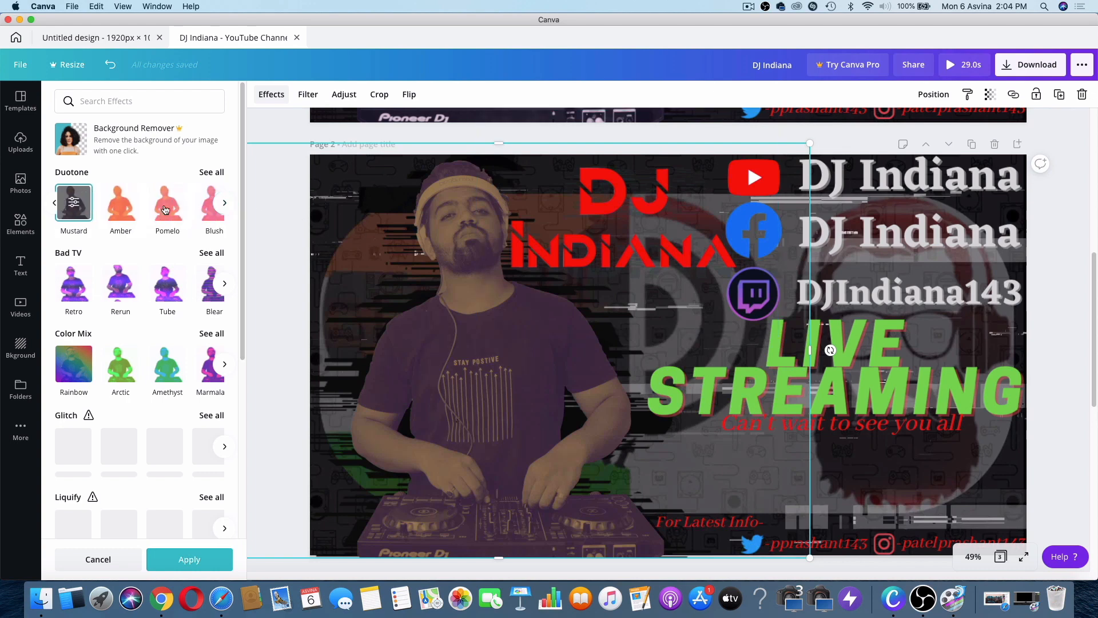
{"action": "left_click", "coordinate": [166, 206]}
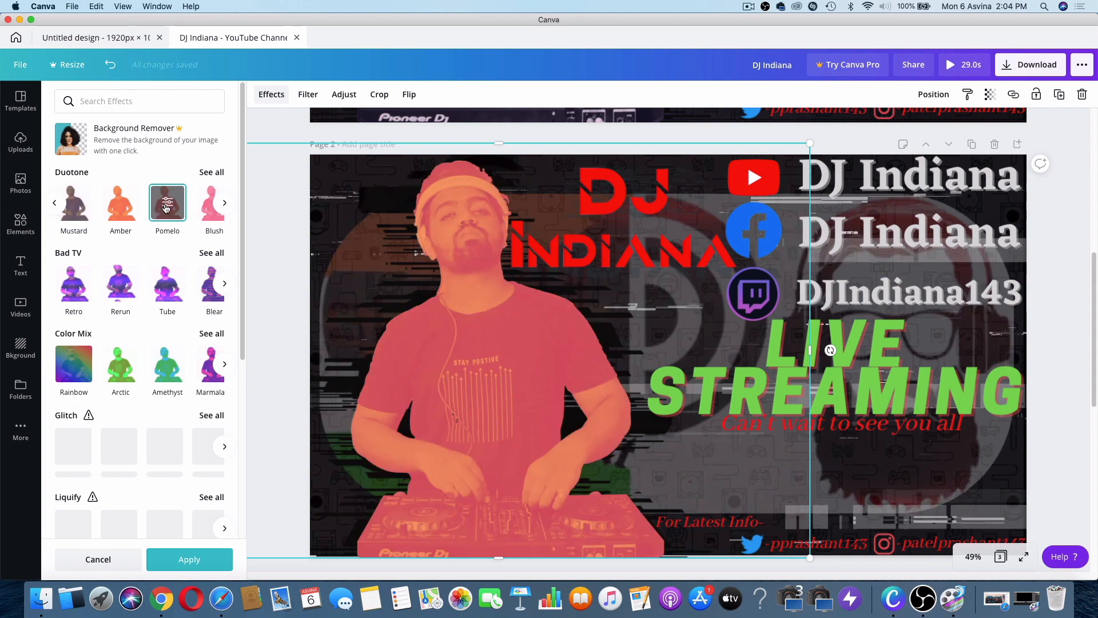
{"action": "scroll", "coordinate": [392, 222], "scroll_direction": "up", "scroll_amount": 2}
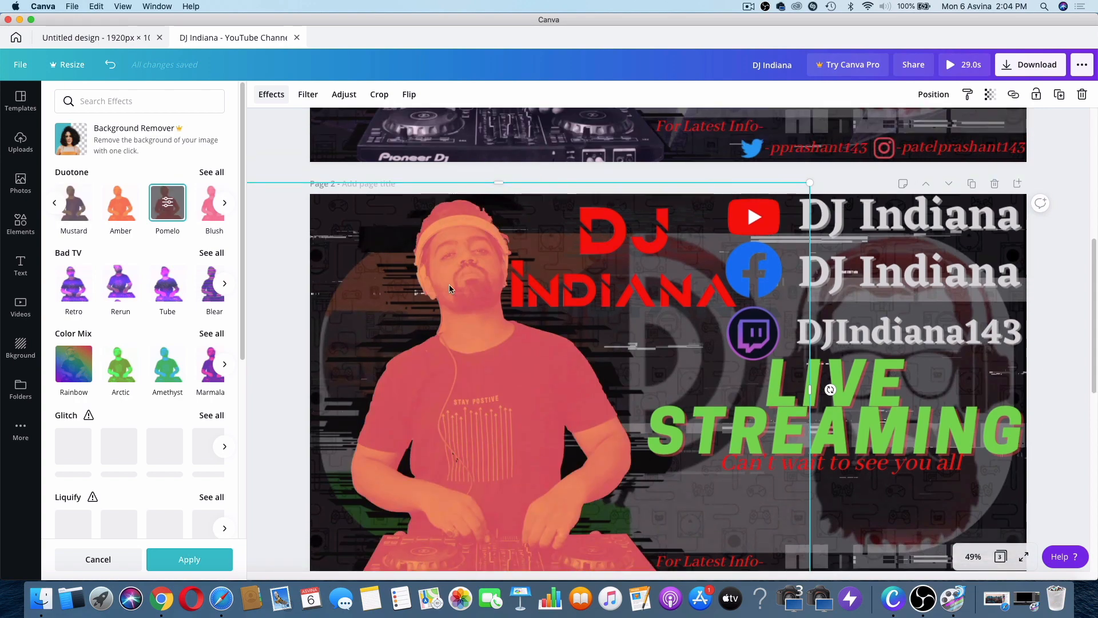
- Delete the duotone DJ photo and the greyscale photo beneath it from page 2
{"action": "key", "text": "Escape"}
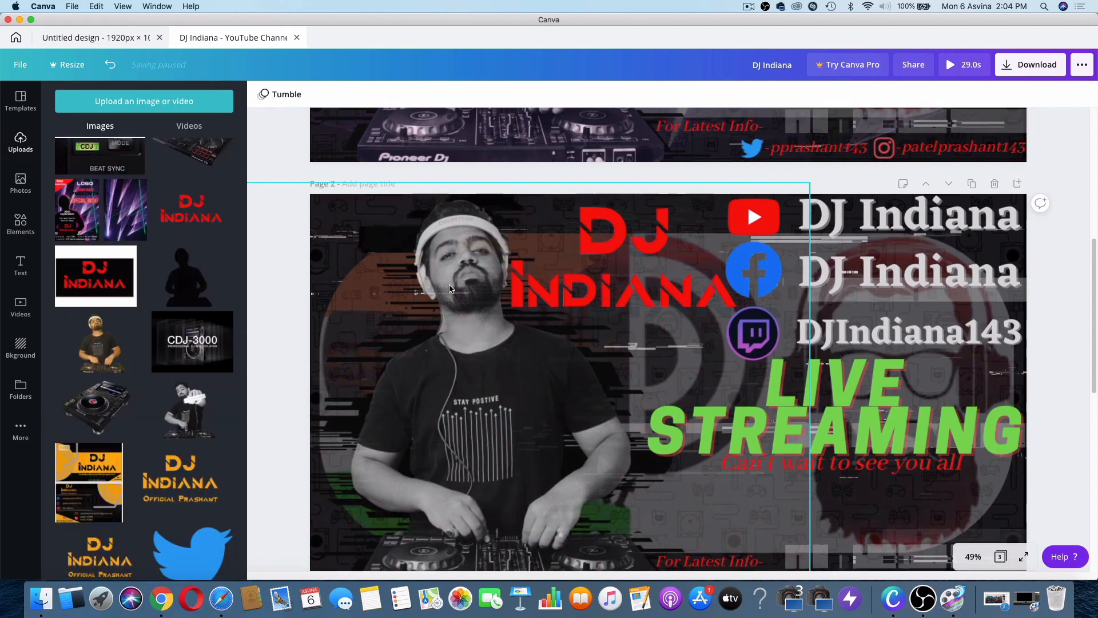
{"action": "left_click", "coordinate": [475, 346]}
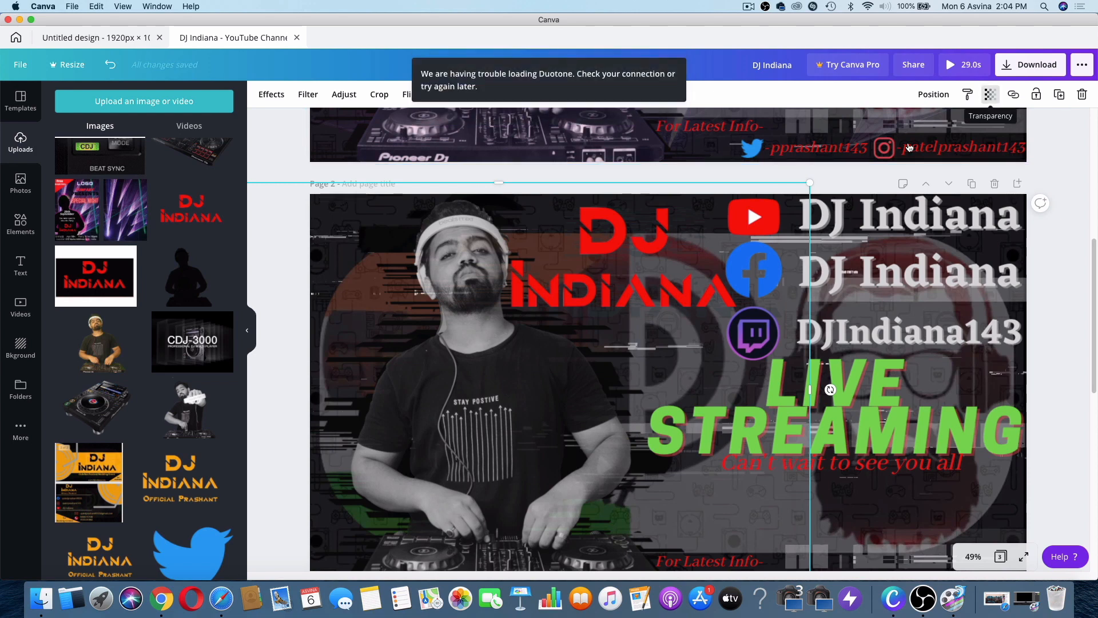
{"action": "key", "text": "Delete"}
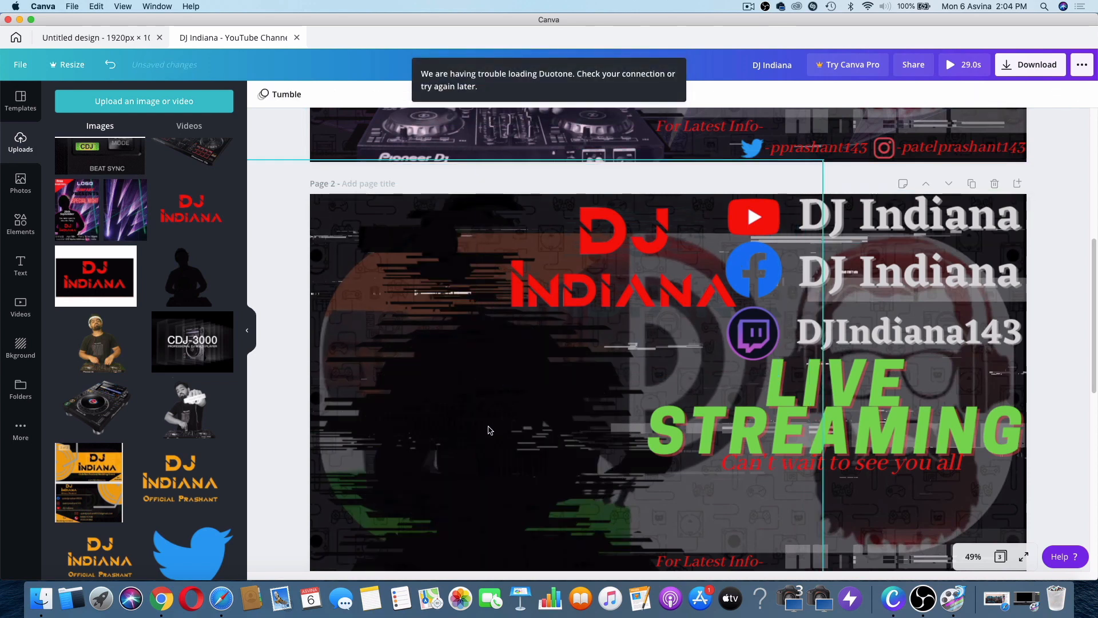
- Try the Minced slice effect on the black silhouette on page 2 and delete that silhouette
{"action": "left_click", "coordinate": [489, 430]}
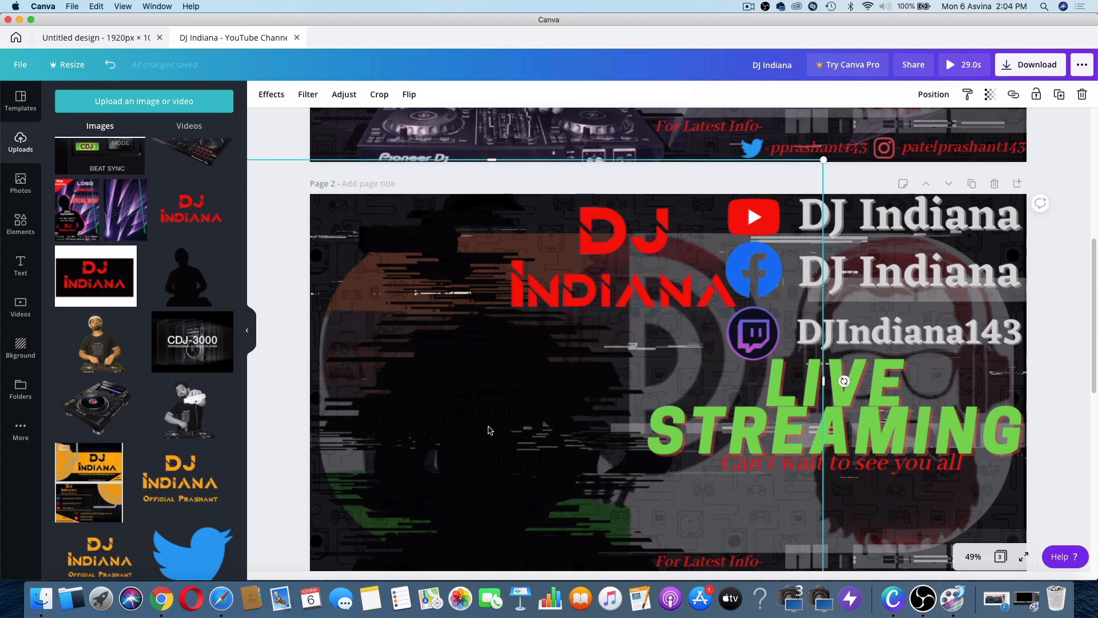
{"action": "left_click", "coordinate": [279, 104]}
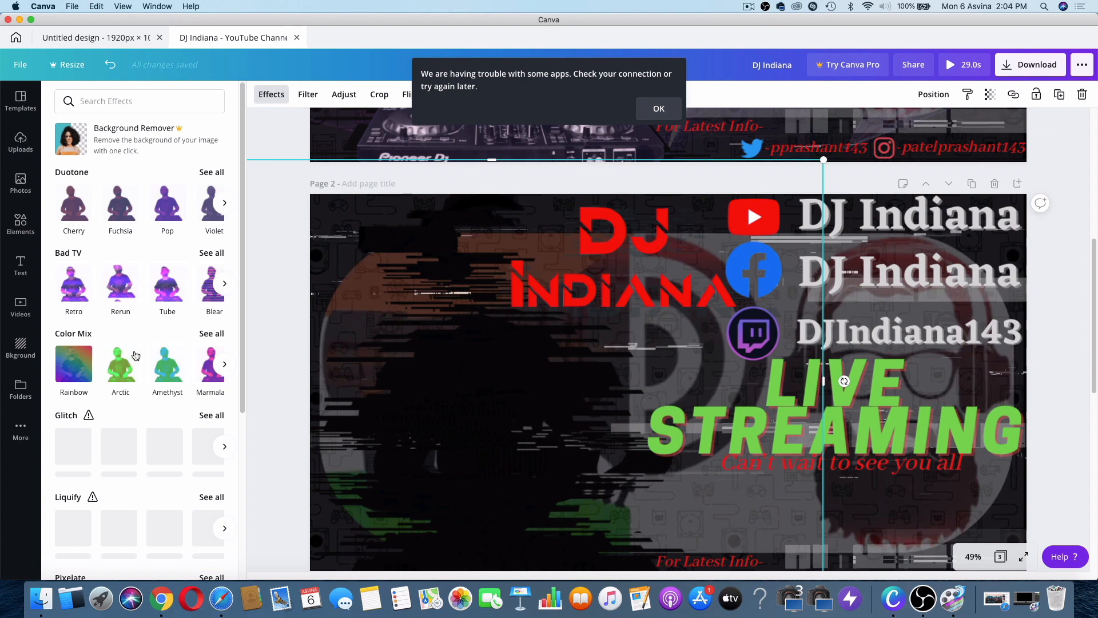
{"action": "scroll", "coordinate": [135, 354], "scroll_direction": "down", "scroll_amount": 5}
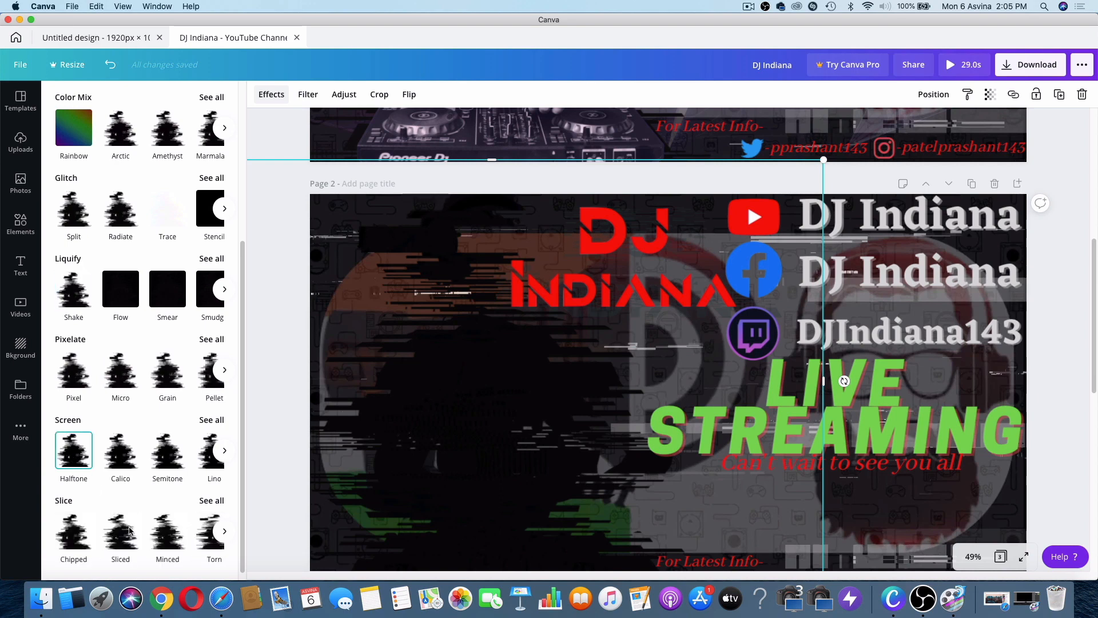
{"action": "left_click", "coordinate": [164, 534]}
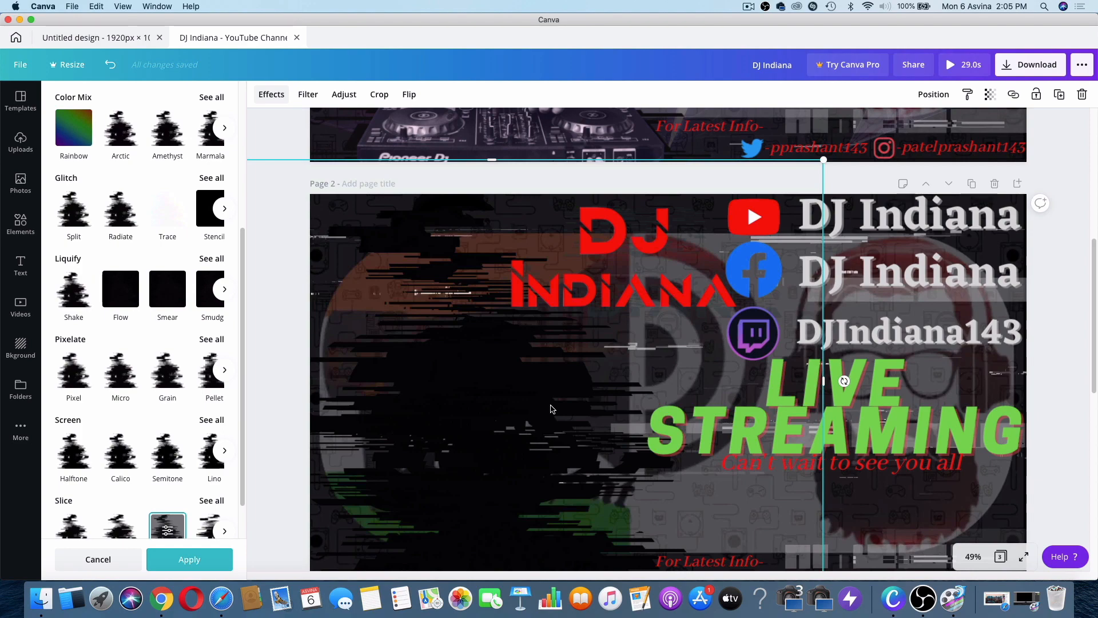
{"action": "left_click", "coordinate": [551, 408]}
- Add another red DJ Indiana logo from the uploads, move it over the existing logo and remove it again
{"action": "left_click", "coordinate": [632, 294]}
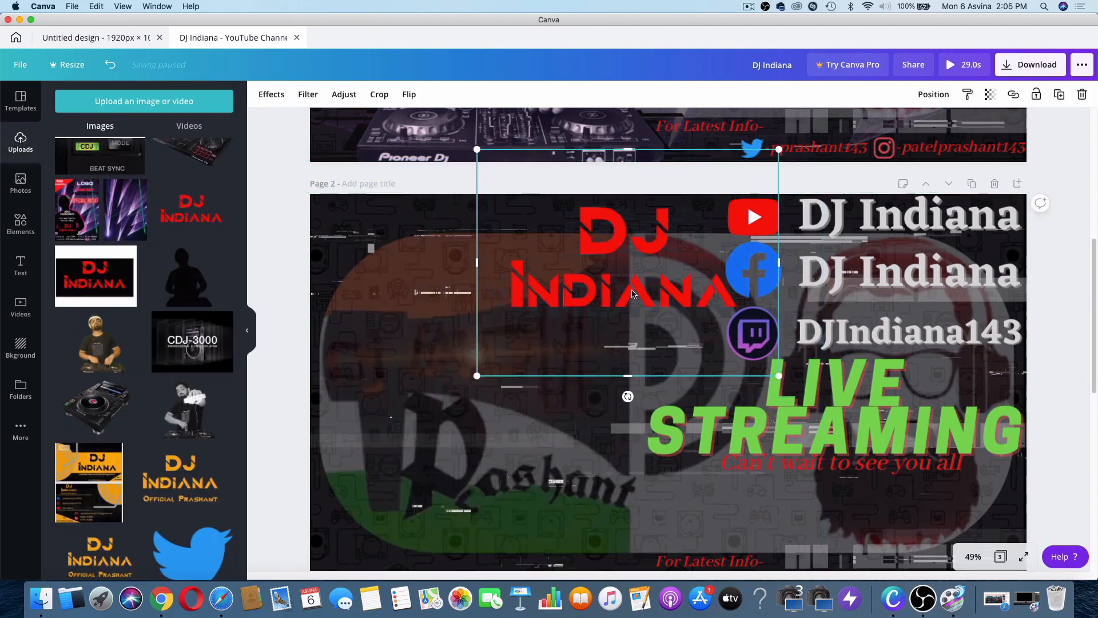
{"action": "left_click", "coordinate": [195, 205]}
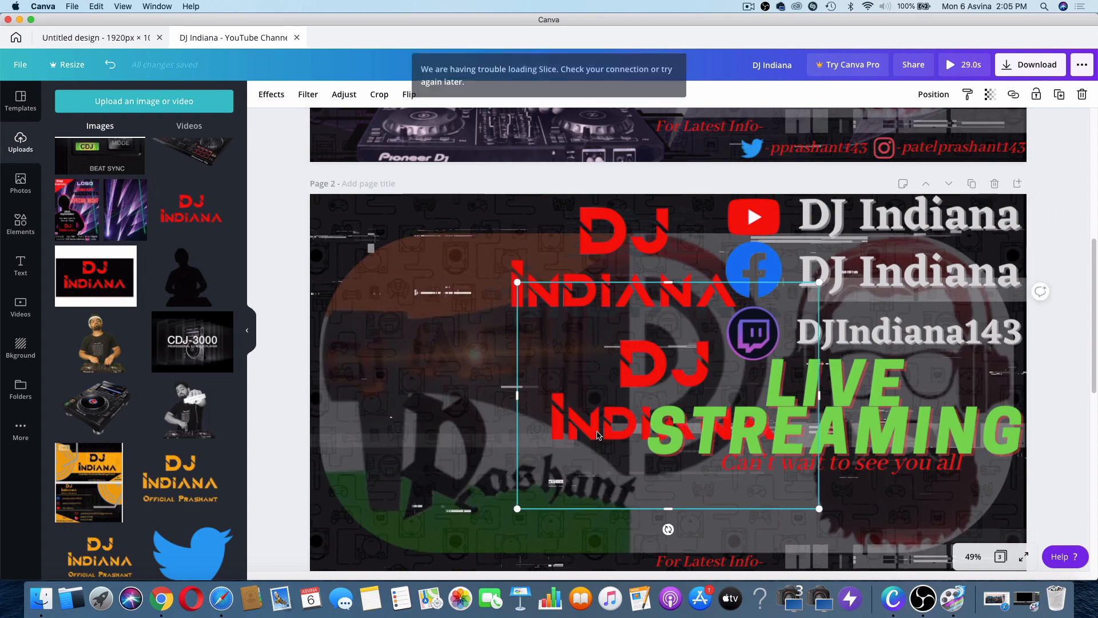
{"action": "left_click_drag", "start_coordinate": [599, 436], "coordinate": [548, 279]}
{"action": "key", "text": "Delete"}
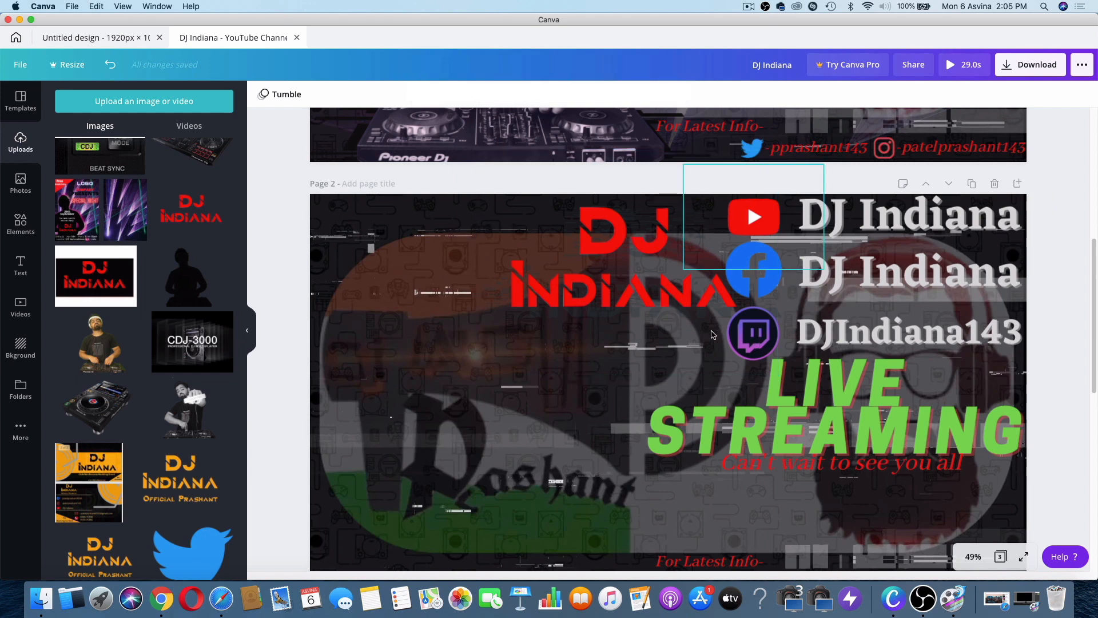
- Delete the red DJ Indiana logo and the YouTube, Facebook and Twitch icons from page 2
{"action": "left_click", "coordinate": [709, 292]}
{"action": "key", "text": "Delete"}
{"action": "left_click", "coordinate": [754, 229]}
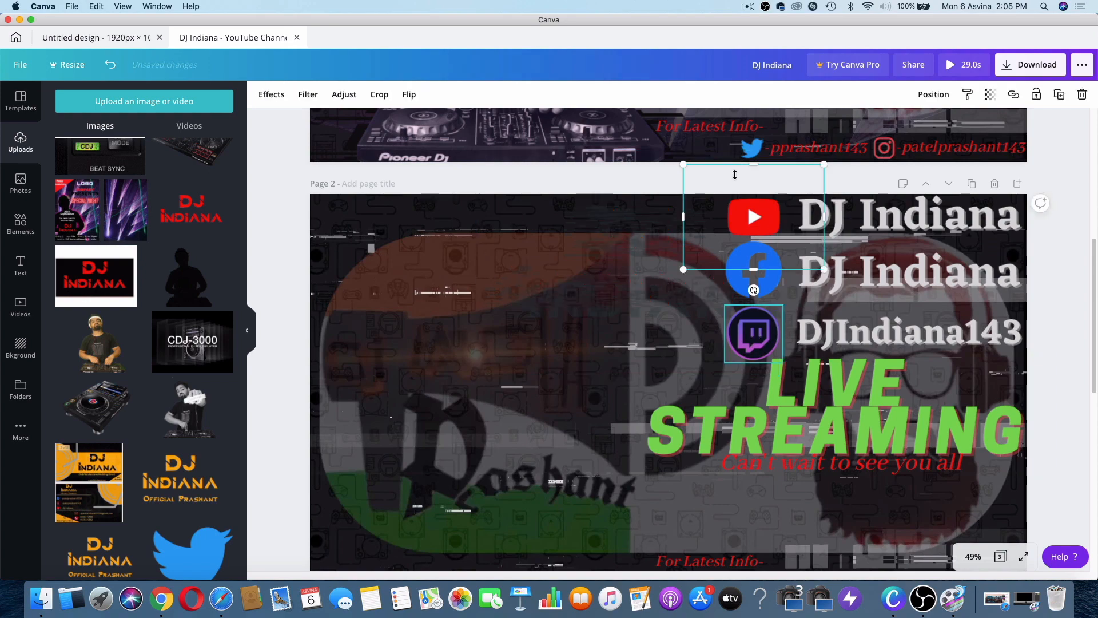
{"action": "scroll", "coordinate": [235, 400], "scroll_direction": "down", "scroll_amount": 10}
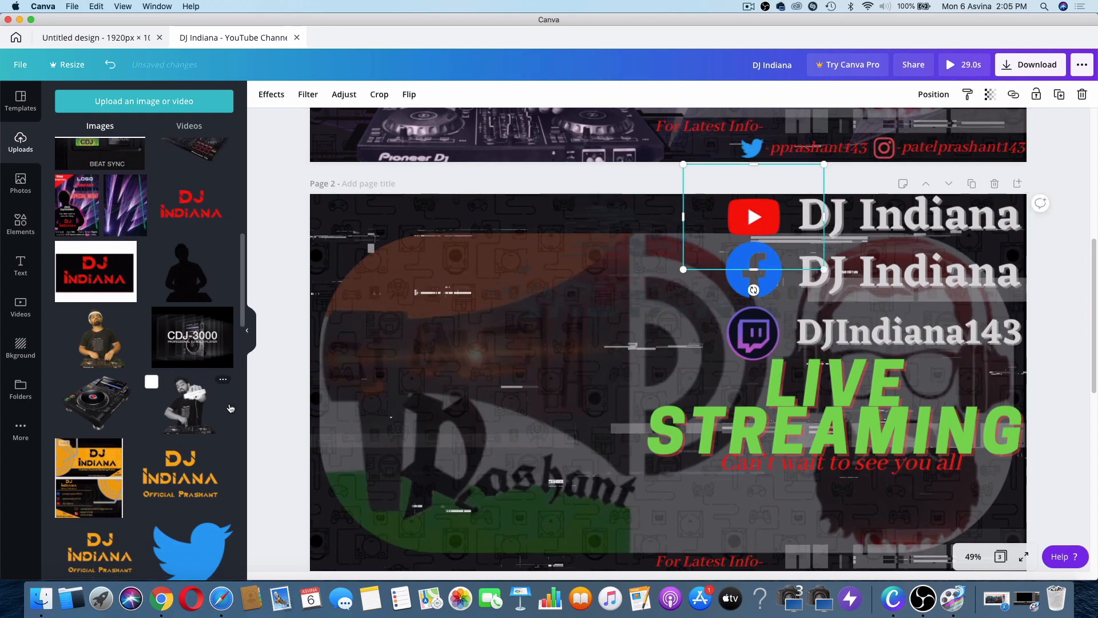
{"action": "scroll", "coordinate": [228, 407], "scroll_direction": "up", "scroll_amount": 15}
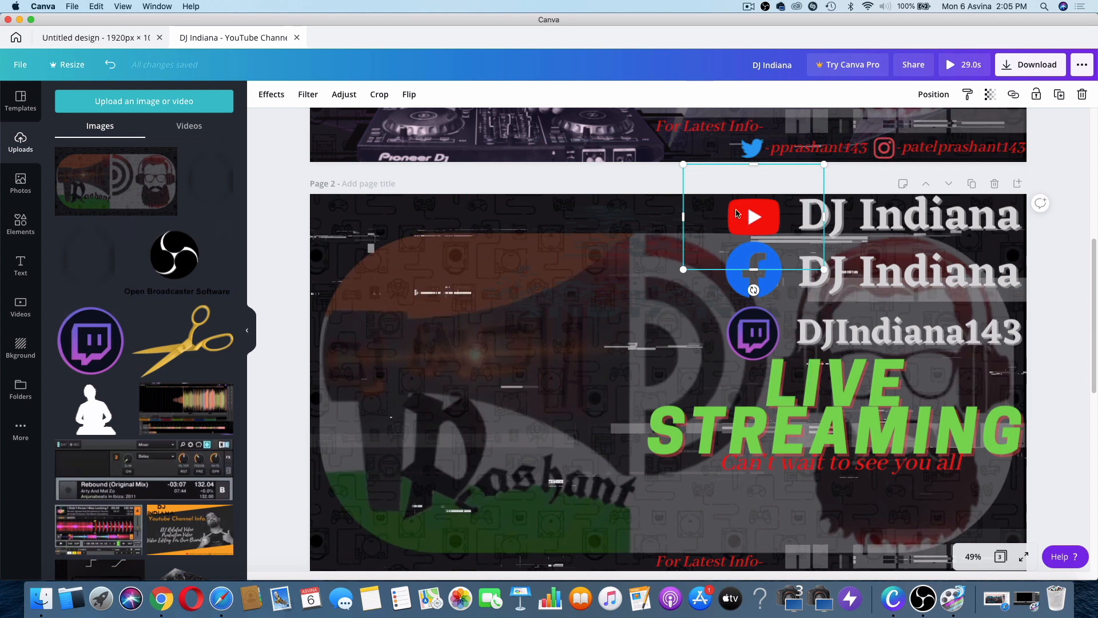
{"action": "key", "text": "Delete"}
{"action": "left_click", "coordinate": [749, 267]}
{"action": "key", "text": "Delete"}
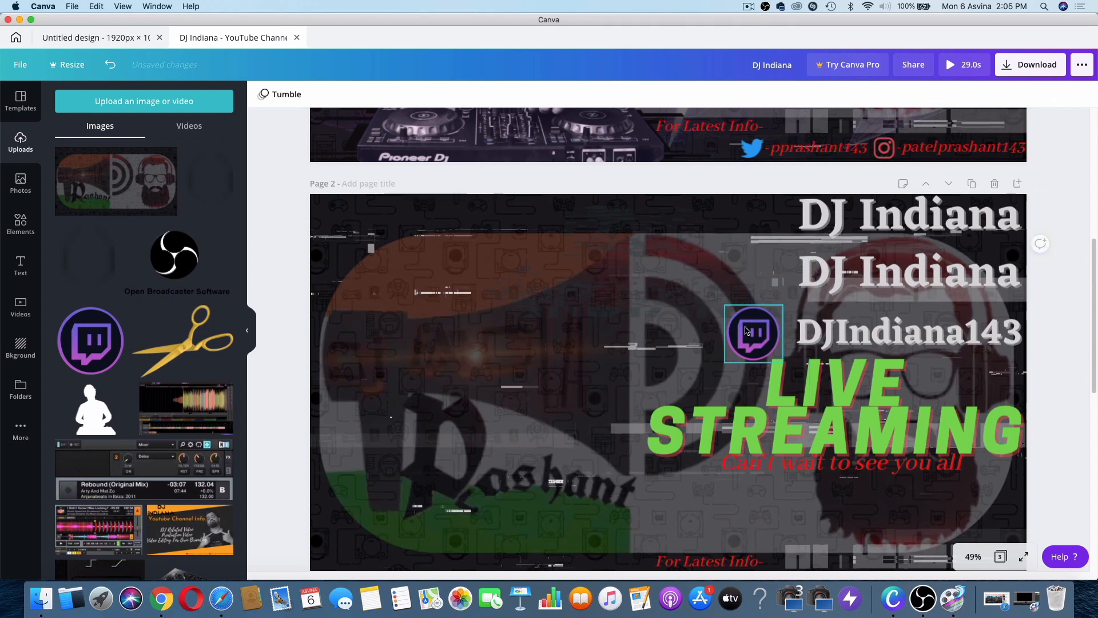
{"action": "left_click", "coordinate": [746, 332]}
{"action": "key", "text": "Delete"}
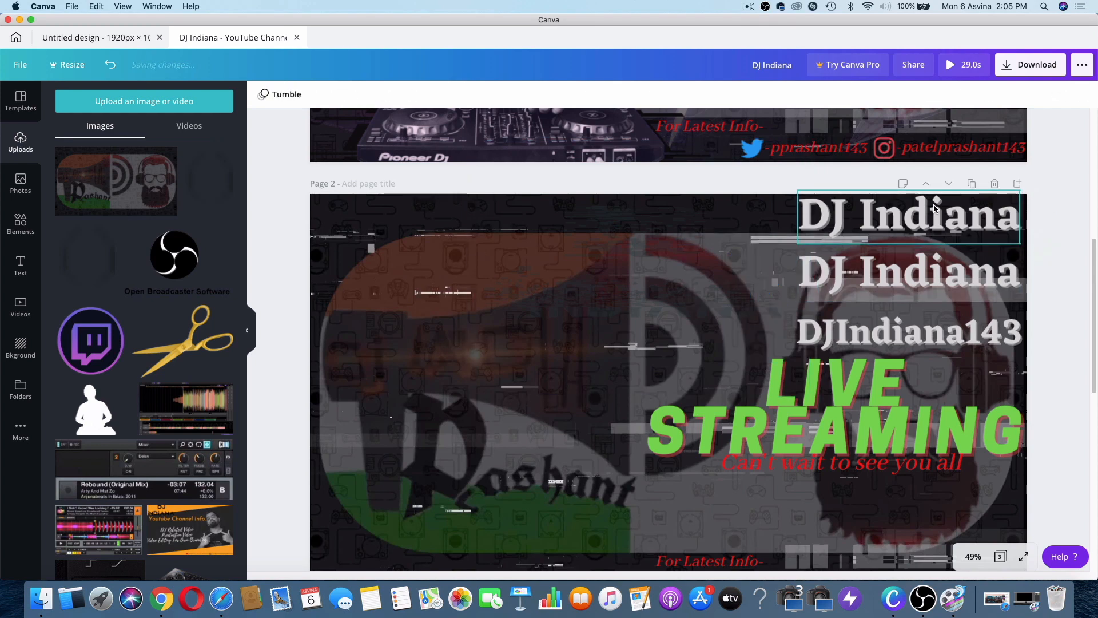
- Try the Lift, Neon, Glitch and Hollow effects on the uppermost DJ Indiana text on page 2
{"action": "left_click", "coordinate": [934, 208]}
{"action": "scroll", "coordinate": [629, 228], "scroll_direction": "up", "scroll_amount": 2}
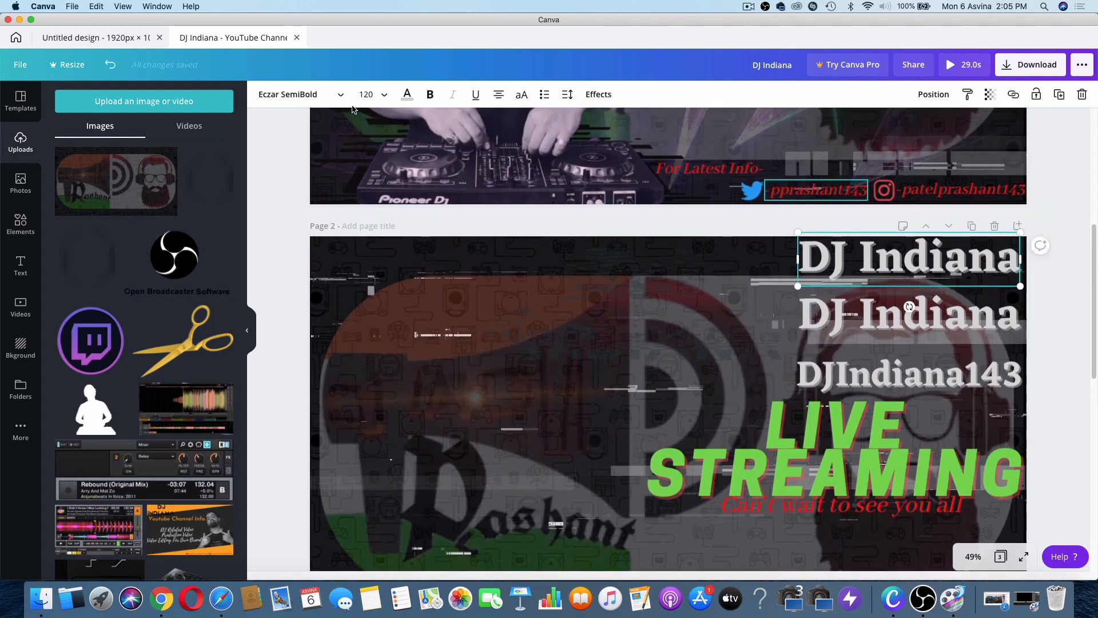
{"action": "left_click", "coordinate": [334, 99]}
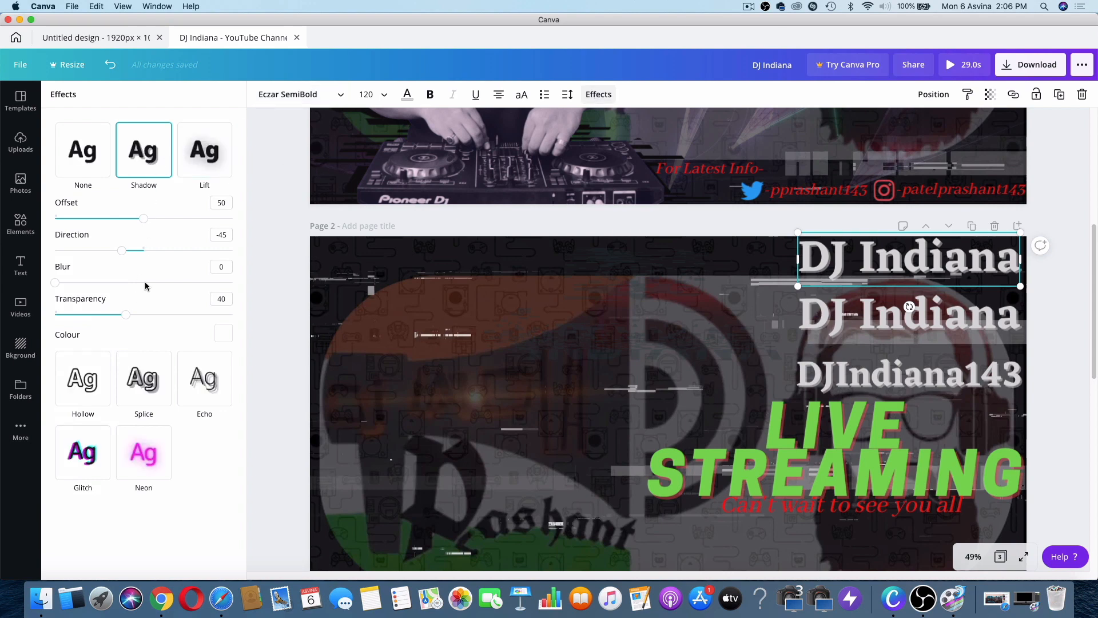
{"action": "left_click", "coordinate": [207, 147]}
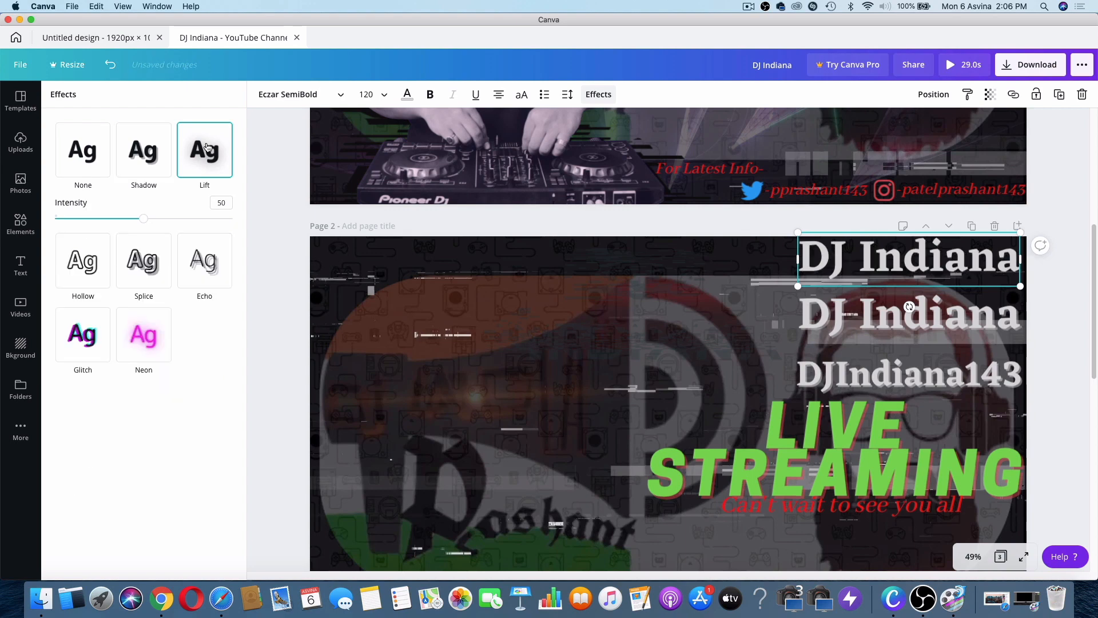
{"action": "left_click", "coordinate": [135, 329]}
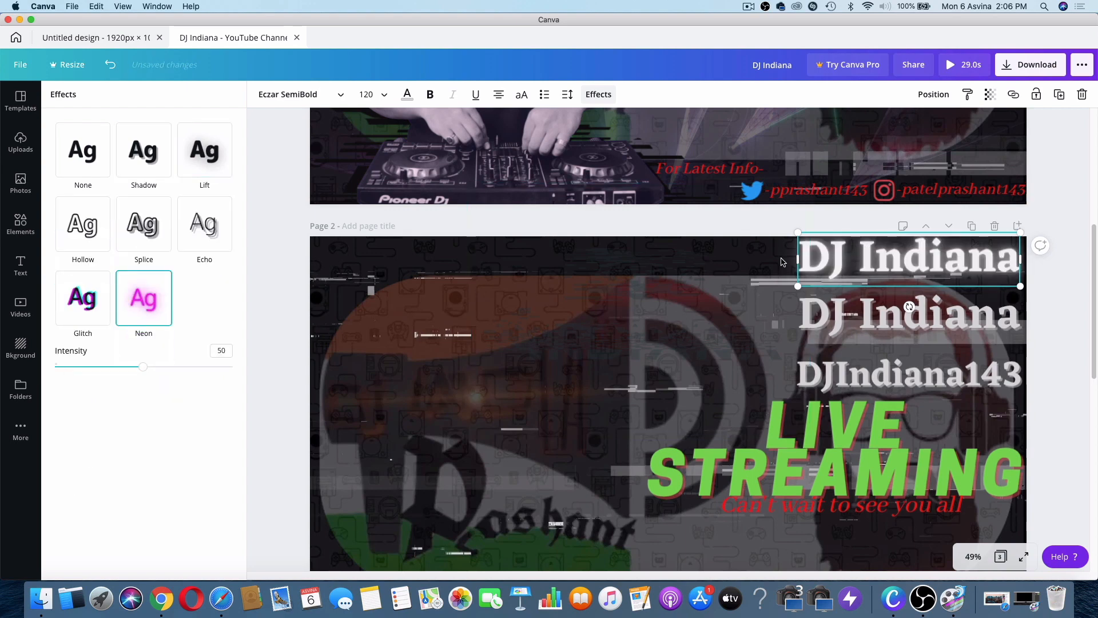
{"action": "left_click", "coordinate": [74, 308]}
{"action": "left_click", "coordinate": [68, 222]}
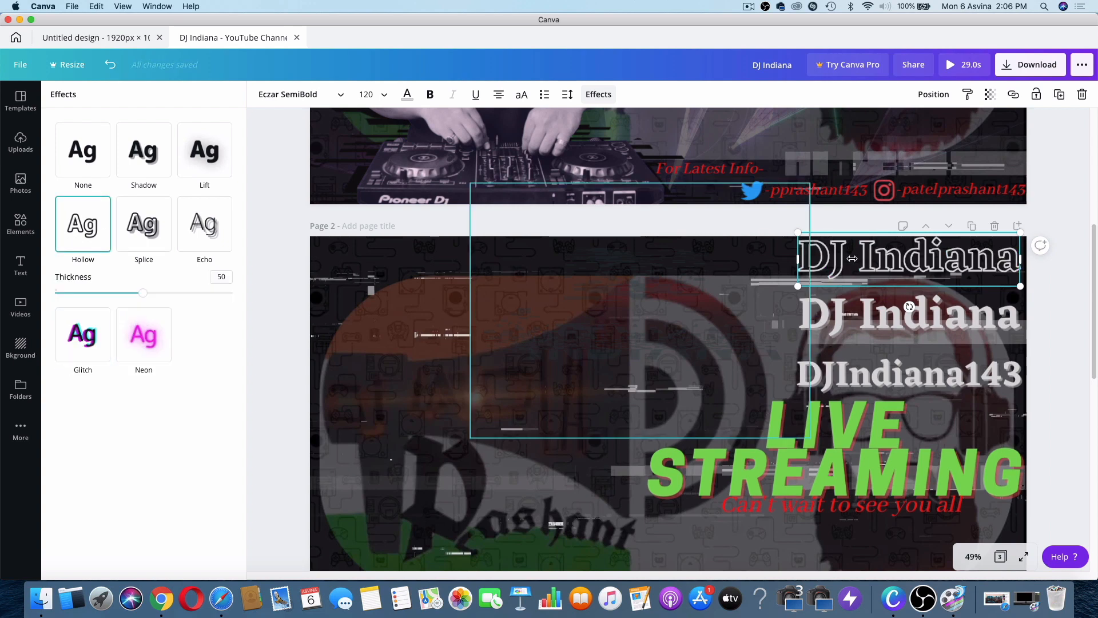
- Delete the three channel-name texts from page 2
{"action": "left_click", "coordinate": [879, 260]}
{"action": "key", "text": "BackSpace"}
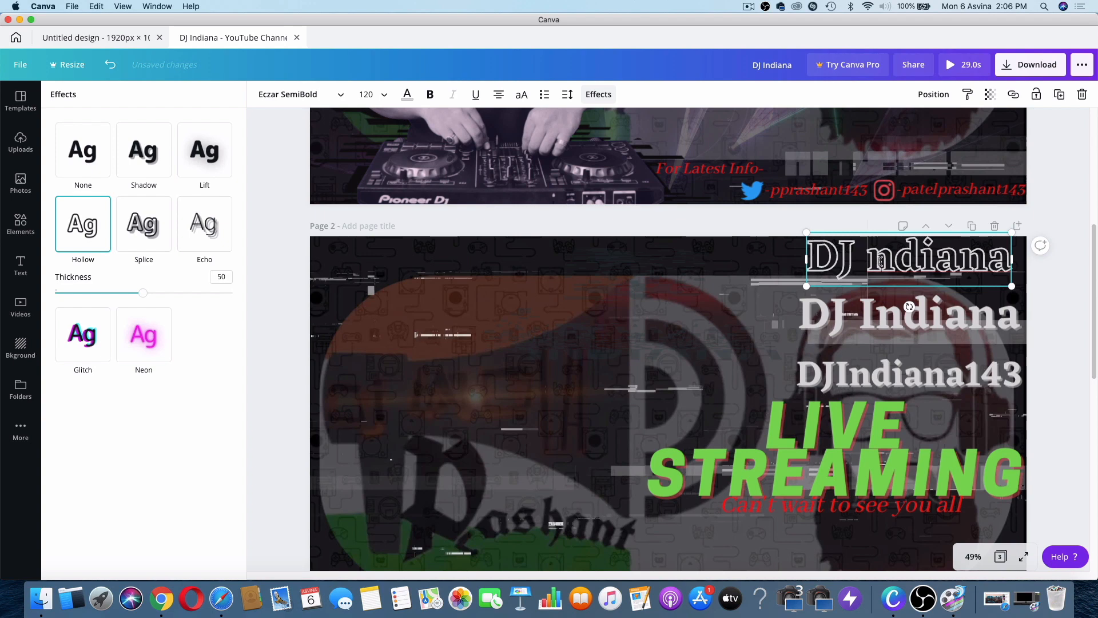
{"action": "left_click", "coordinate": [727, 272]}
{"action": "left_click", "coordinate": [852, 268]}
{"action": "key", "text": "BackSpace"}
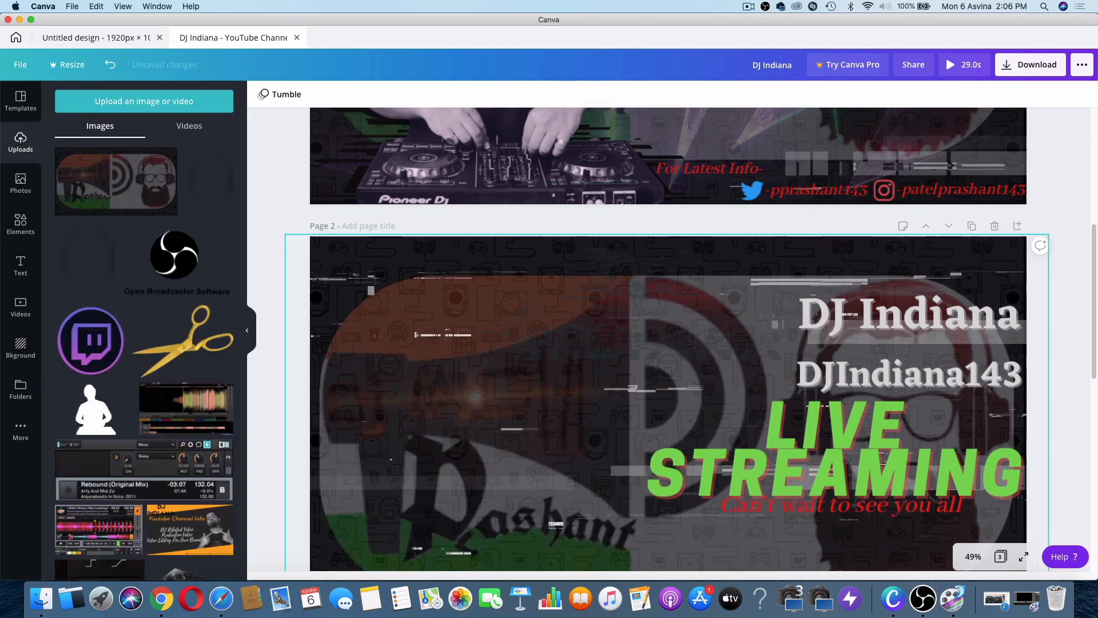
{"action": "left_click", "coordinate": [947, 323]}
{"action": "key", "text": "BackSpace"}
{"action": "left_click", "coordinate": [917, 379]}
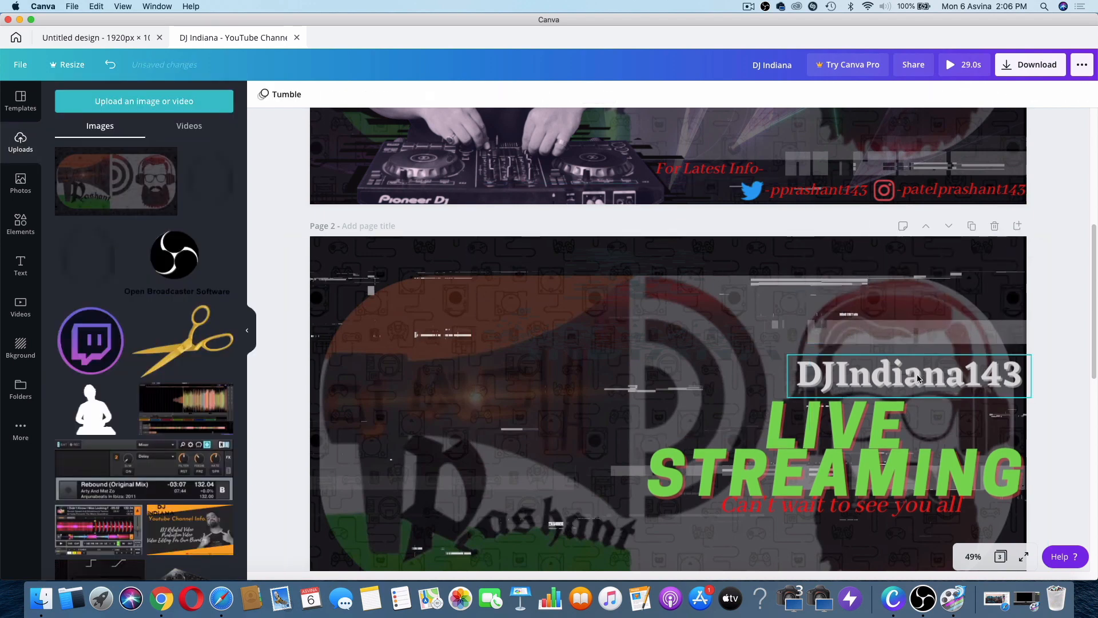
{"action": "key", "text": "BackSpace"}
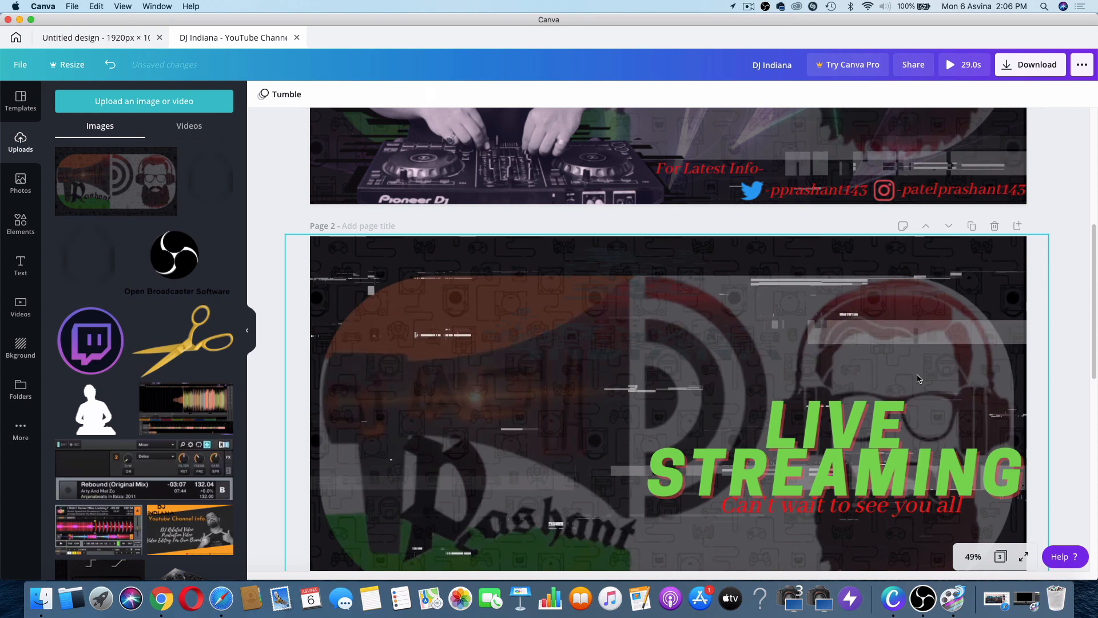
- Reapply the Shadow effect to the LIVE STREAMING text on page 2 and try pink as its shadow colour
{"action": "left_click", "coordinate": [887, 440]}
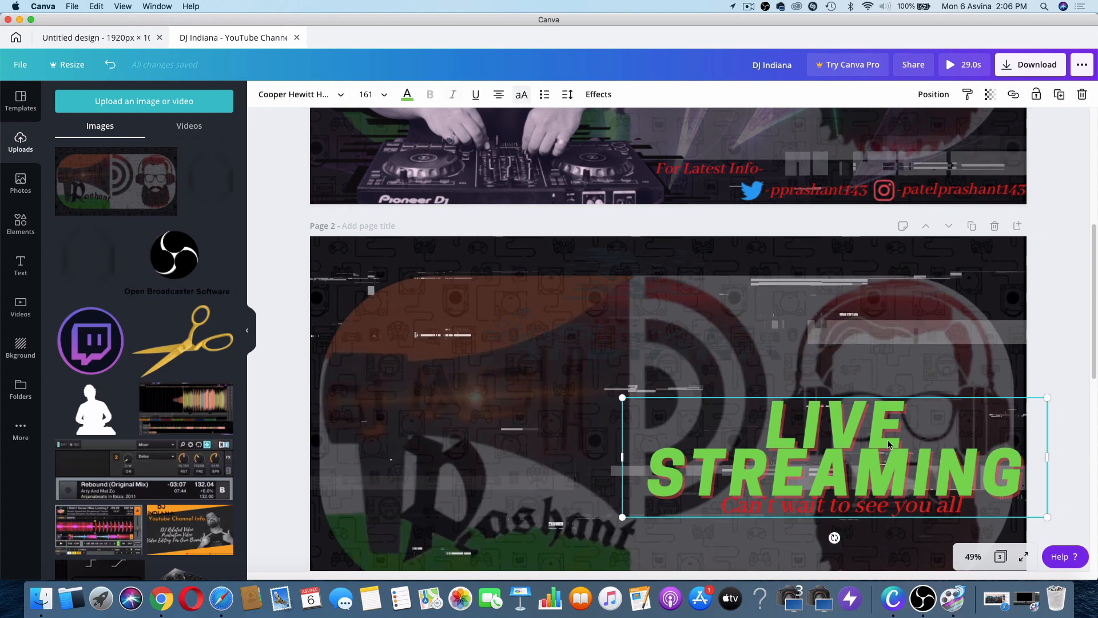
{"action": "left_click", "coordinate": [404, 94]}
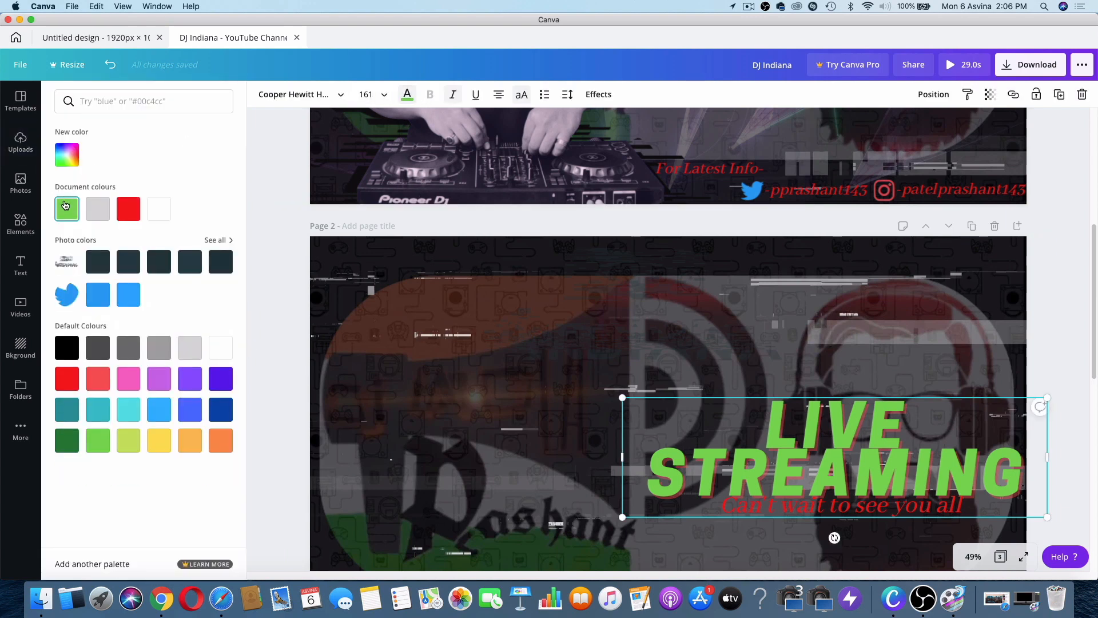
{"action": "left_click", "coordinate": [591, 95]}
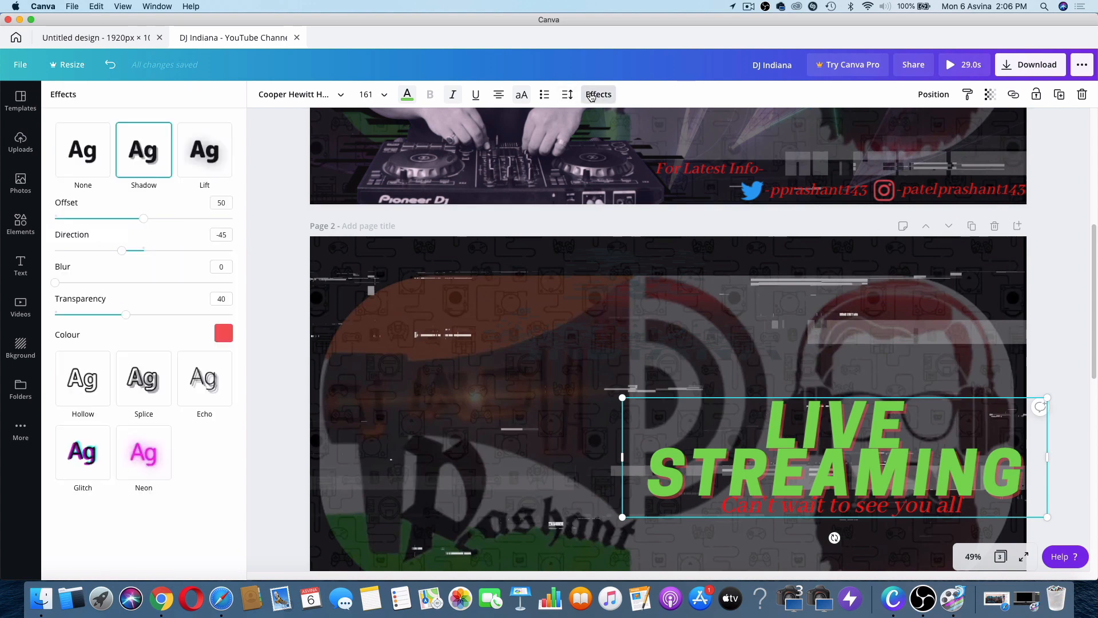
{"action": "left_click", "coordinate": [150, 153]}
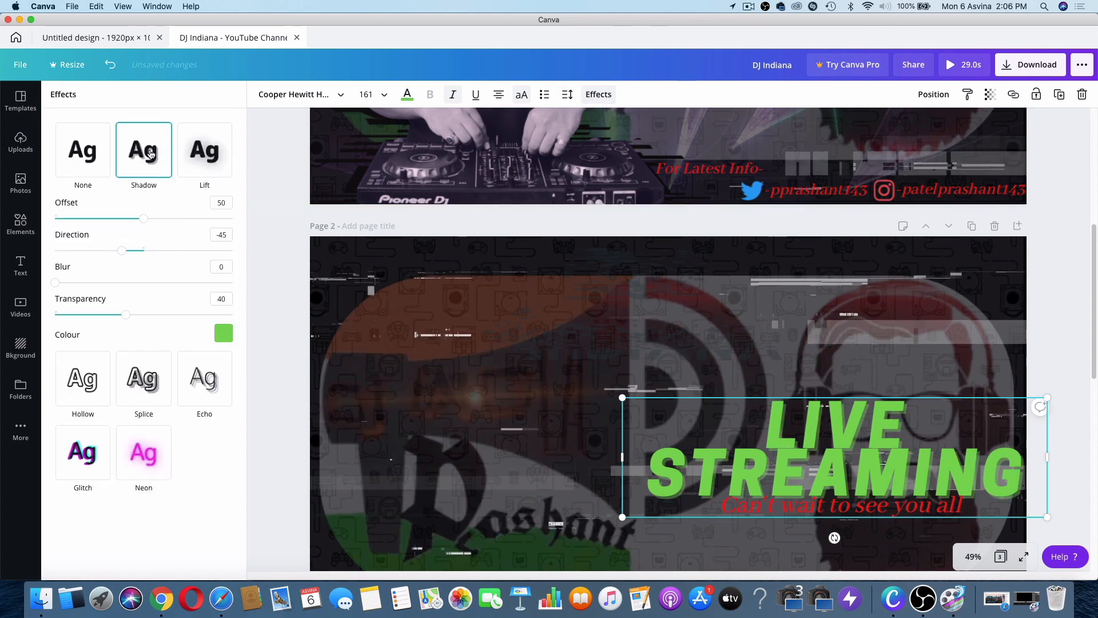
{"action": "left_click", "coordinate": [223, 333]}
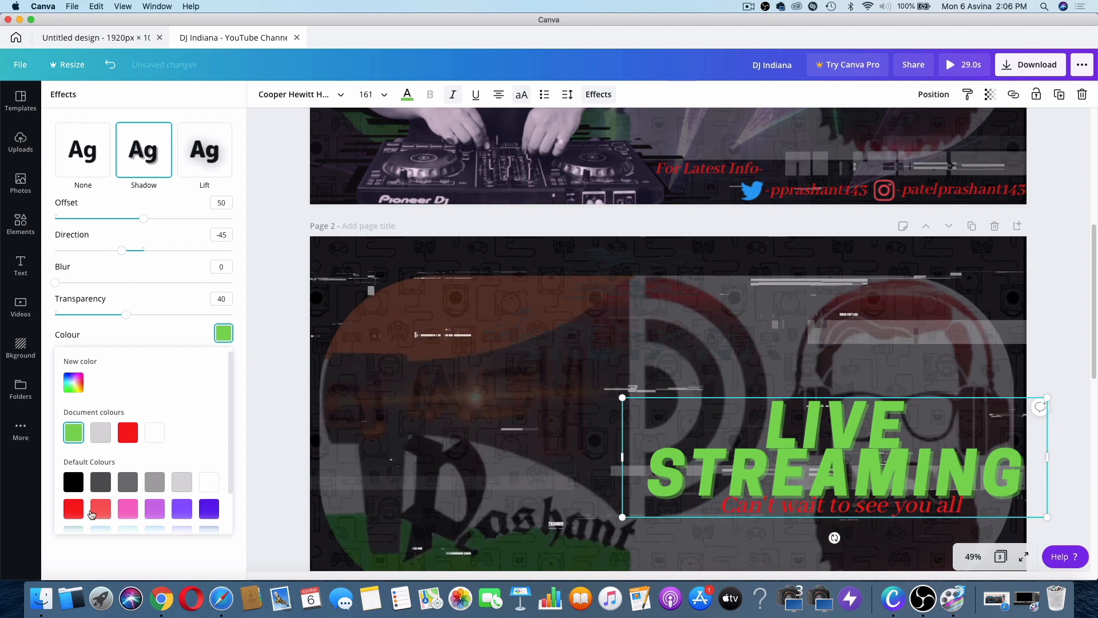
{"action": "left_click", "coordinate": [127, 508]}
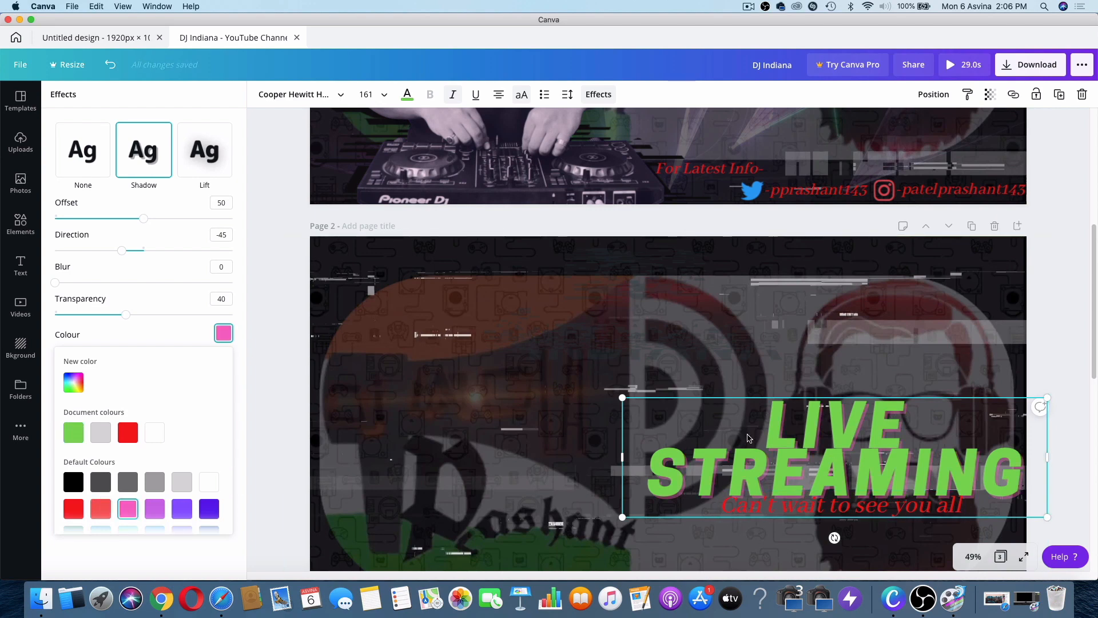
- Delete the "LIVE STREAMING", "Can't wait to see you all" and "For Latest Info-" texts from page 2
{"action": "key", "text": "Delete"}
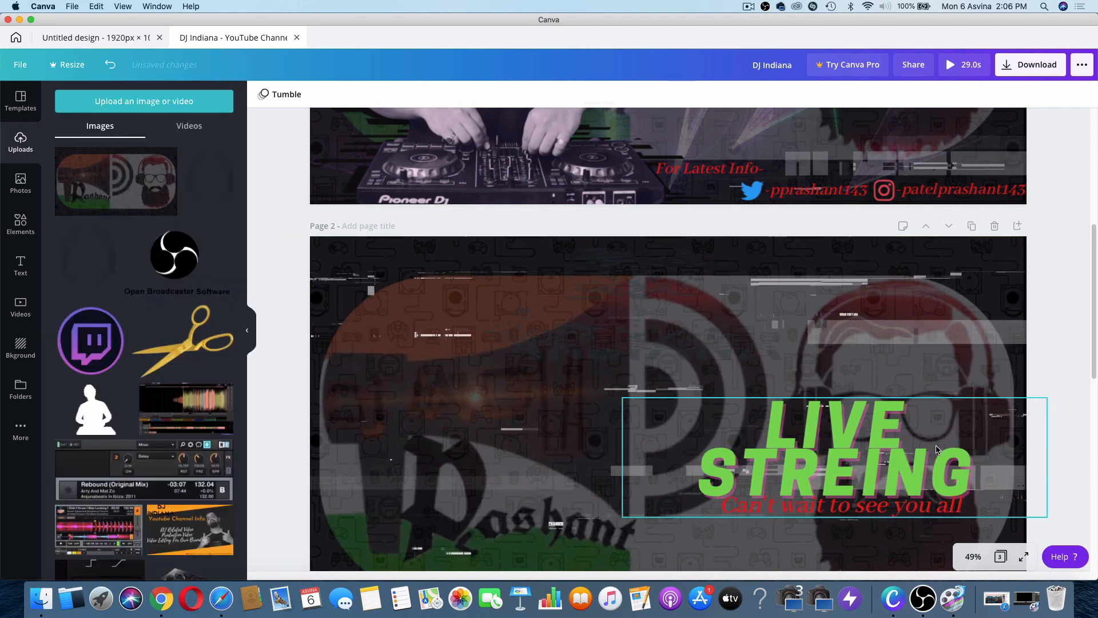
{"action": "scroll", "coordinate": [938, 423], "scroll_direction": "down", "scroll_amount": 3}
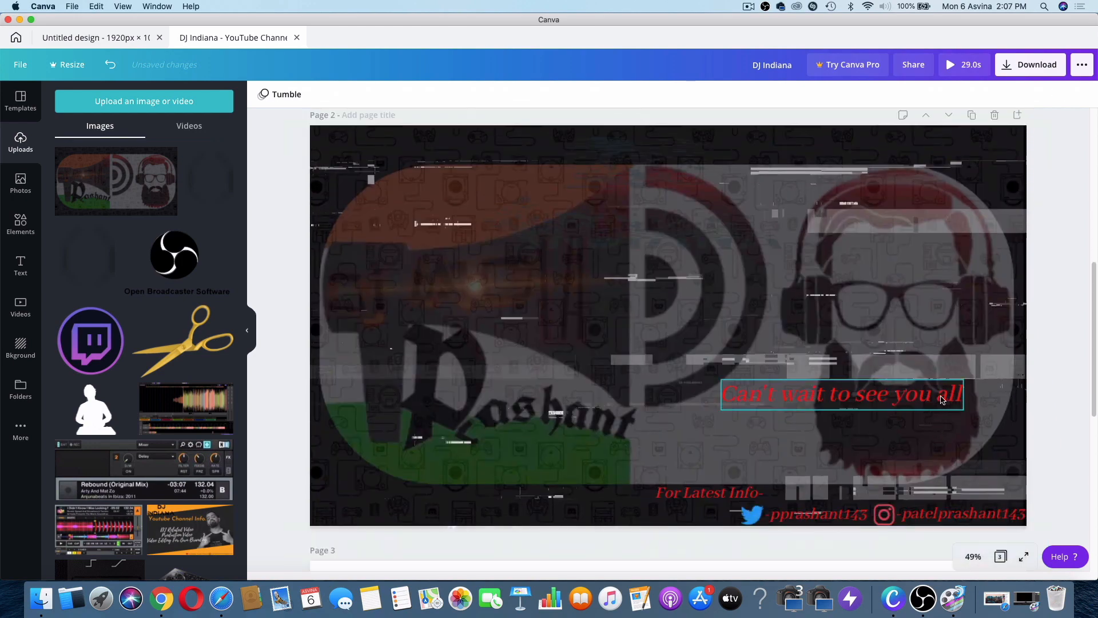
{"action": "left_click", "coordinate": [942, 400]}
{"action": "key", "text": "Delete"}
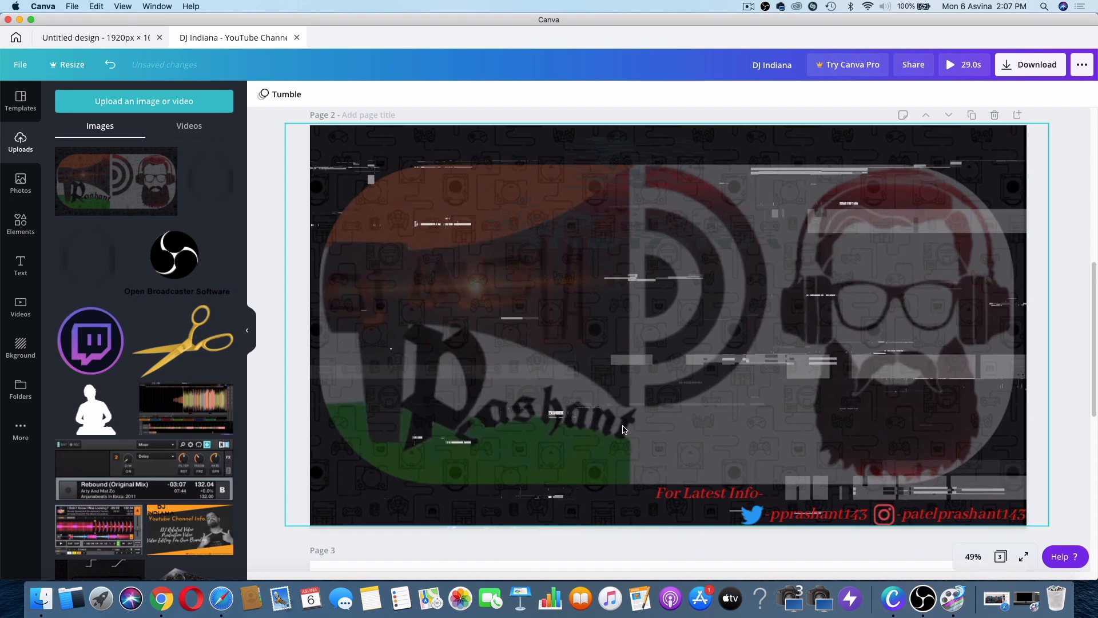
{"action": "left_click", "coordinate": [707, 494]}
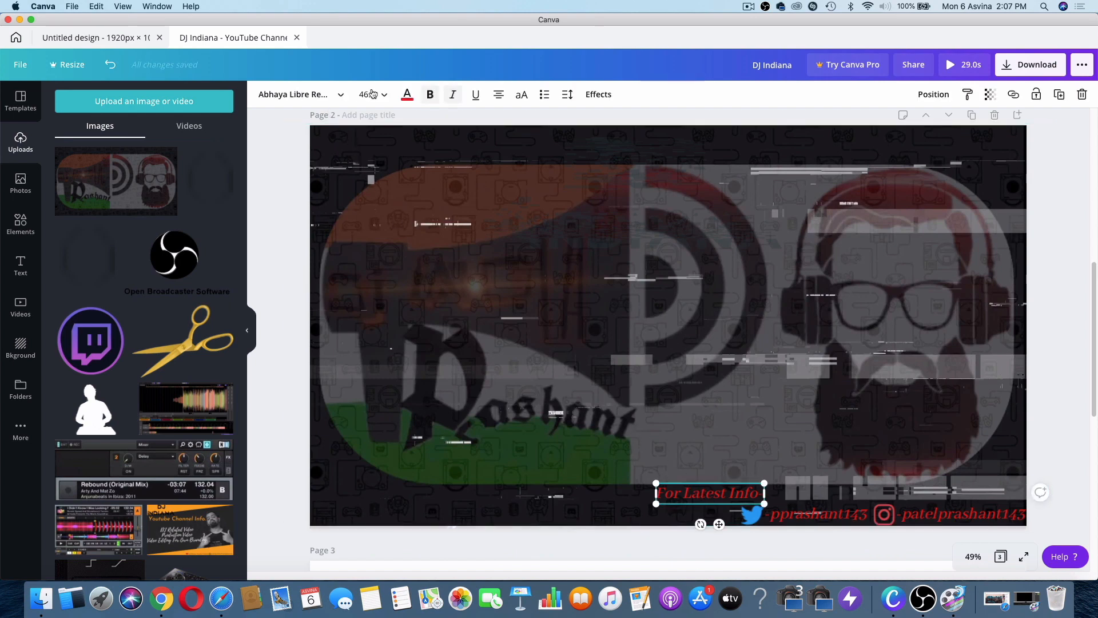
{"action": "key", "text": "Delete"}
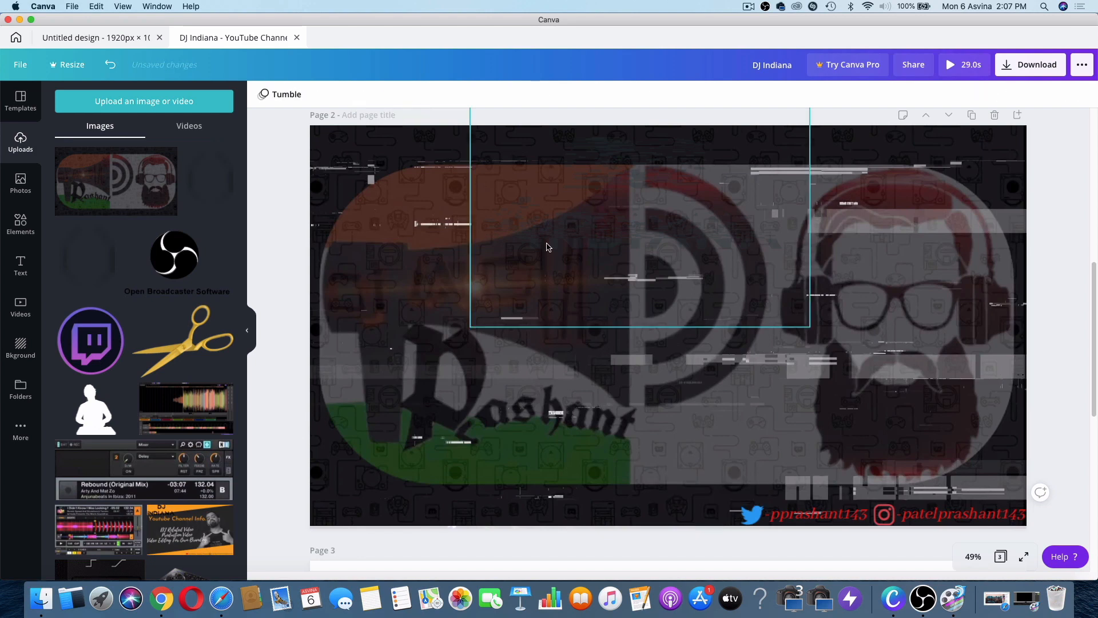
- Examine the Twitter and Instagram icons on page 2 and look through the uploaded images for their sources
{"action": "left_click", "coordinate": [752, 513]}
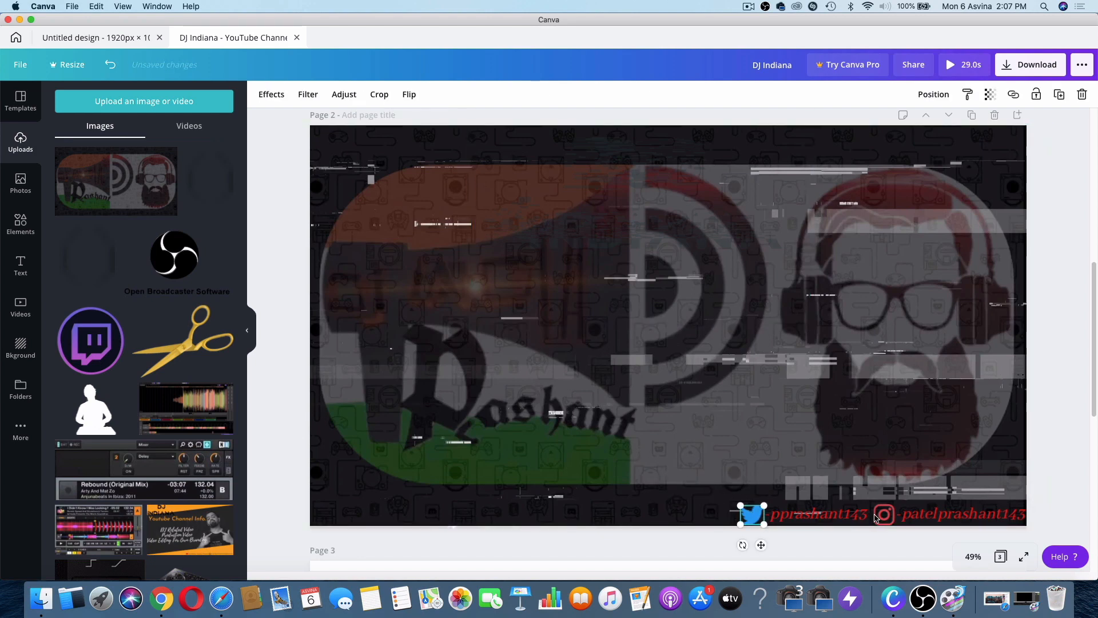
{"action": "left_click", "coordinate": [879, 518]}
{"action": "left_click", "coordinate": [747, 512]}
{"action": "left_click_drag", "start_coordinate": [644, 425], "coordinate": [737, 501]}
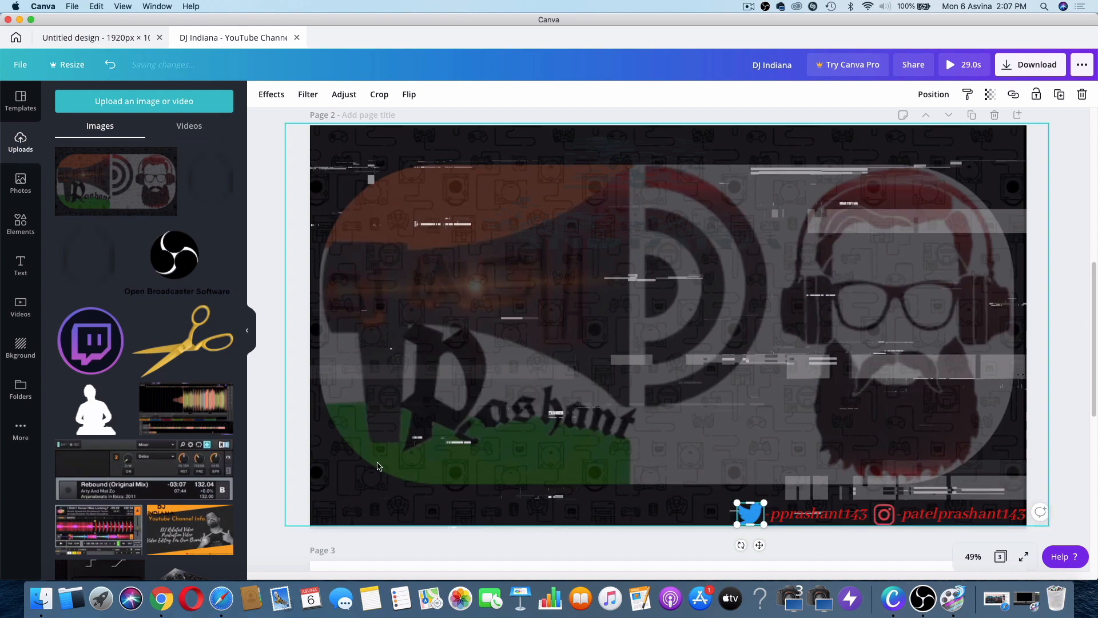
{"action": "scroll", "coordinate": [172, 503], "scroll_direction": "down", "scroll_amount": 5}
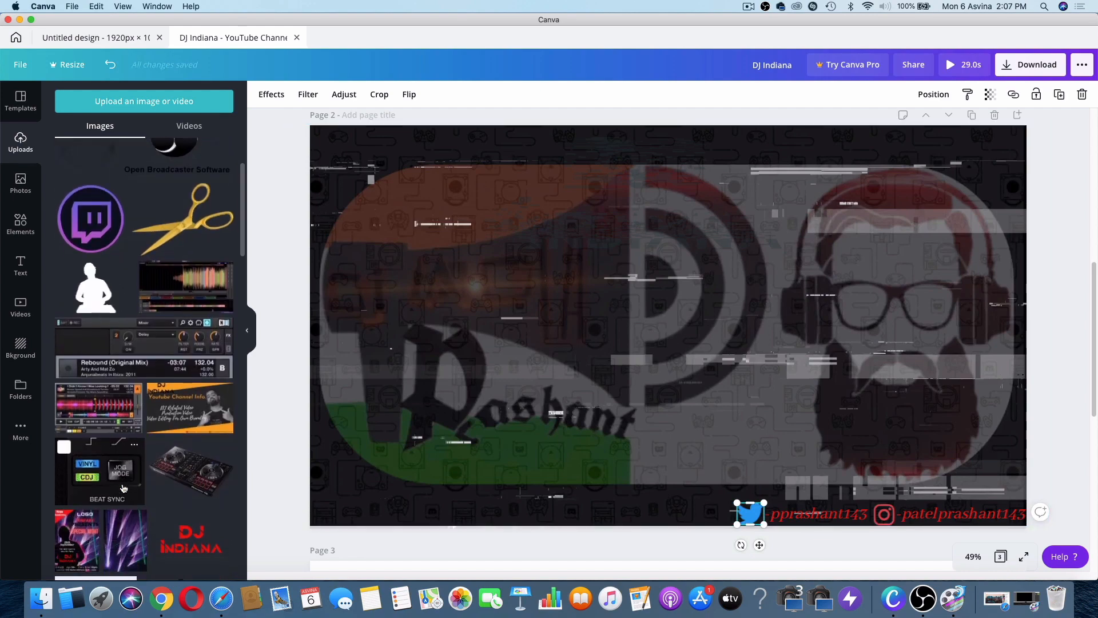
{"action": "scroll", "coordinate": [307, 369], "scroll_direction": "down", "scroll_amount": 3}
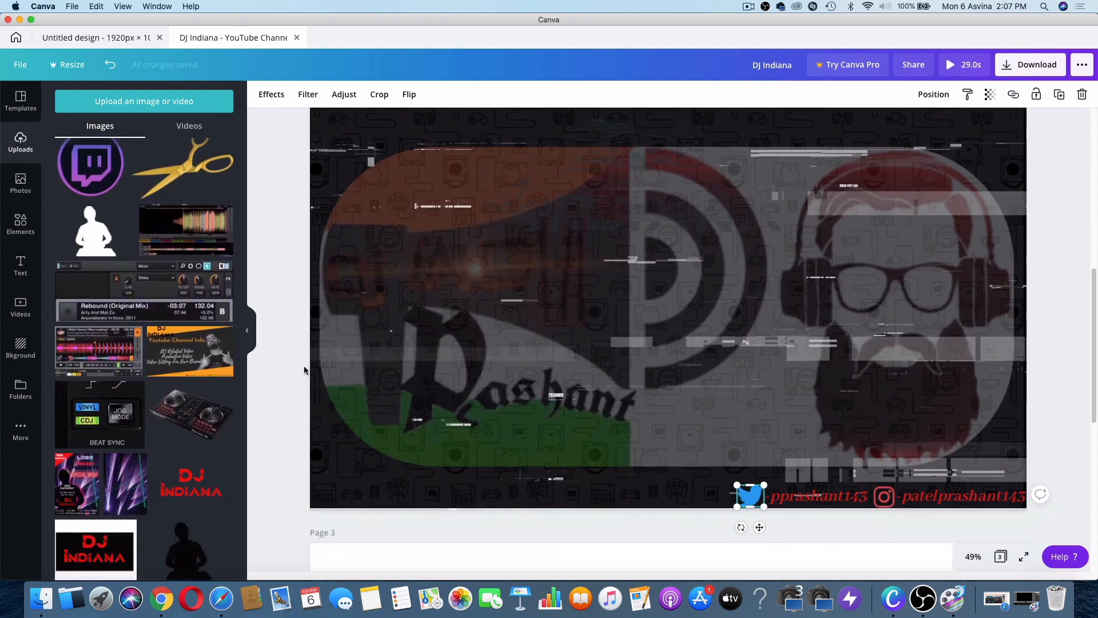
{"action": "scroll", "coordinate": [120, 364], "scroll_direction": "up", "scroll_amount": 5}
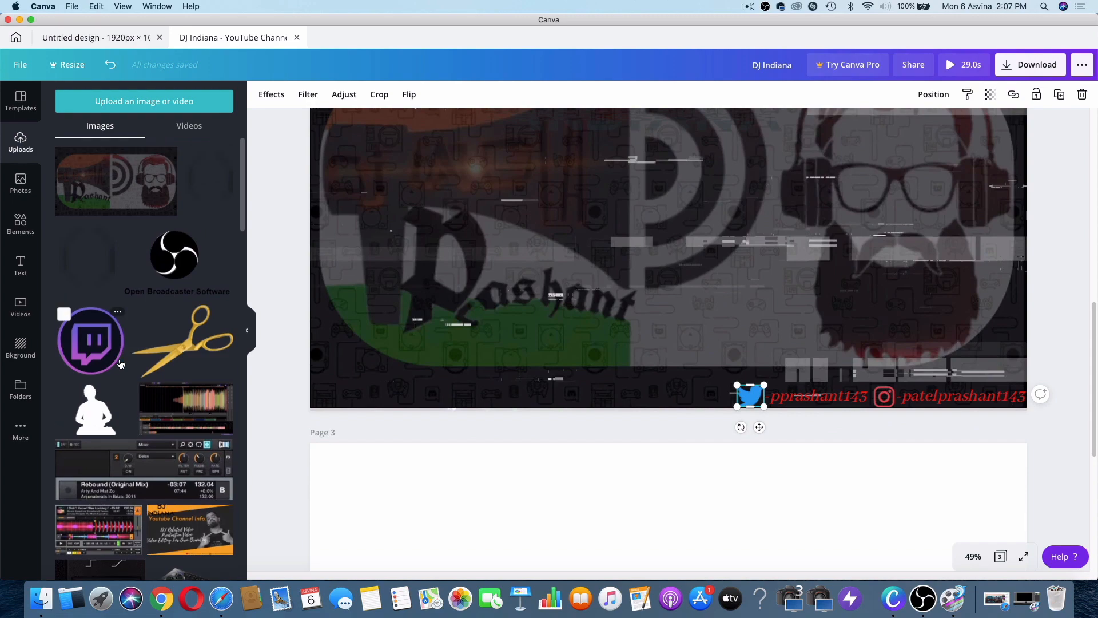
{"action": "scroll", "coordinate": [120, 364], "scroll_direction": "down", "scroll_amount": 10}
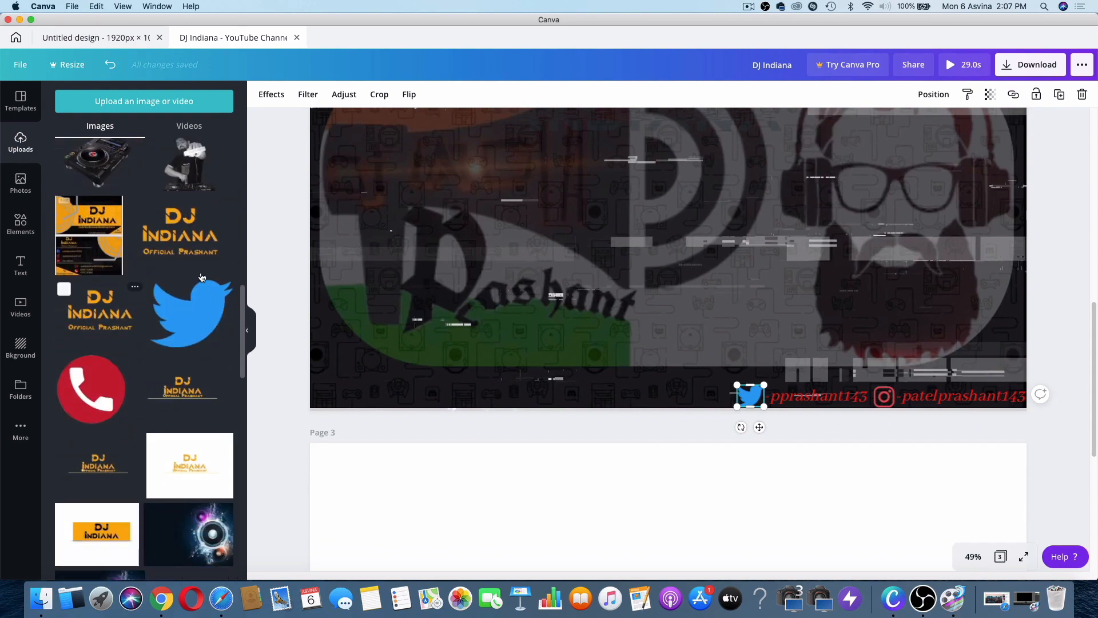
{"action": "scroll", "coordinate": [112, 429], "scroll_direction": "down", "scroll_amount": 8}
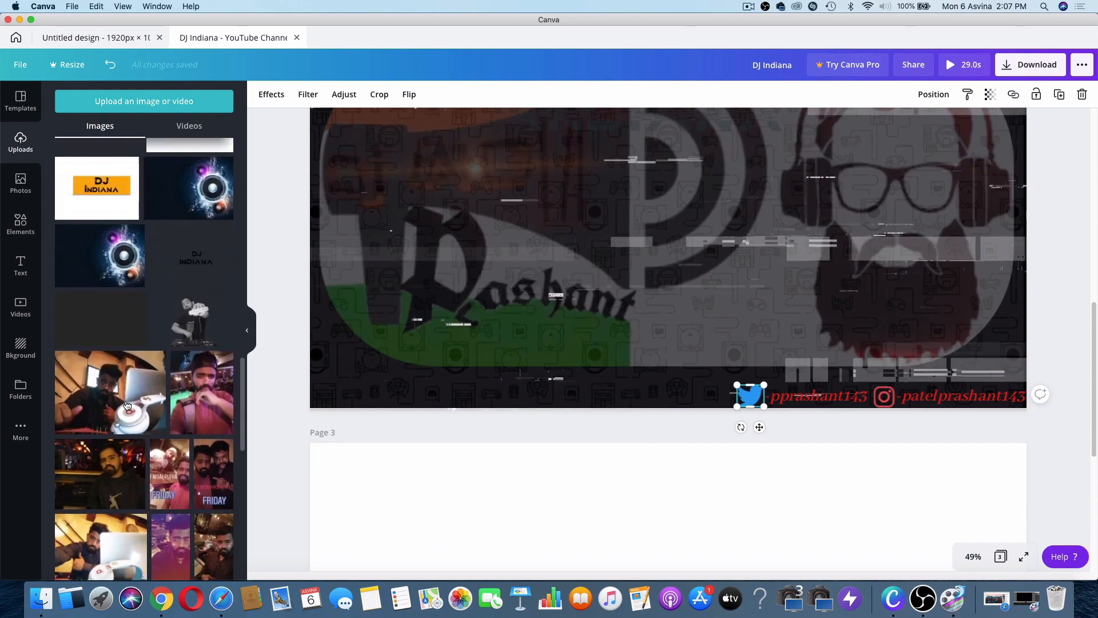
{"action": "scroll", "coordinate": [127, 405], "scroll_direction": "down", "scroll_amount": 10}
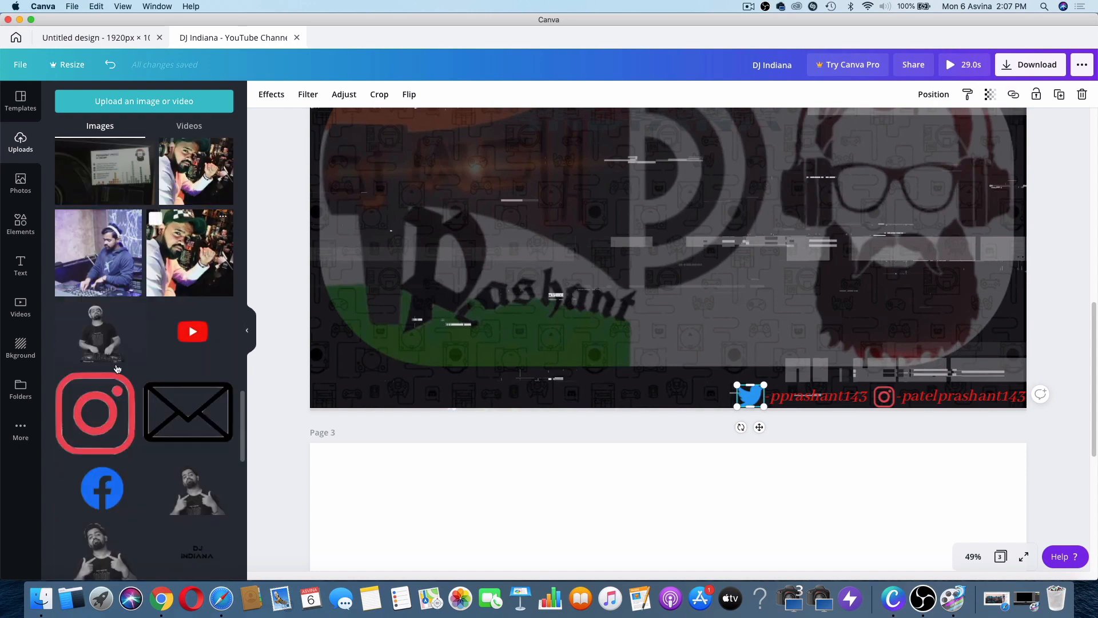
{"action": "scroll", "coordinate": [744, 372], "scroll_direction": "up", "scroll_amount": 1}
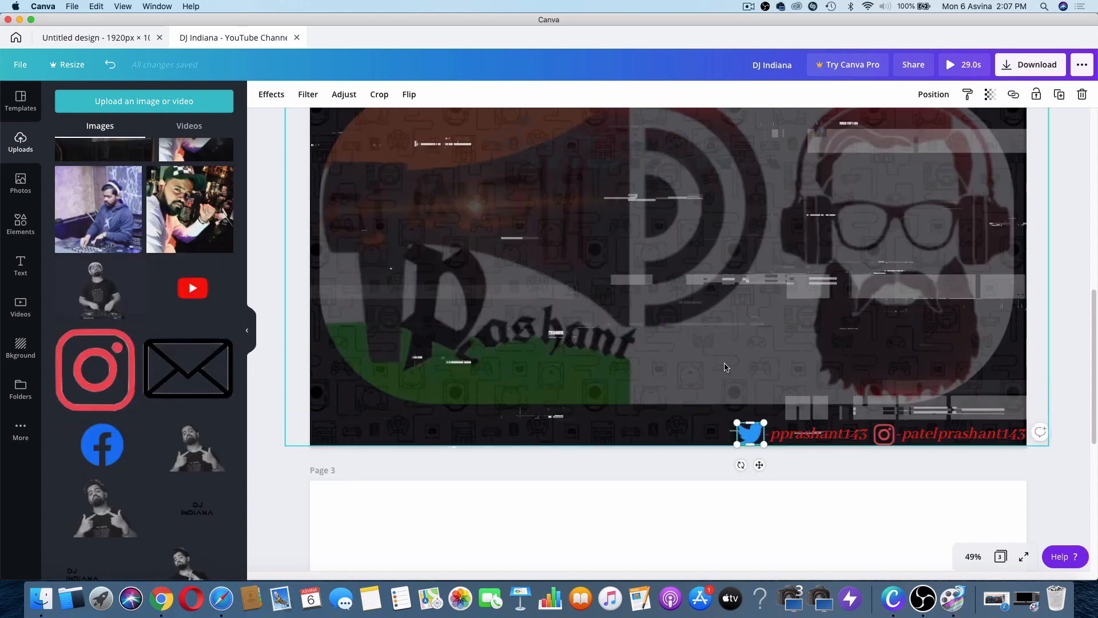
- Delete the Twitter and Instagram handle texts and both of their icons from page 2
{"action": "left_click", "coordinate": [850, 436]}
{"action": "key", "text": "Delete"}
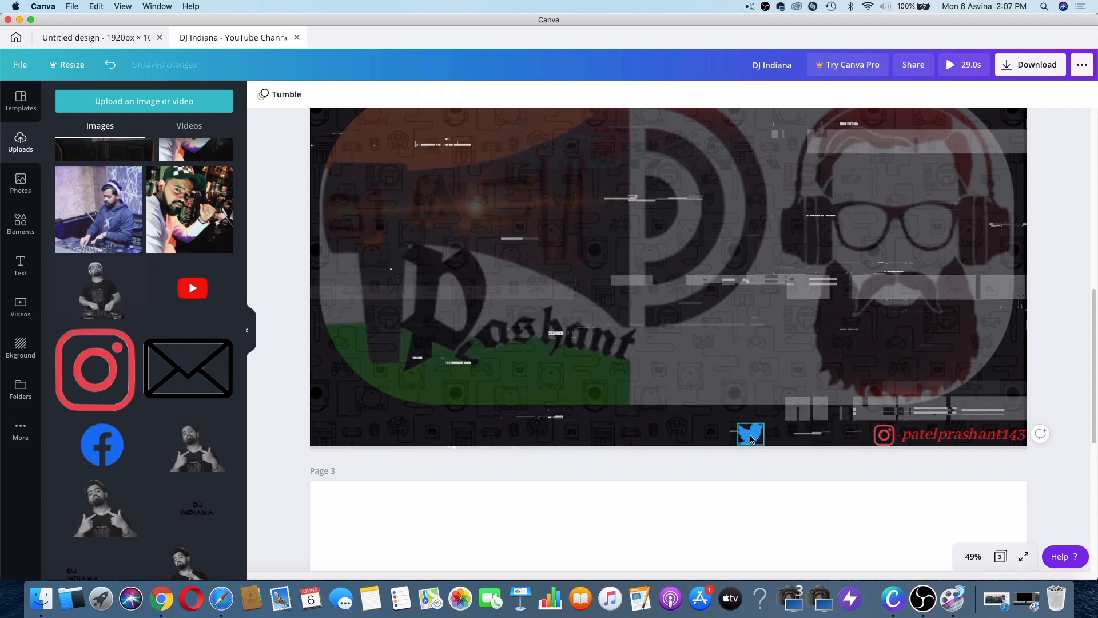
{"action": "left_click", "coordinate": [750, 437]}
{"action": "key", "text": "Delete"}
{"action": "left_click", "coordinate": [954, 436]}
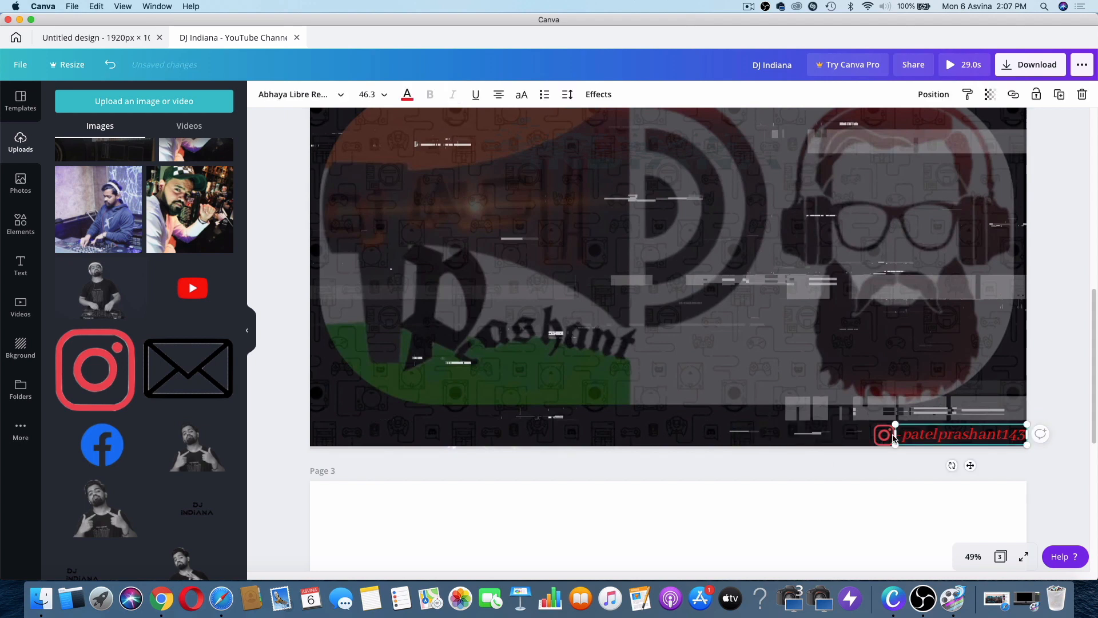
{"action": "key", "text": "Delete"}
{"action": "left_click", "coordinate": [884, 436]}
{"action": "key", "text": "Delete"}
- Bring up the animation options for page 1
{"action": "scroll", "coordinate": [690, 318], "scroll_direction": "up", "scroll_amount": 3}
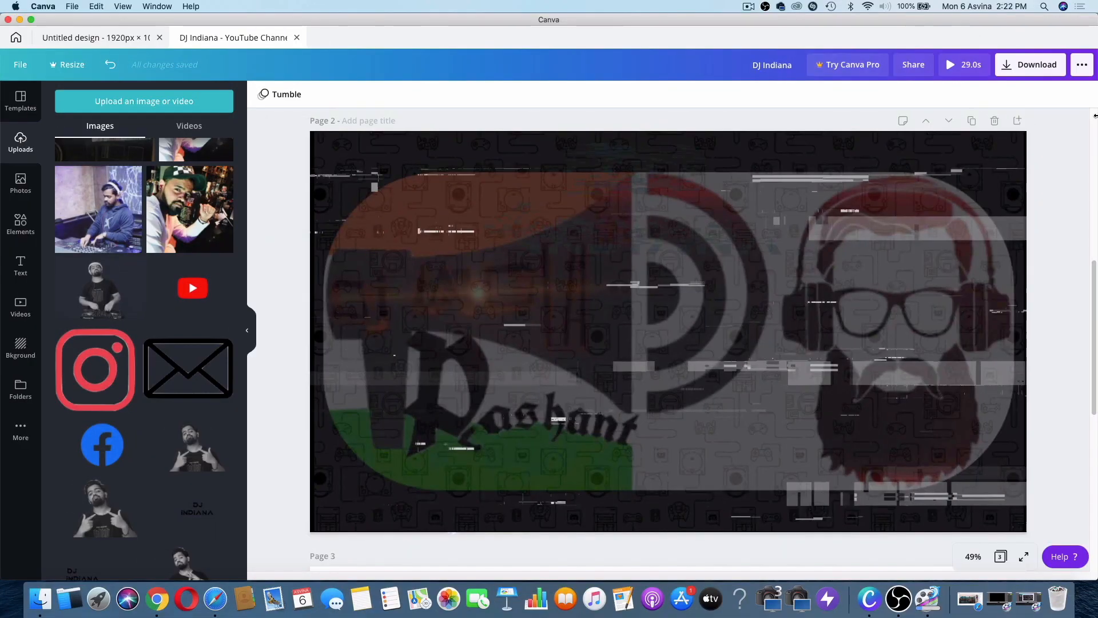
{"action": "scroll", "coordinate": [1095, 116], "scroll_direction": "up", "scroll_amount": 8}
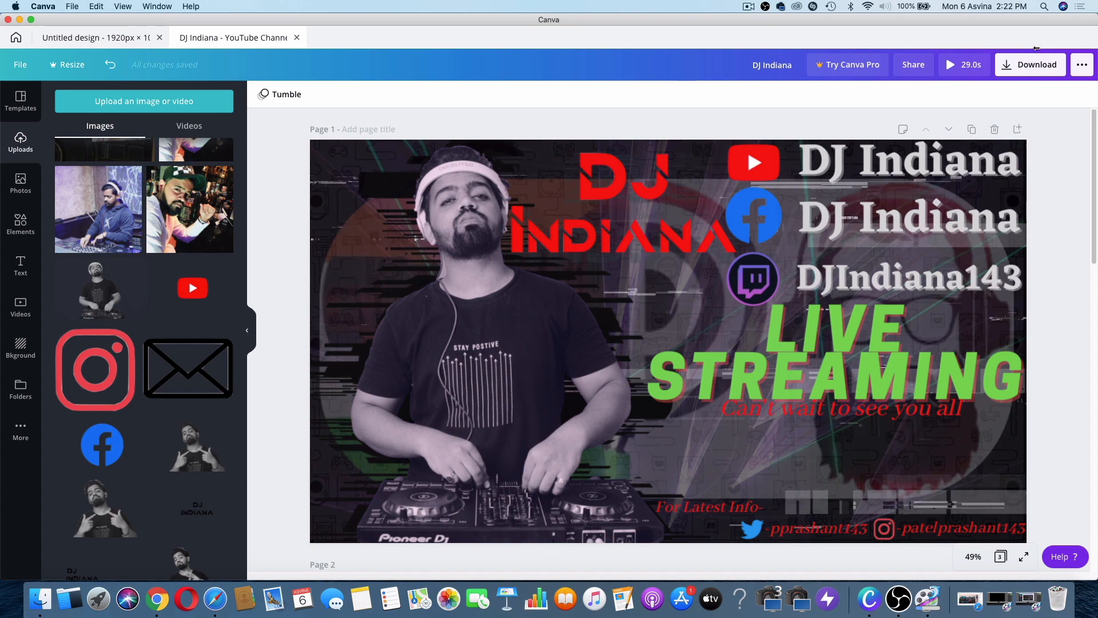
{"action": "left_click", "coordinate": [276, 96]}
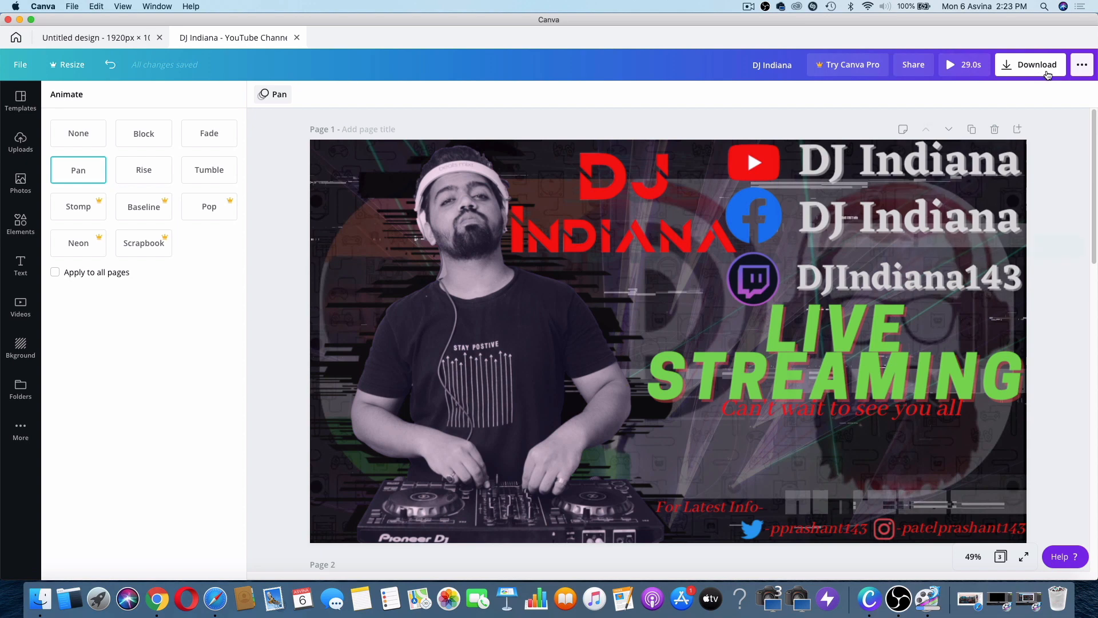
- Start a download of all three pages as a GIF, and cancel the export while it is being prepared
{"action": "left_click", "coordinate": [1047, 75]}
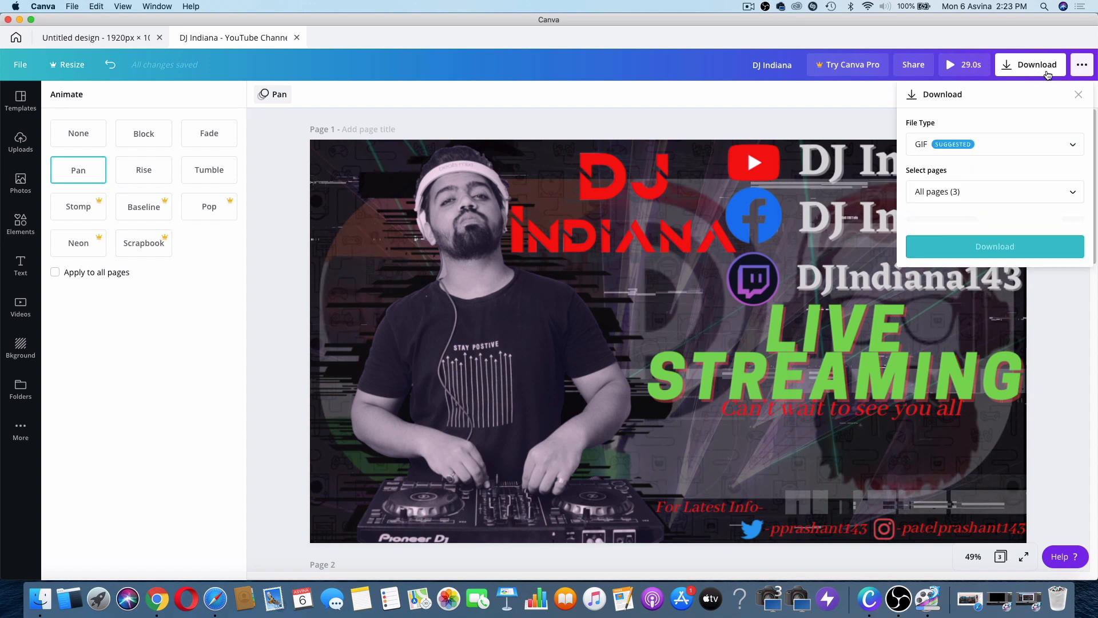
{"action": "left_click", "coordinate": [1059, 144]}
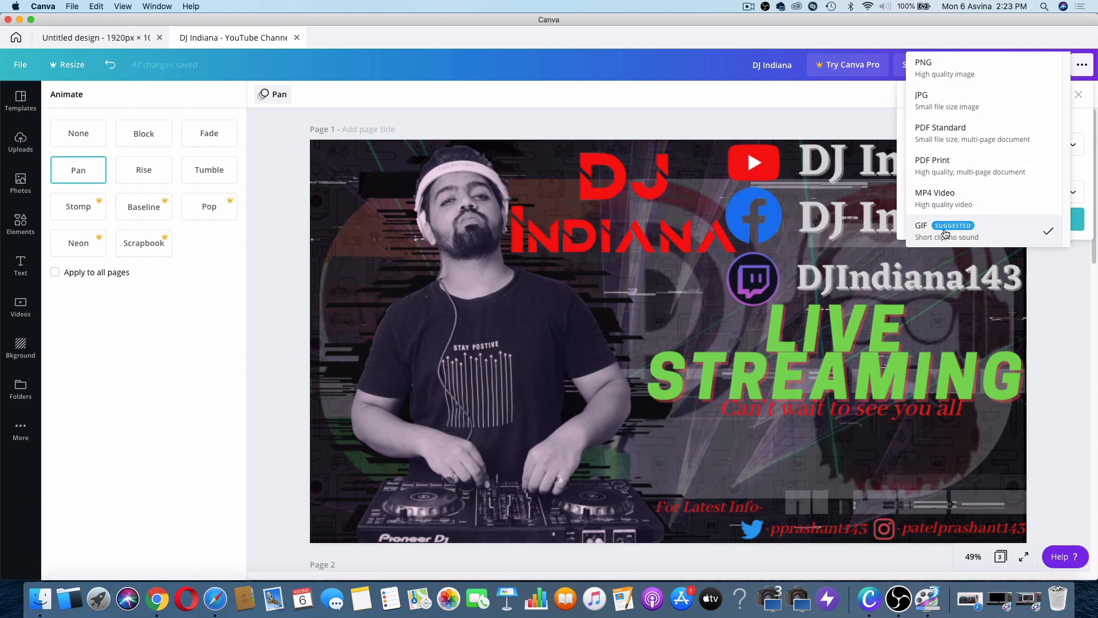
{"action": "left_click", "coordinate": [1048, 273]}
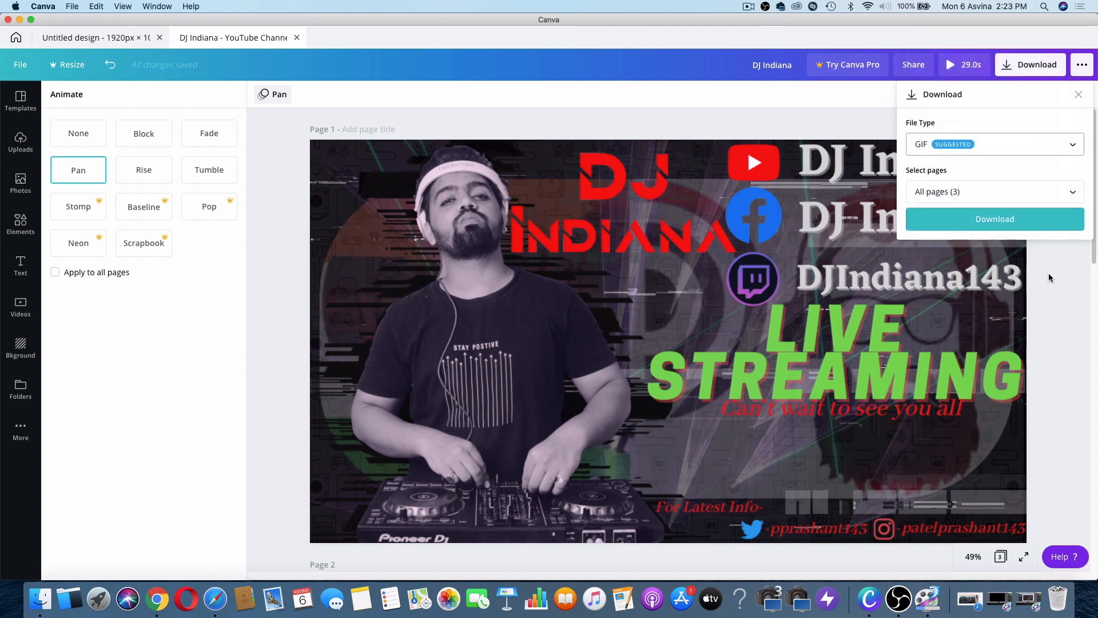
{"action": "left_click", "coordinate": [1001, 224]}
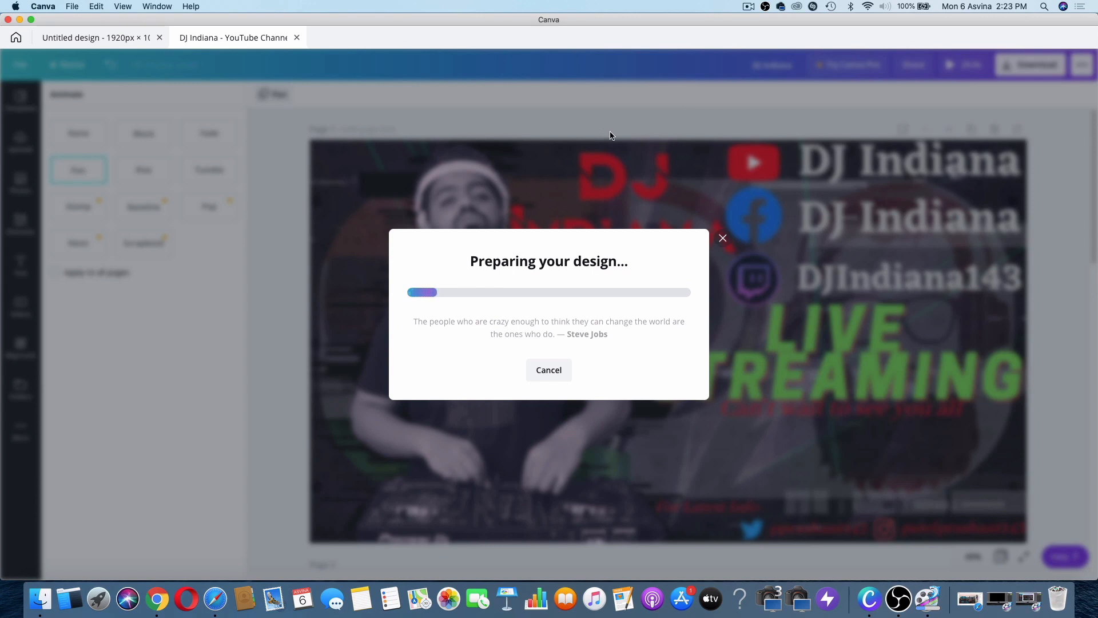
{"action": "left_click", "coordinate": [545, 371]}
- Switch to Finder and preview the exported dj1080.mp4 video and the DJ Indiana.png image
{"action": "key", "text": "ctrl+Up"}
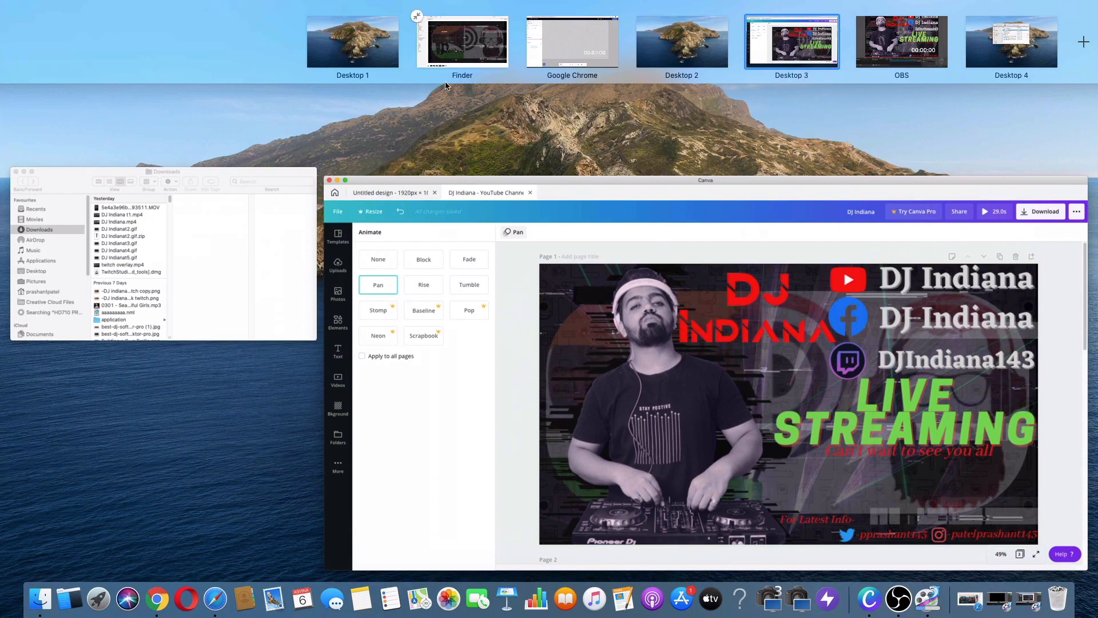
{"action": "left_click", "coordinate": [455, 45]}
{"action": "left_click", "coordinate": [240, 599]}
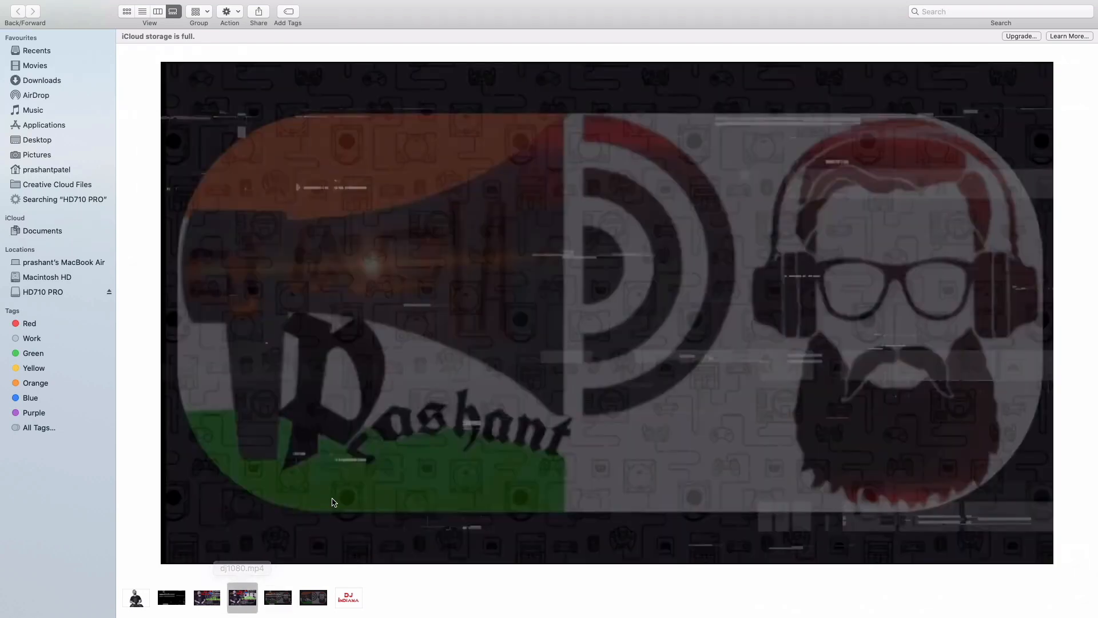
{"action": "key", "text": "space"}
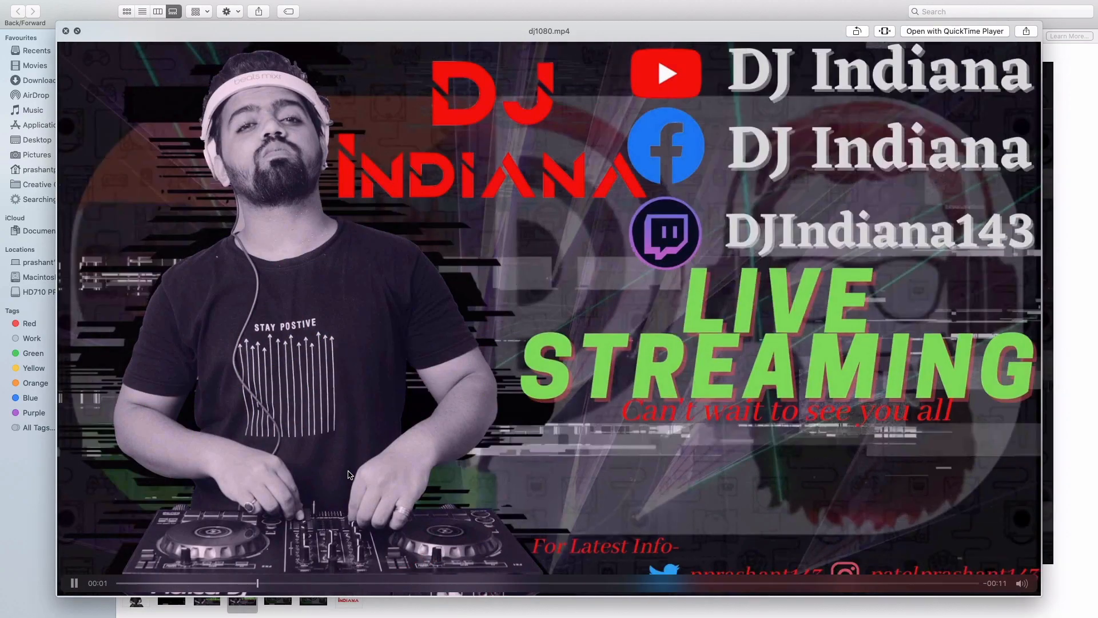
{"action": "key", "text": "space"}
{"action": "left_click", "coordinate": [209, 599]}
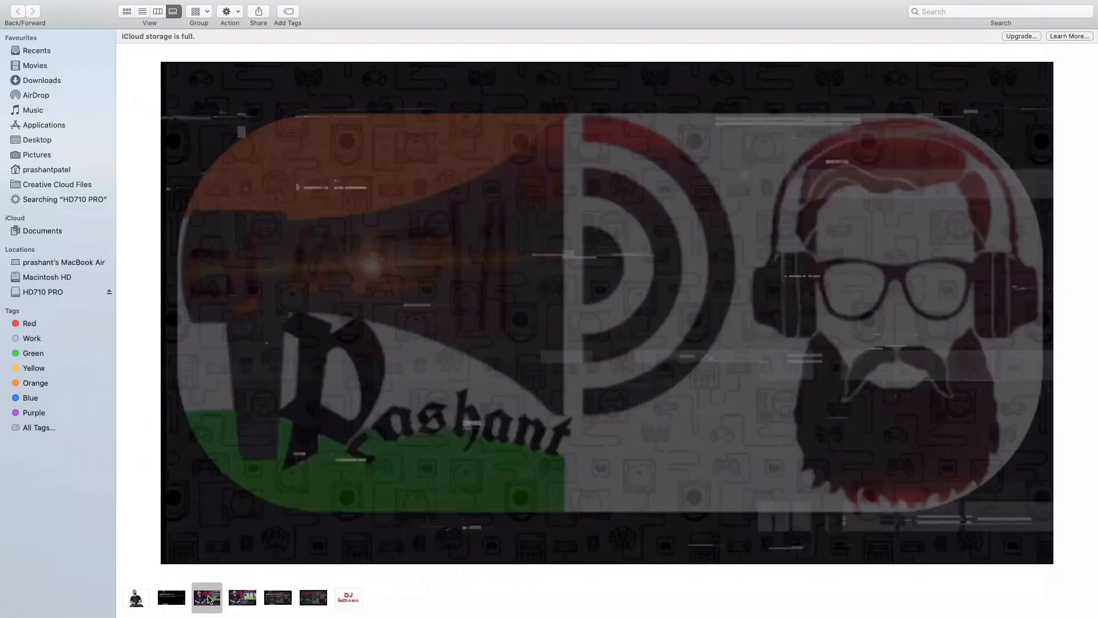
{"action": "key", "text": "space"}
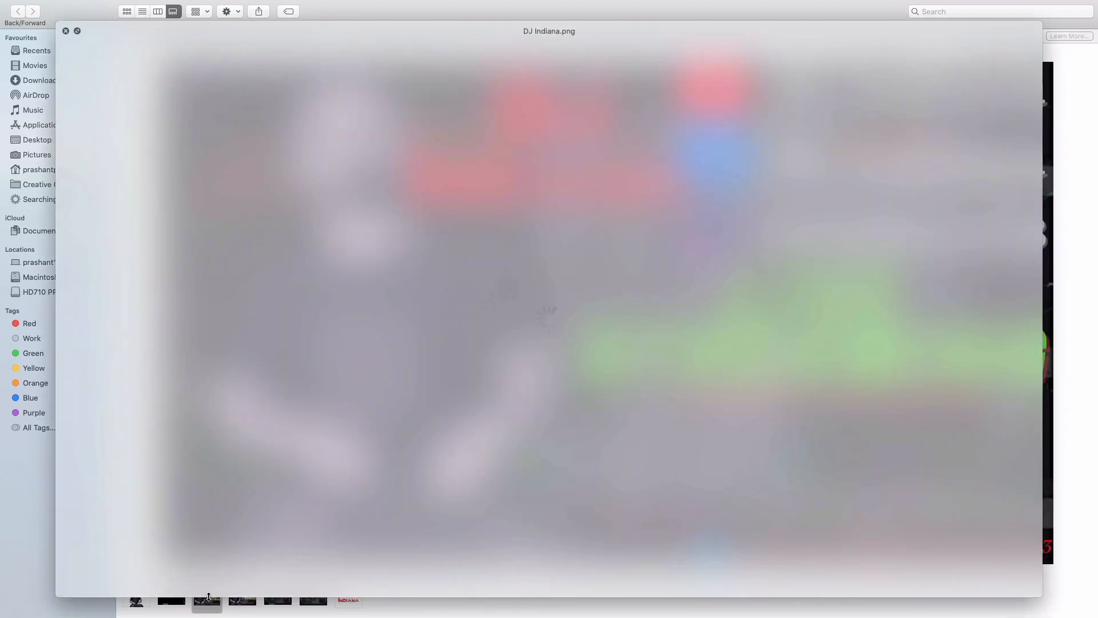
{"action": "key", "text": "space"}
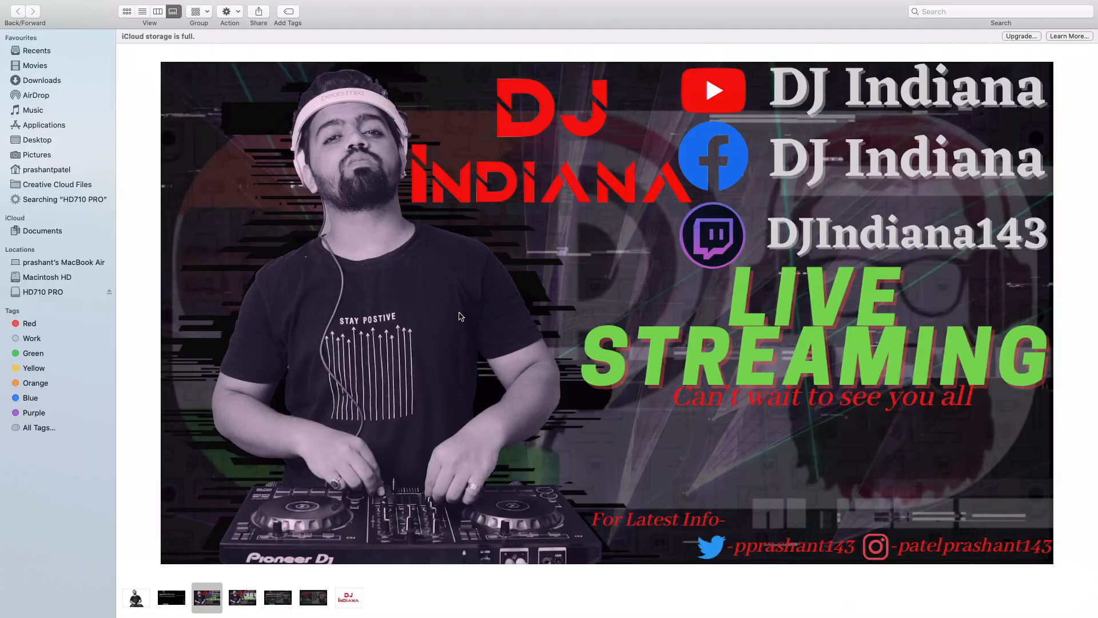
- Switch to Chrome and show the StreamElements editor for the DJ Indiana overlay
{"action": "mouse_move", "coordinate": [1095, 614]}
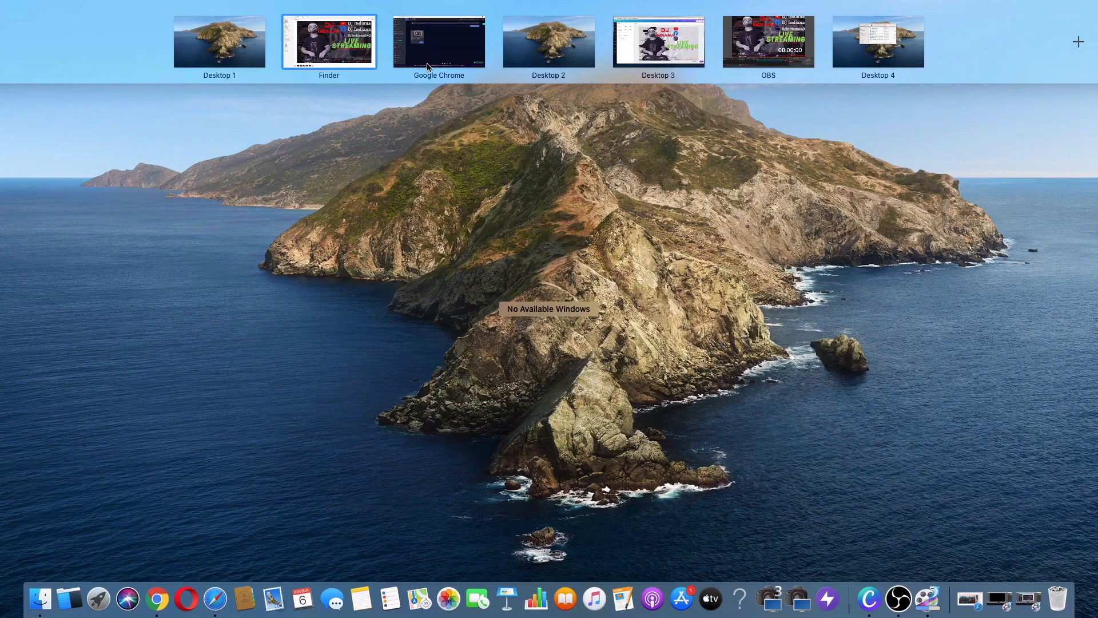
{"action": "left_click", "coordinate": [429, 63]}
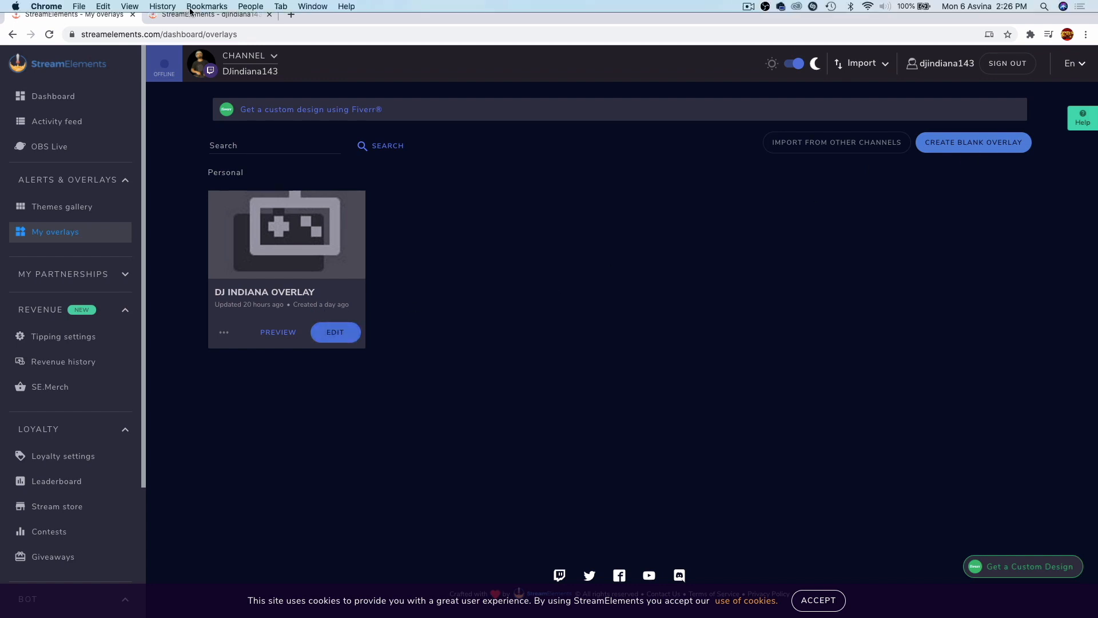
{"action": "left_click", "coordinate": [234, 17]}
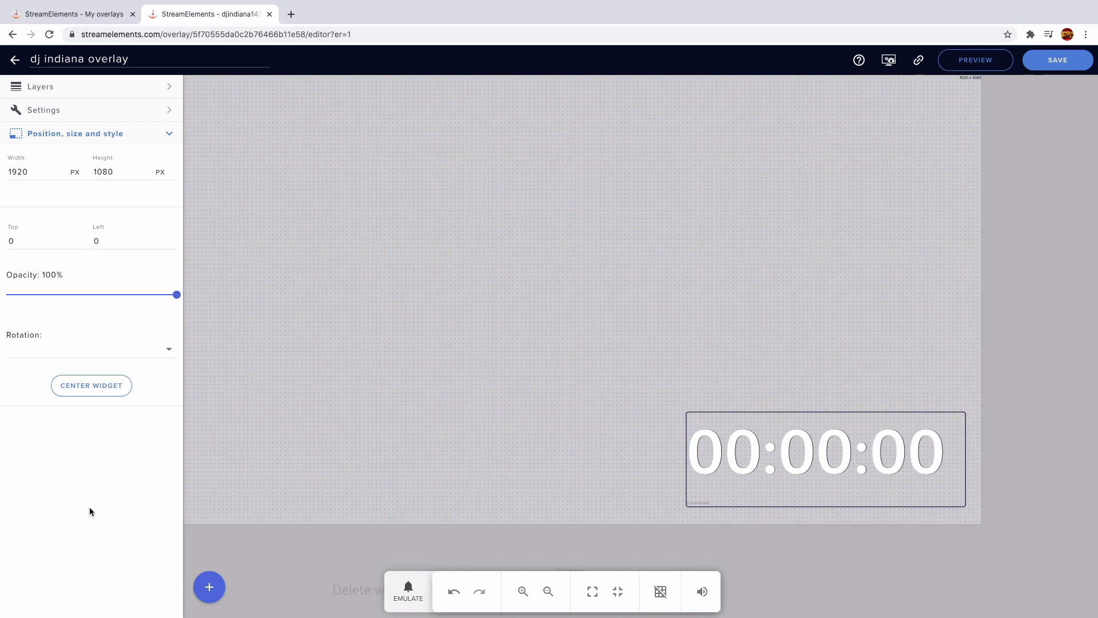
- Add a Countdown widget from the Engagement group to the overlay, and delete that extra countdown layer
{"action": "left_click", "coordinate": [207, 589]}
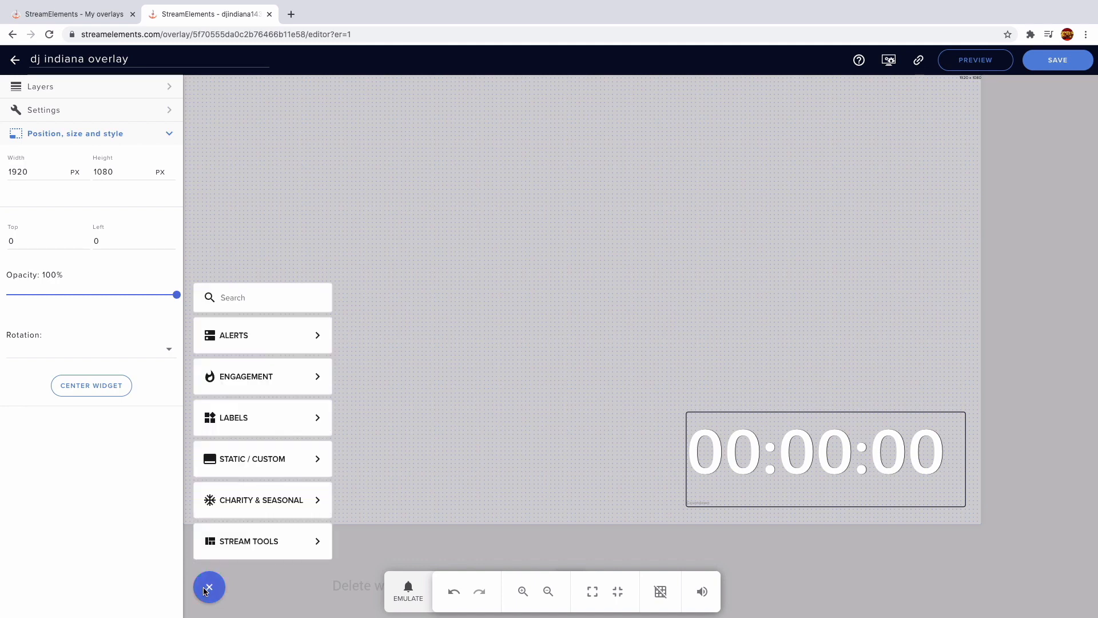
{"action": "mouse_move", "coordinate": [244, 377]}
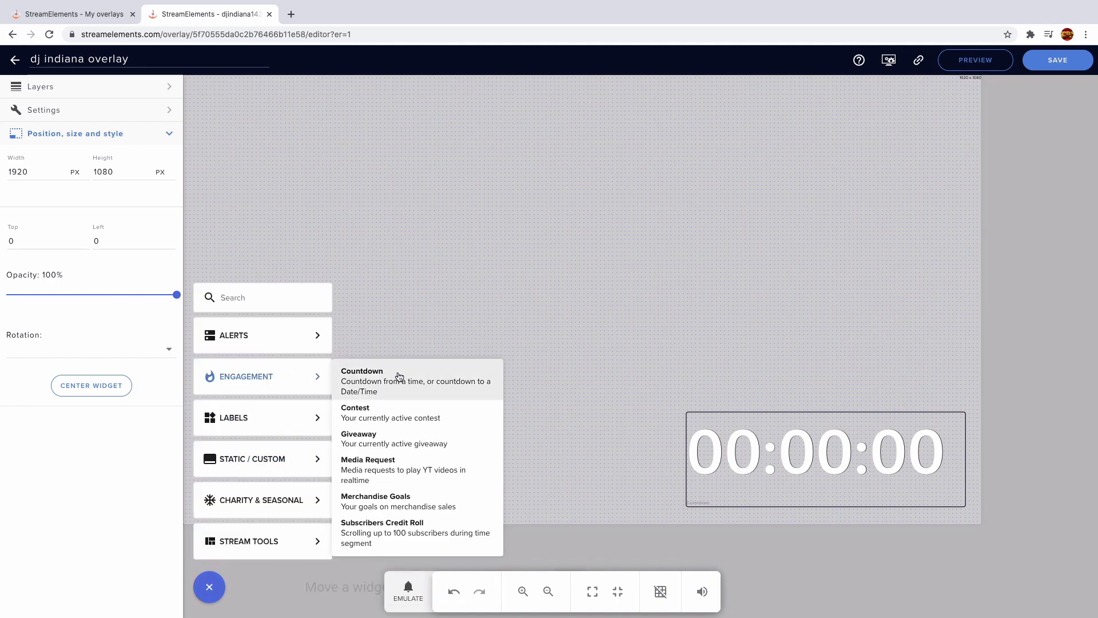
{"action": "left_click", "coordinate": [426, 387]}
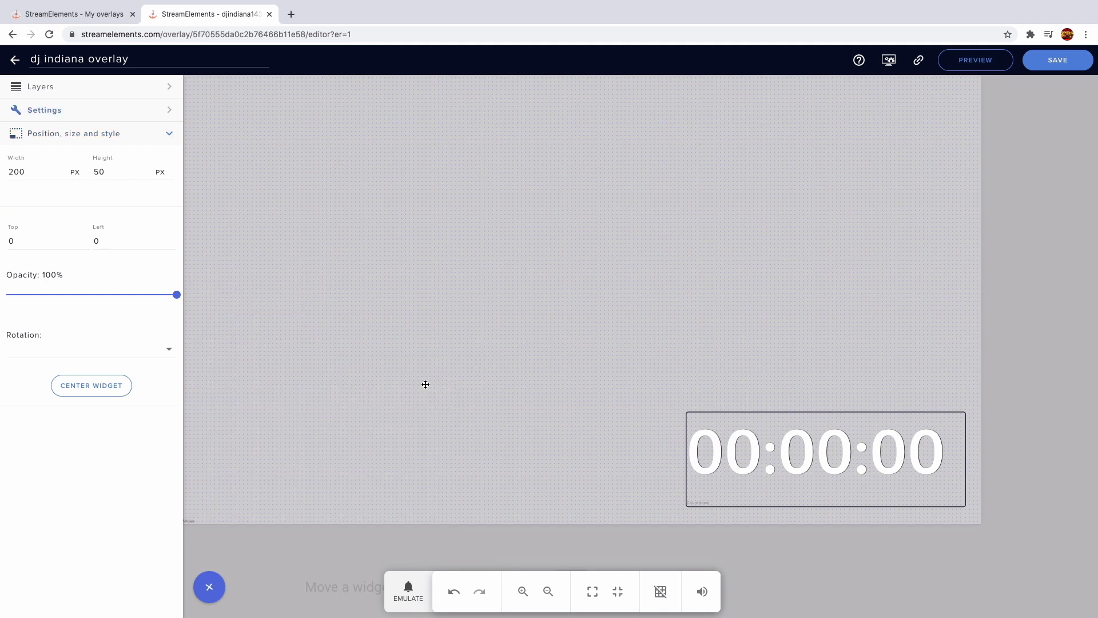
{"action": "left_click", "coordinate": [81, 90]}
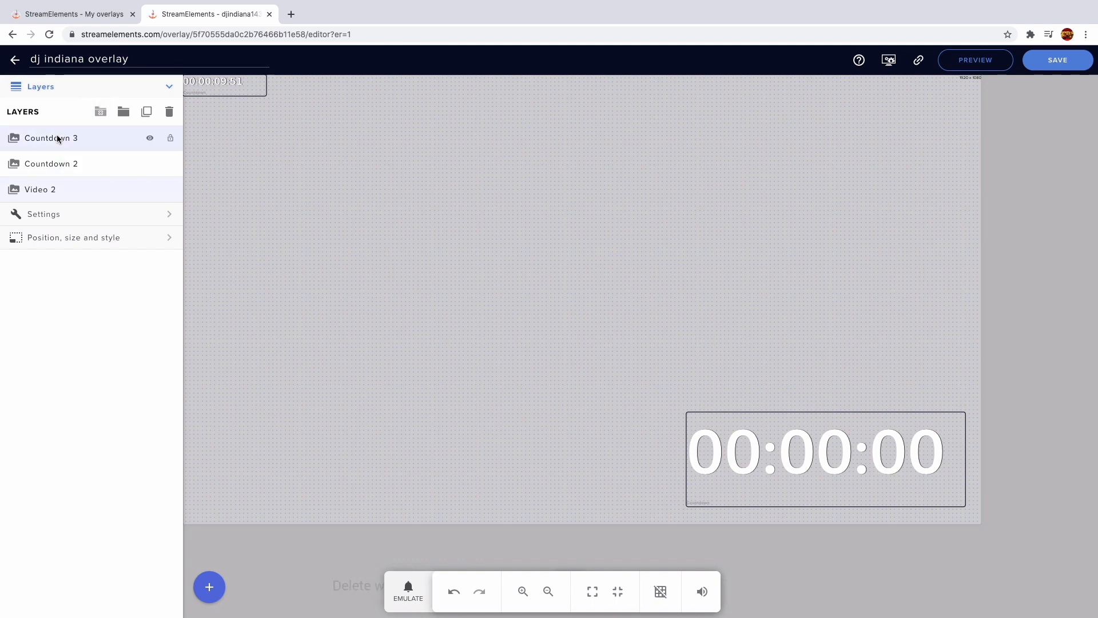
{"action": "left_click", "coordinate": [170, 117]}
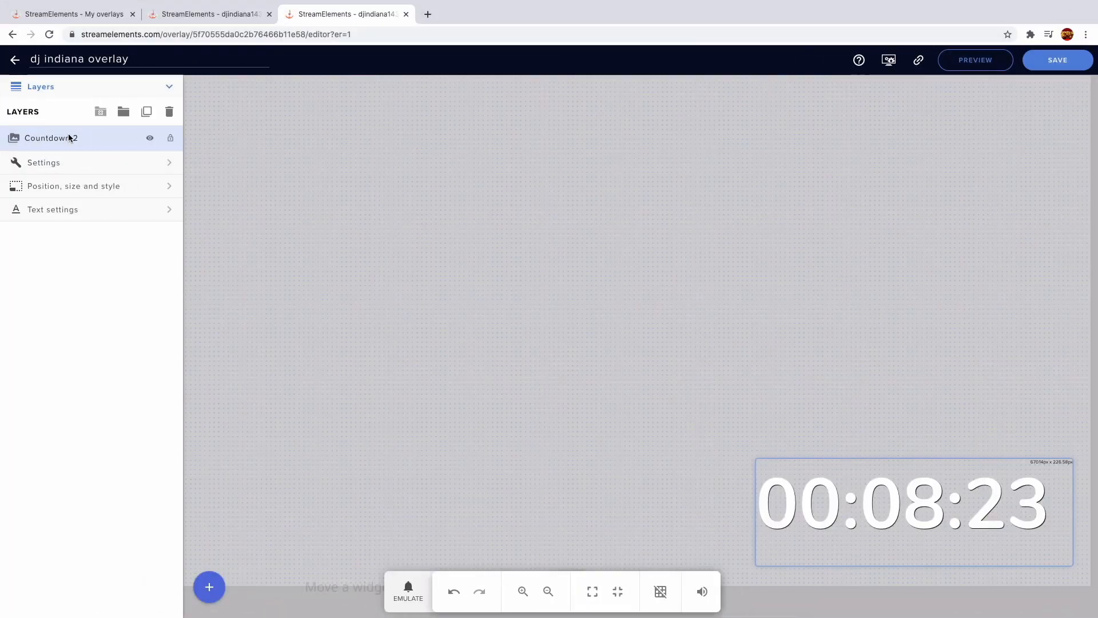
- Set the exact-time countdown of the Countdown 2 layer to 30 minutes
{"action": "left_click", "coordinate": [70, 169]}
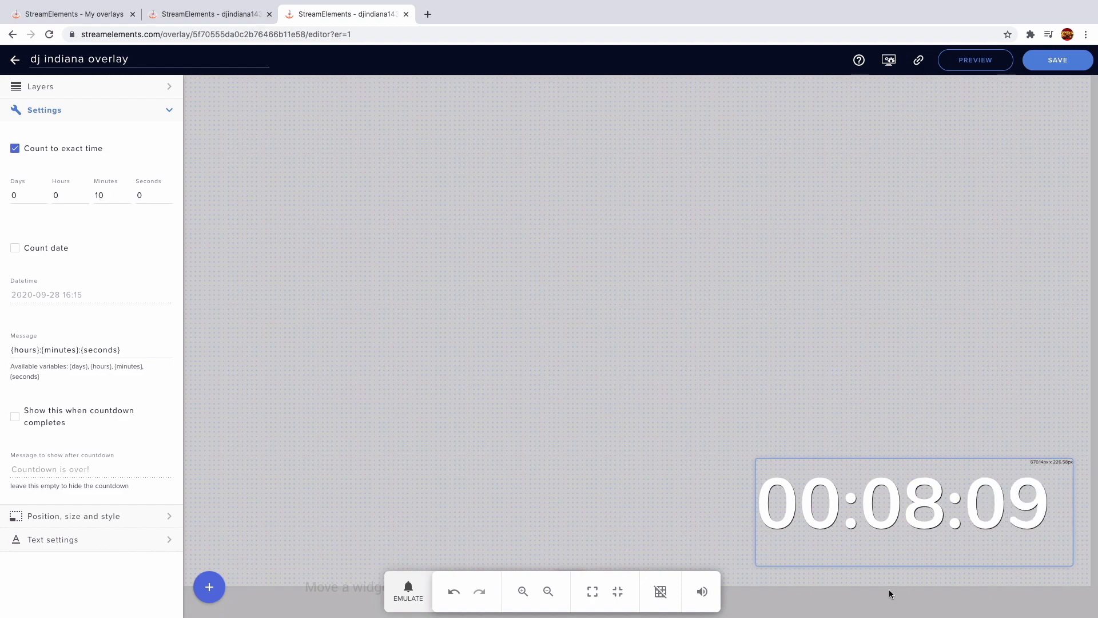
{"action": "left_click", "coordinate": [99, 194]}
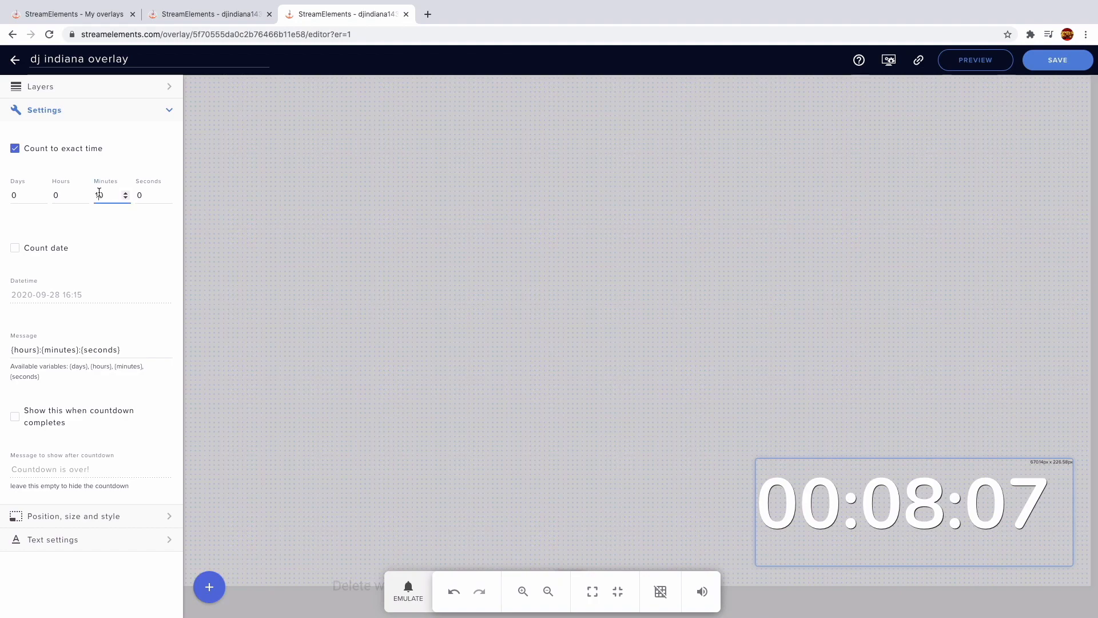
{"action": "double_click", "coordinate": [99, 194]}
{"action": "type", "text": "3"}
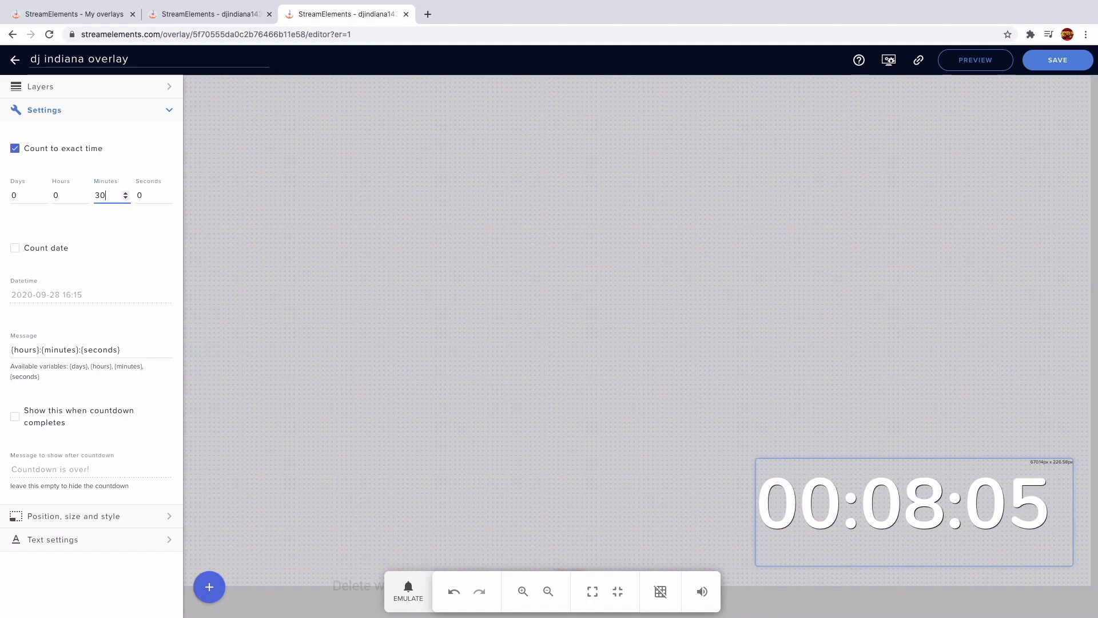
{"action": "type", "text": "0"}
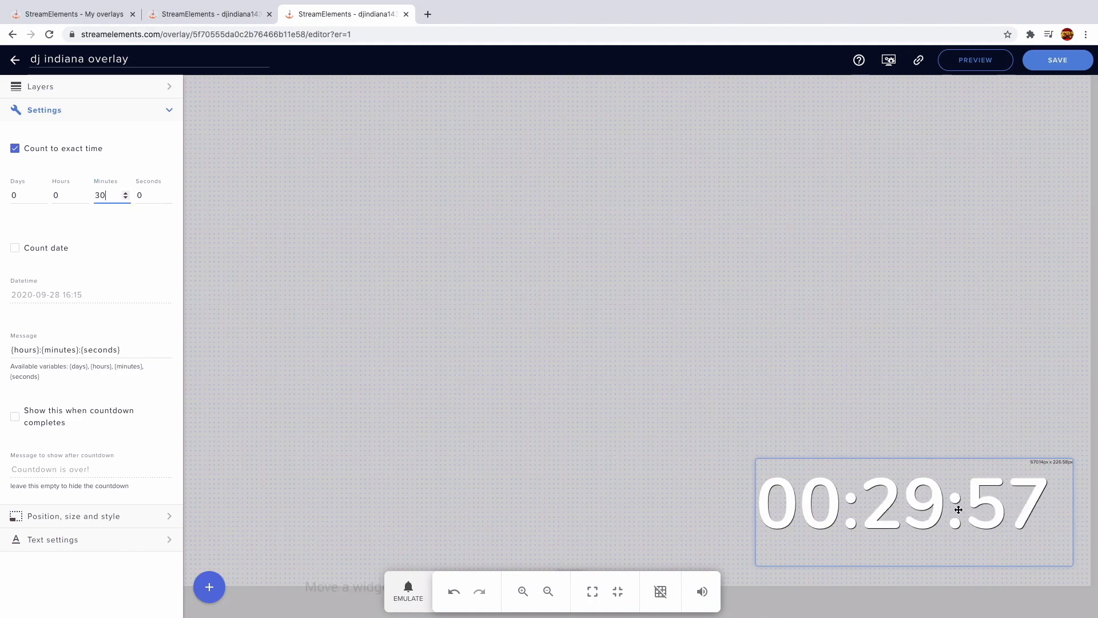
{"action": "key", "text": "ctrl+Up"}
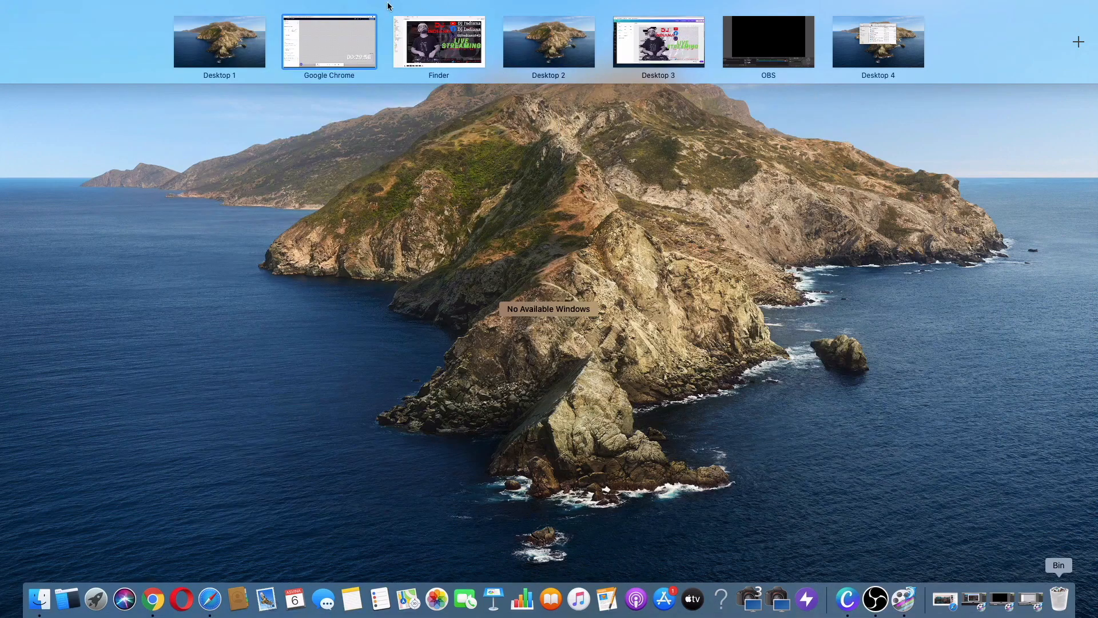
{"action": "left_click", "coordinate": [312, 35]}
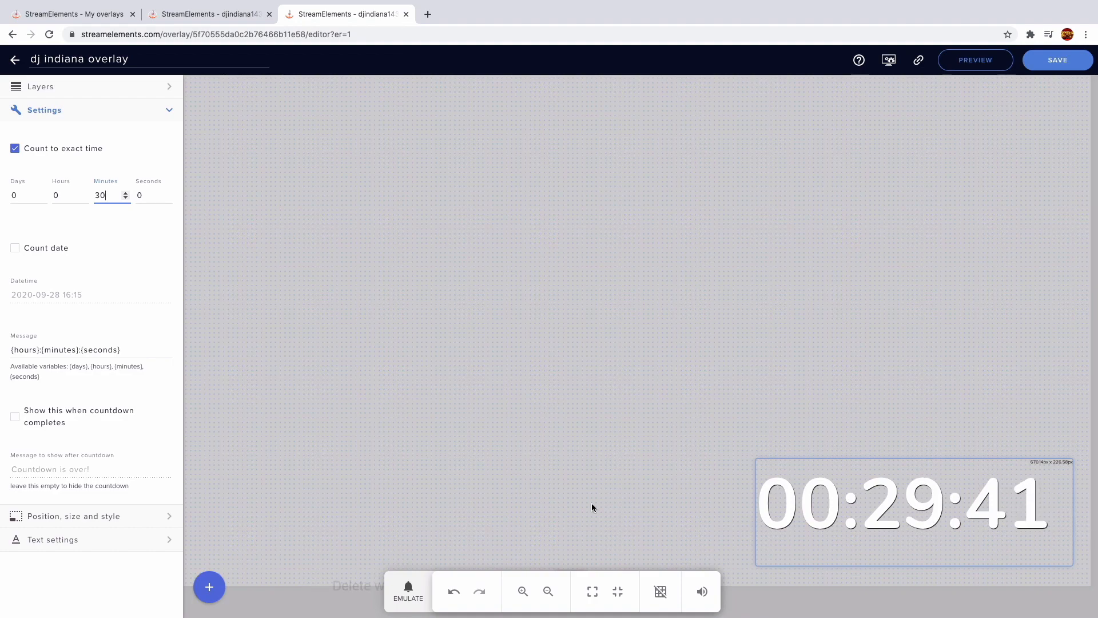
- Center the countdown widget, and move it to the lower-right corner of the overlay, at about 843 px top and 1237 px left
{"action": "left_click", "coordinate": [89, 519]}
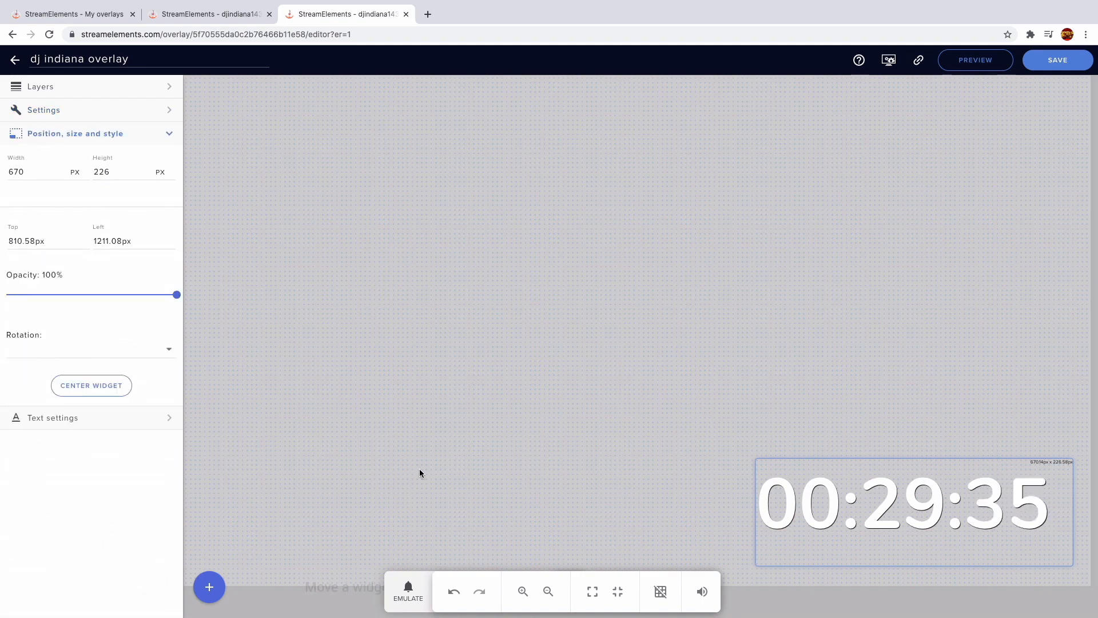
{"action": "left_click", "coordinate": [106, 391]}
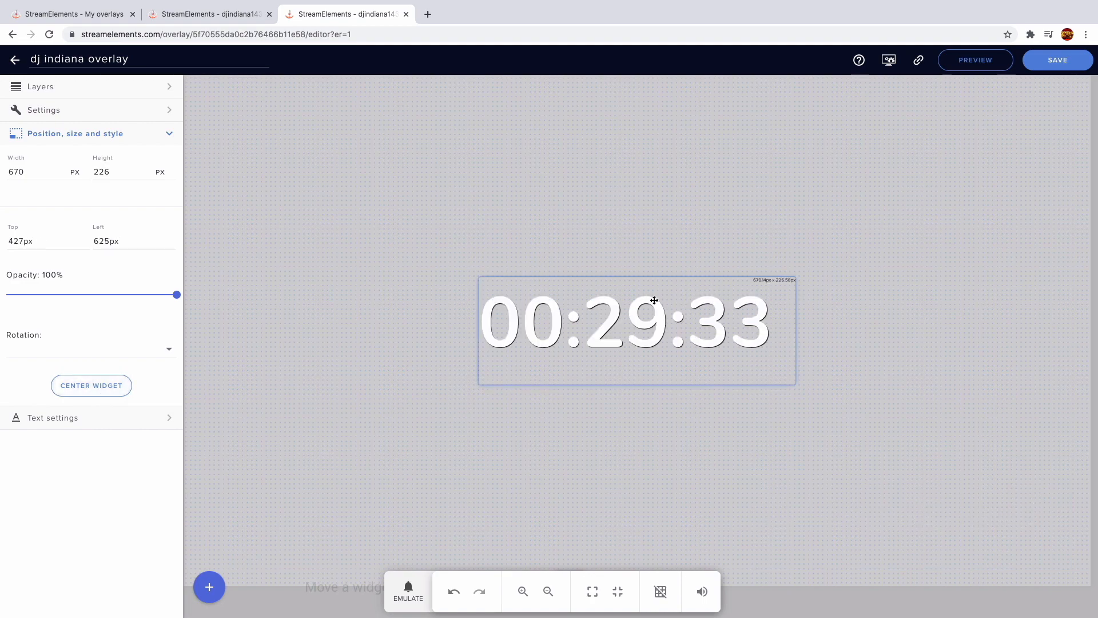
{"action": "left_click_drag", "start_coordinate": [668, 337], "coordinate": [922, 506]}
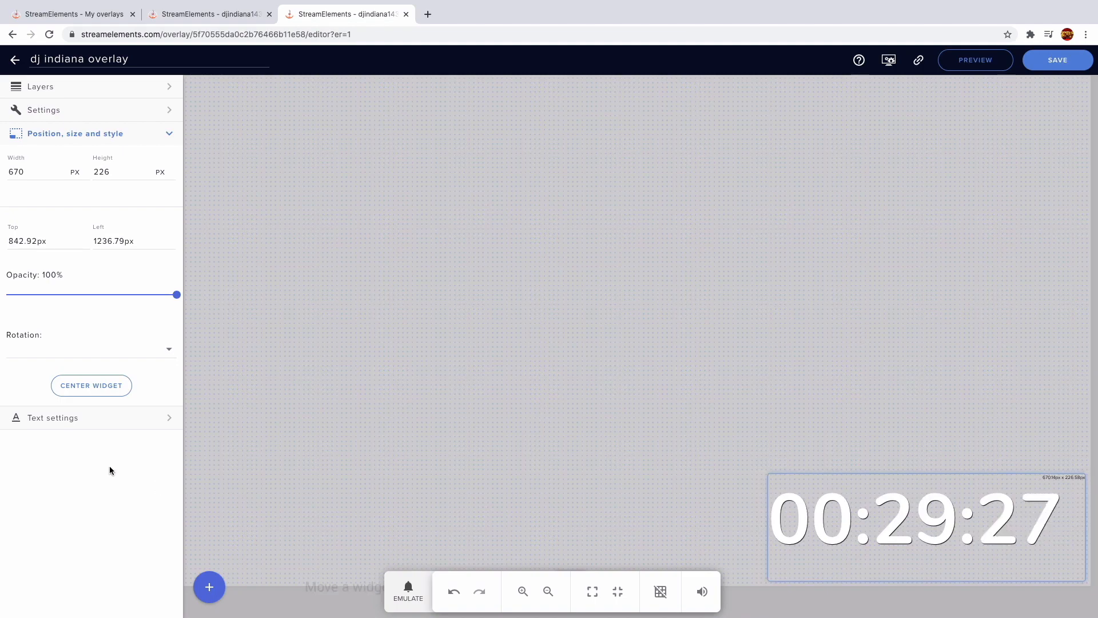
- Make the countdown text italic and toggle its bold style off and on again
{"action": "left_click", "coordinate": [79, 426]}
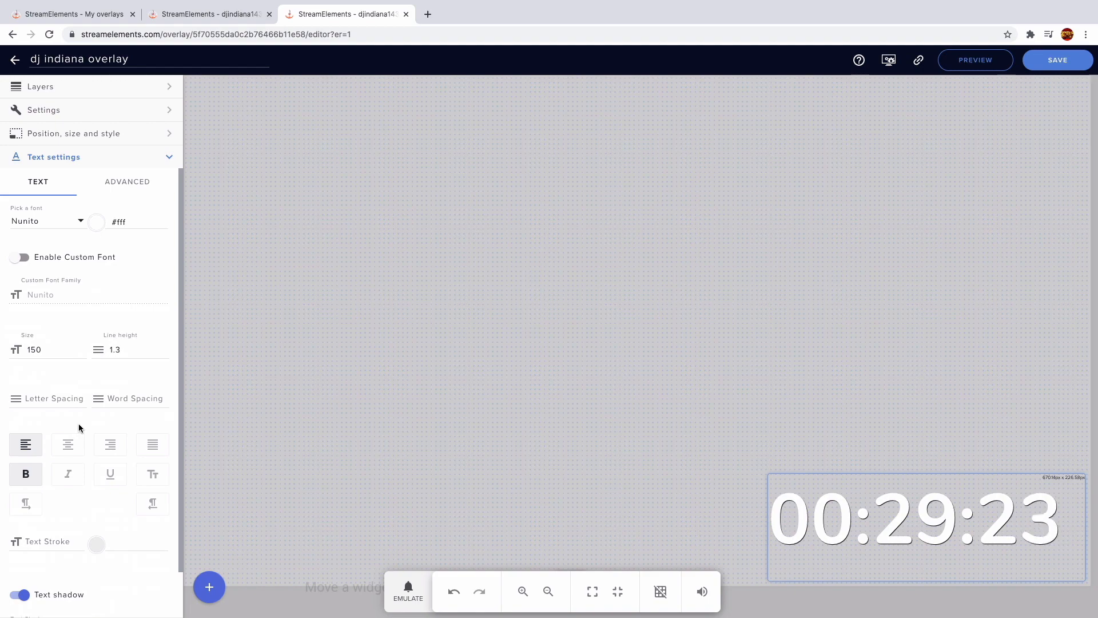
{"action": "left_click", "coordinate": [68, 476]}
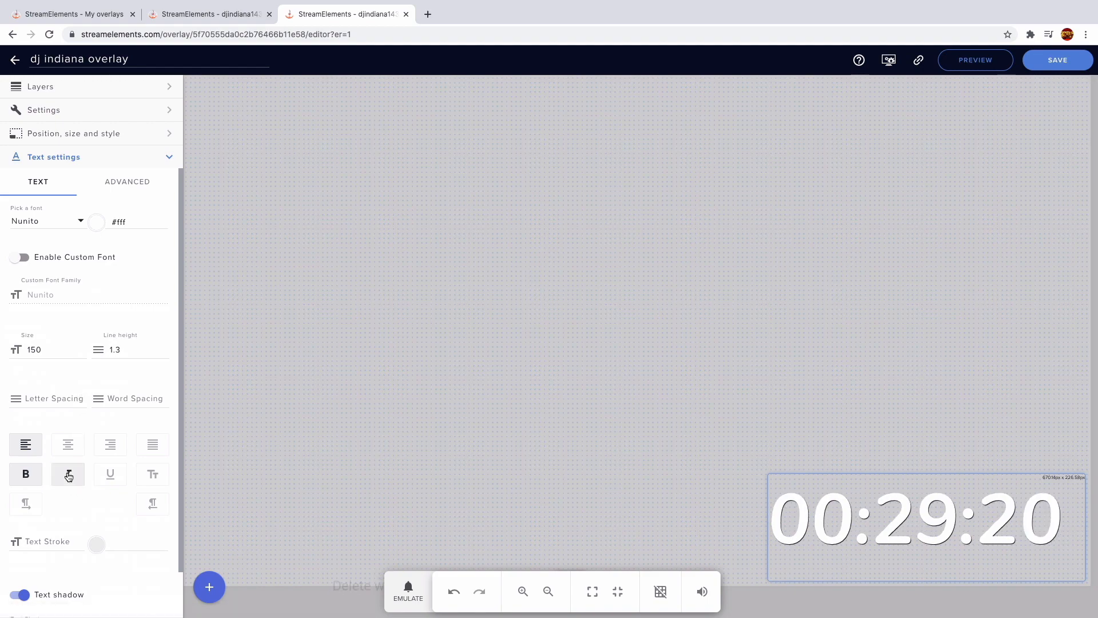
{"action": "left_click", "coordinate": [20, 481]}
{"action": "left_click", "coordinate": [21, 480]}
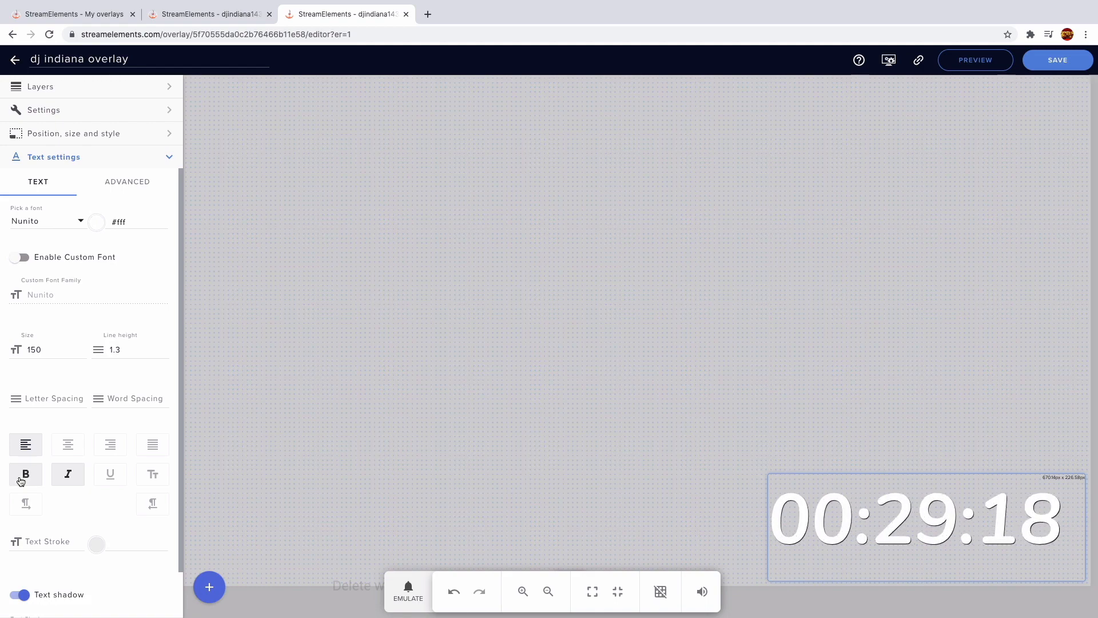
- Turn off the italic style of the countdown text and save the overlay
{"action": "left_click", "coordinate": [65, 478]}
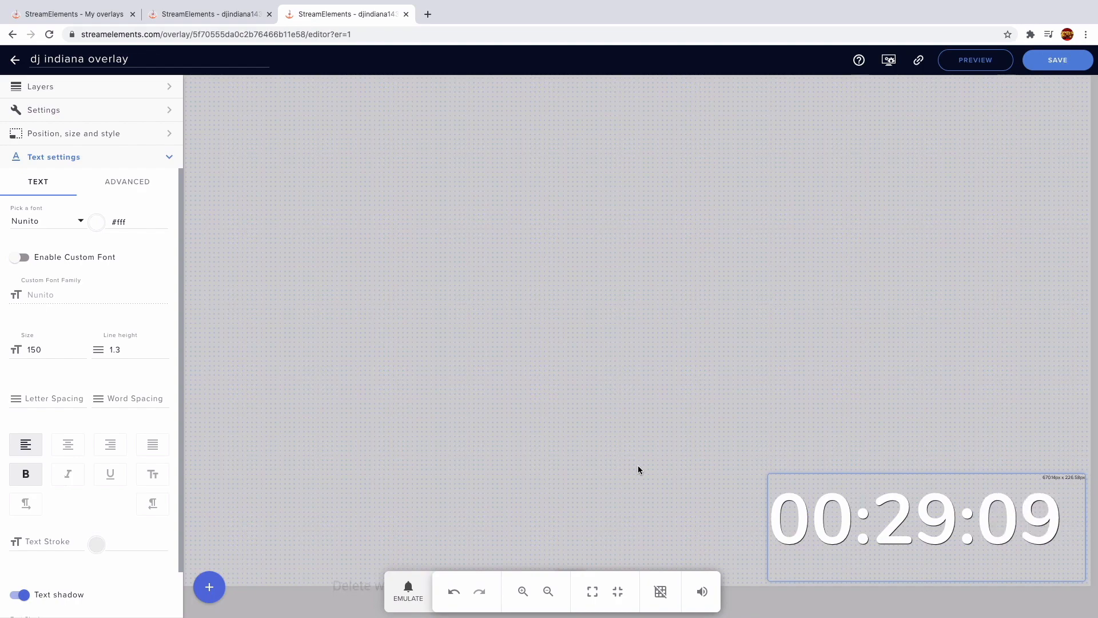
{"action": "left_click", "coordinate": [1056, 64]}
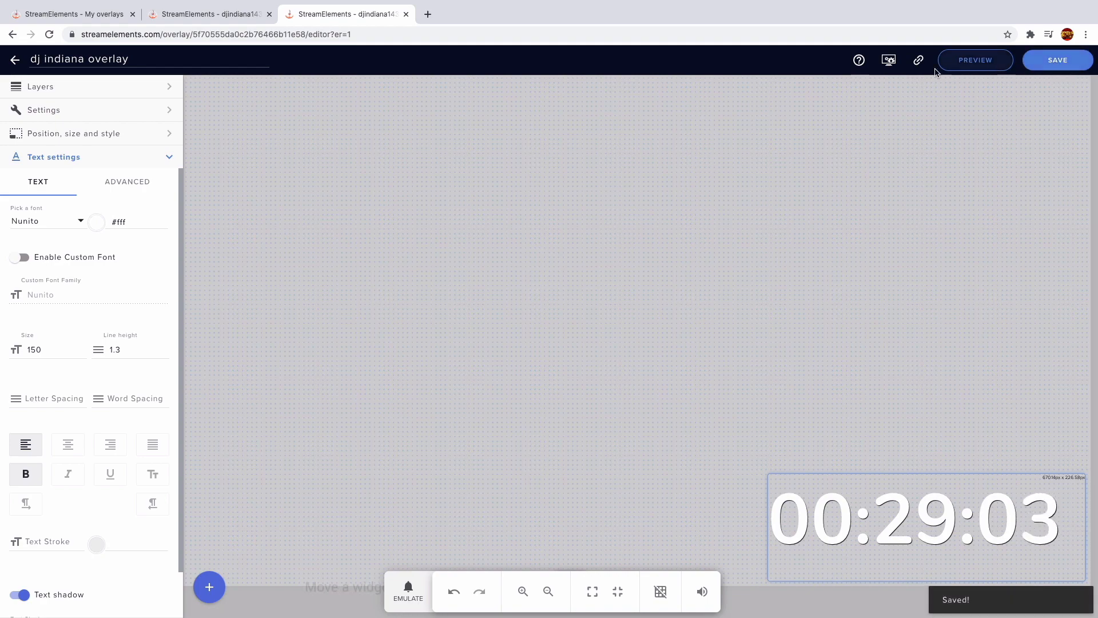
- Copy the overlay's export link to the clipboard and close the launch dialog
{"action": "left_click", "coordinate": [918, 61]}
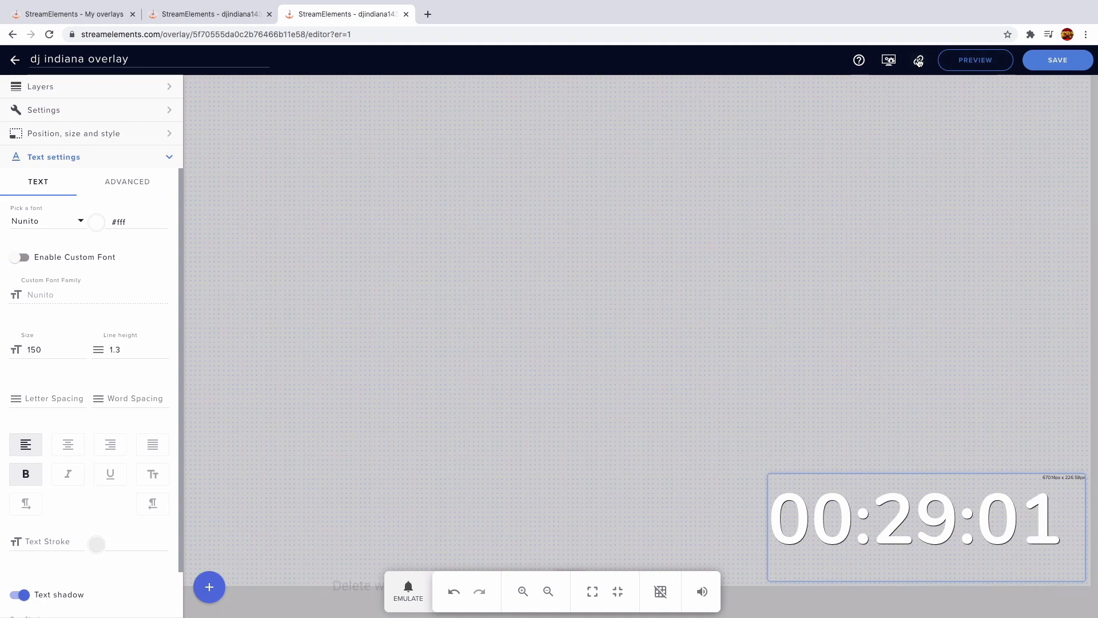
{"action": "left_click", "coordinate": [987, 59]}
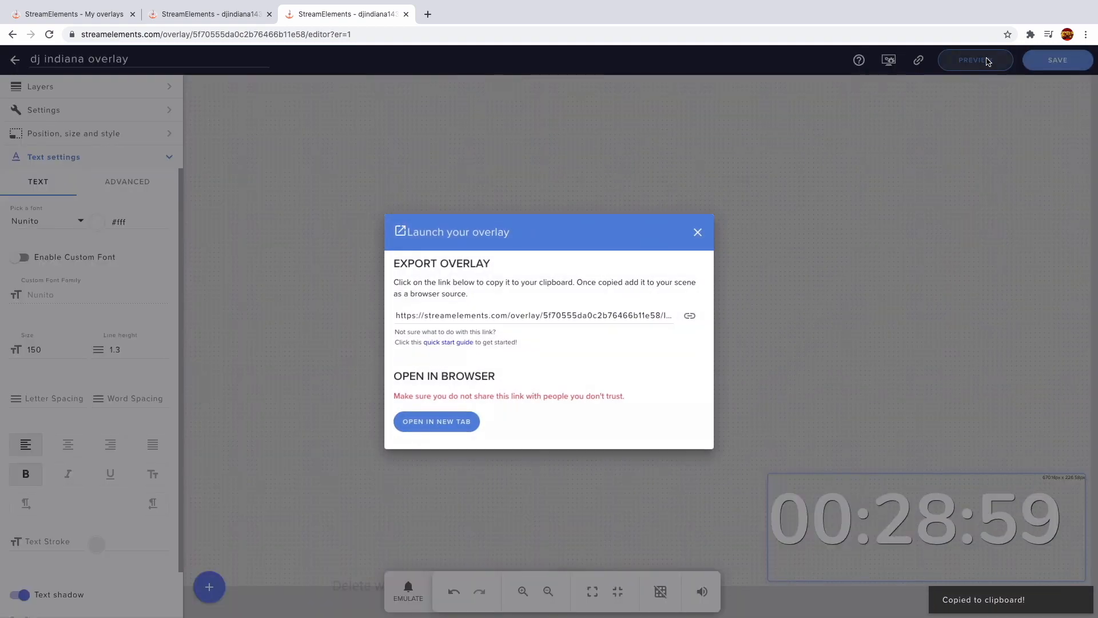
{"action": "left_click", "coordinate": [689, 316]}
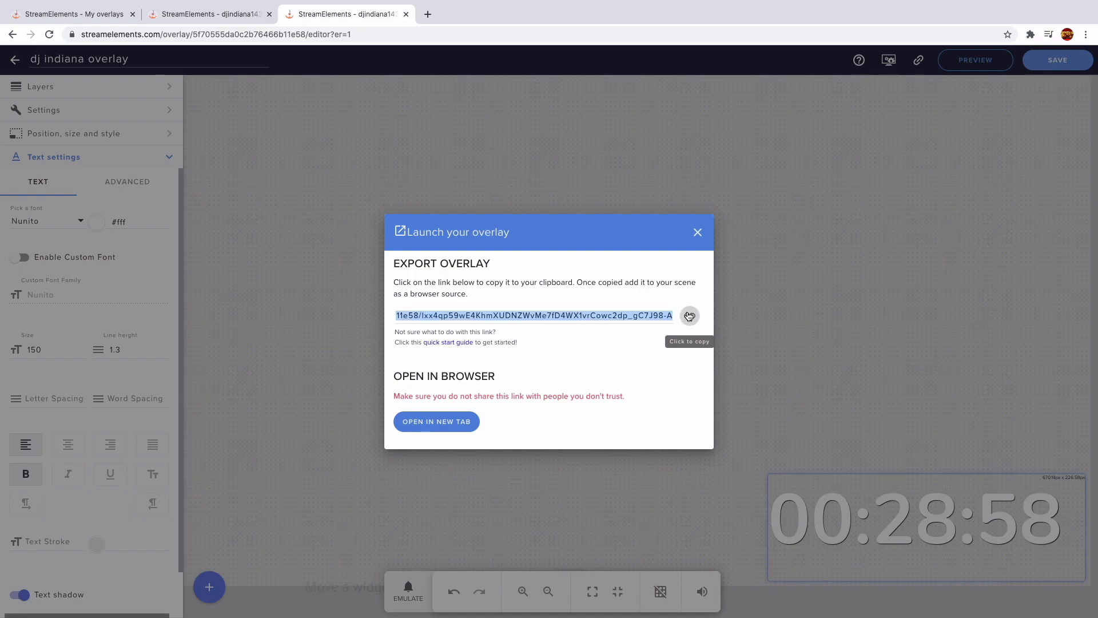
{"action": "left_click", "coordinate": [755, 266]}
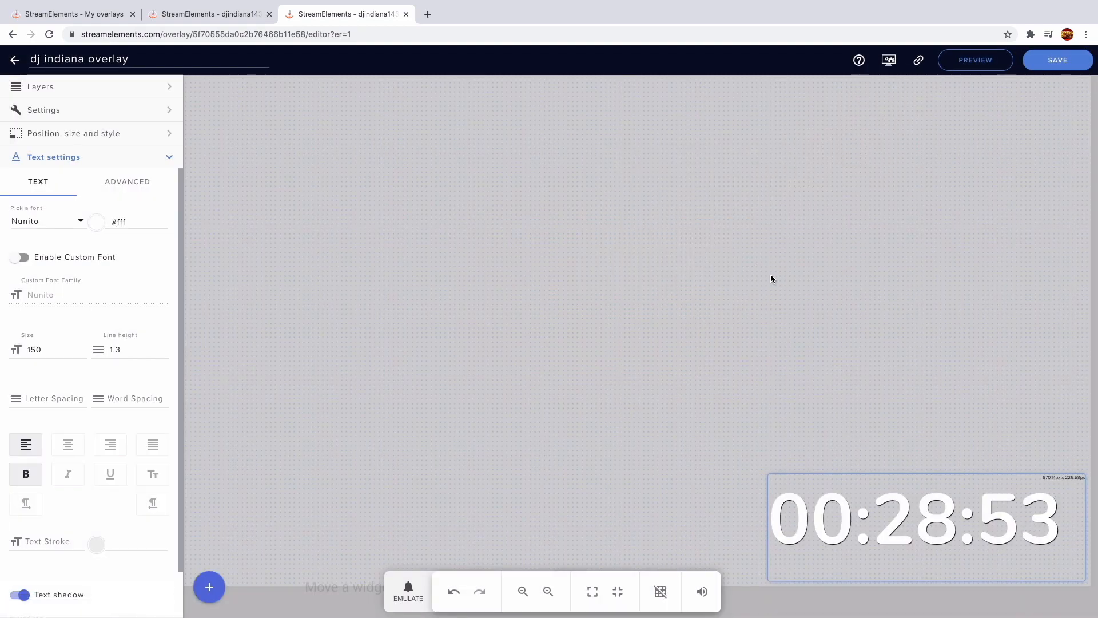
- Switch to OBS, view the existing countdown scene, and select Scene 2
{"action": "key", "text": "ctrl+Up"}
{"action": "left_click", "coordinate": [751, 35]}
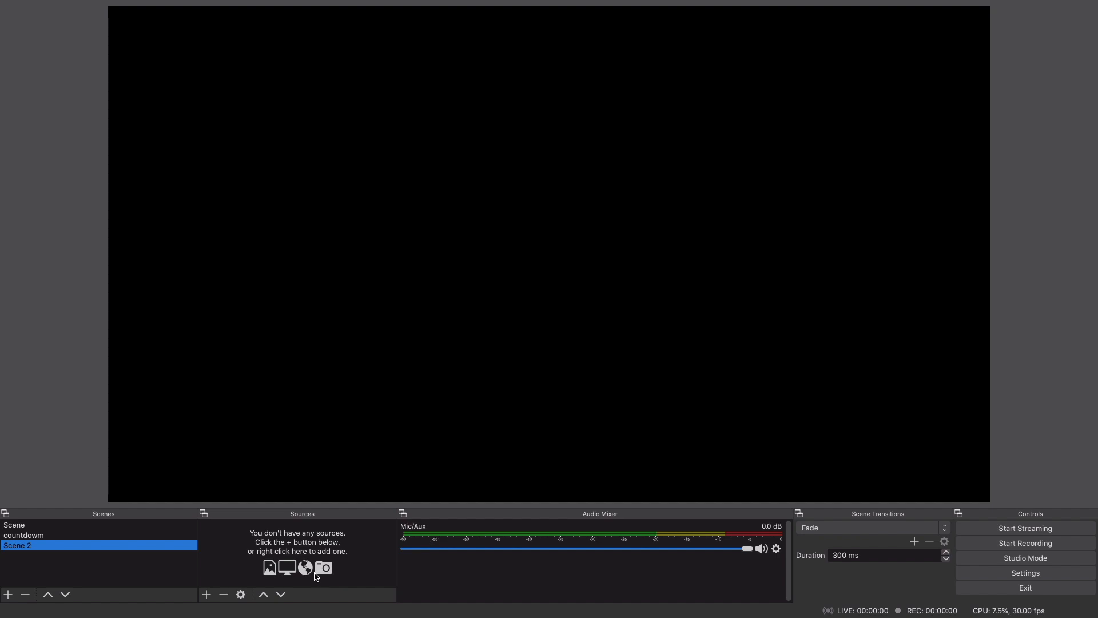
{"action": "left_click", "coordinate": [166, 535]}
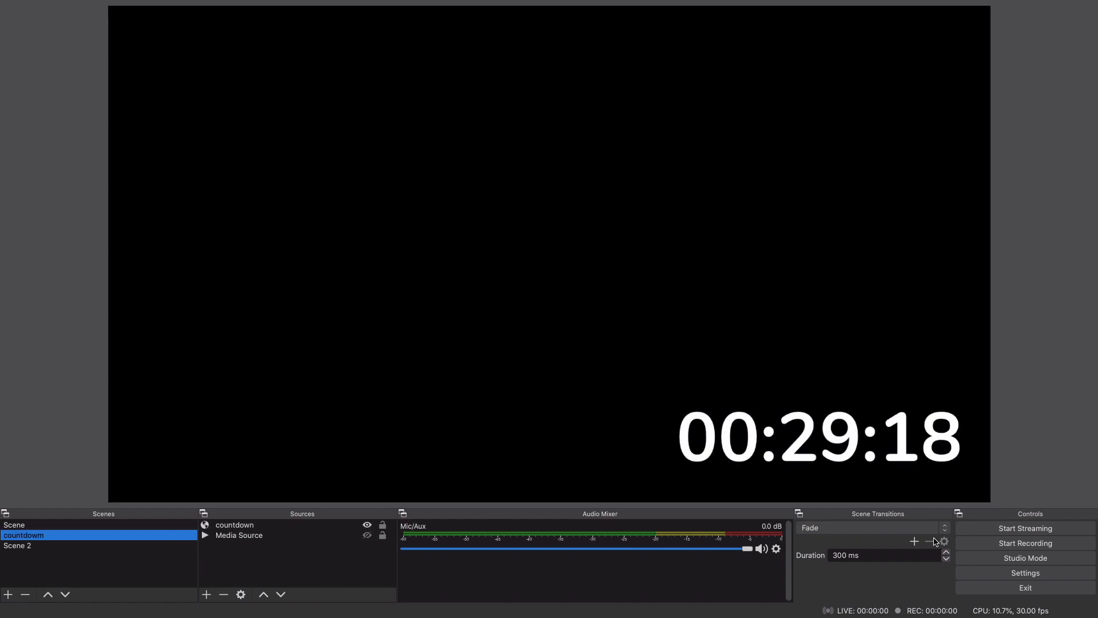
{"action": "left_click", "coordinate": [45, 547]}
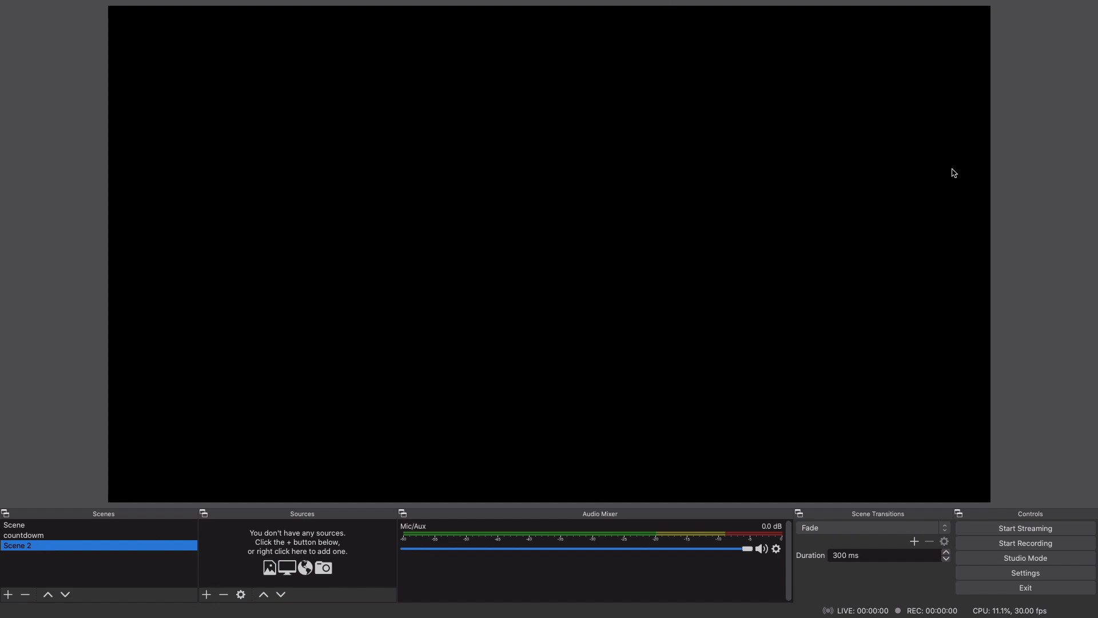
- Add a new Media Source to Scene 2 that loops the local file DJ Indiana.mp4 from Downloads
{"action": "left_click", "coordinate": [206, 594]}
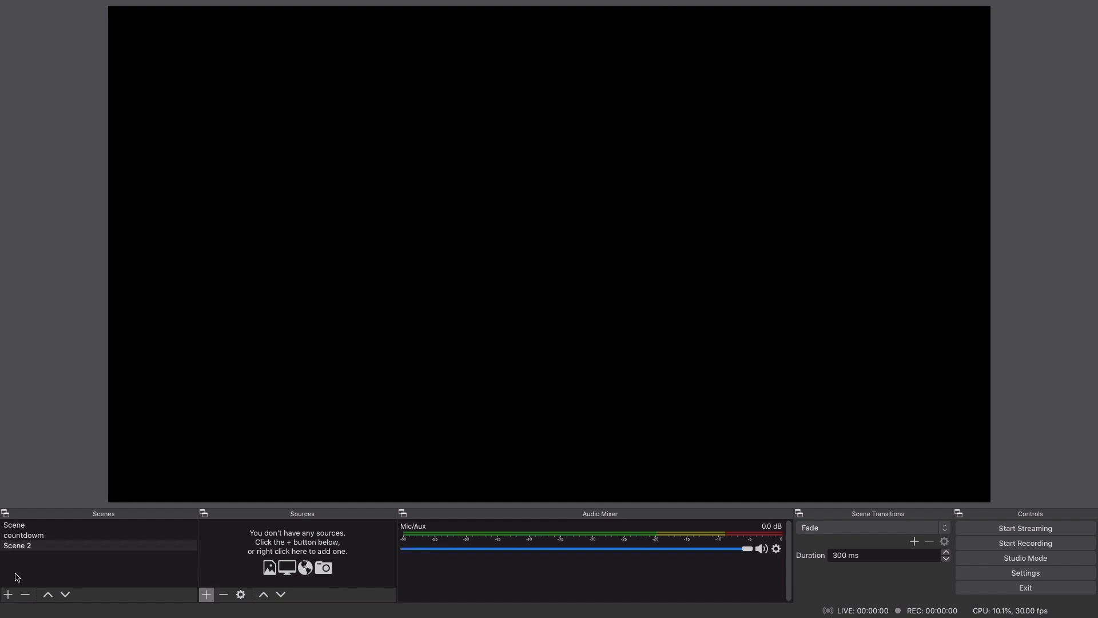
{"action": "left_click", "coordinate": [210, 598]}
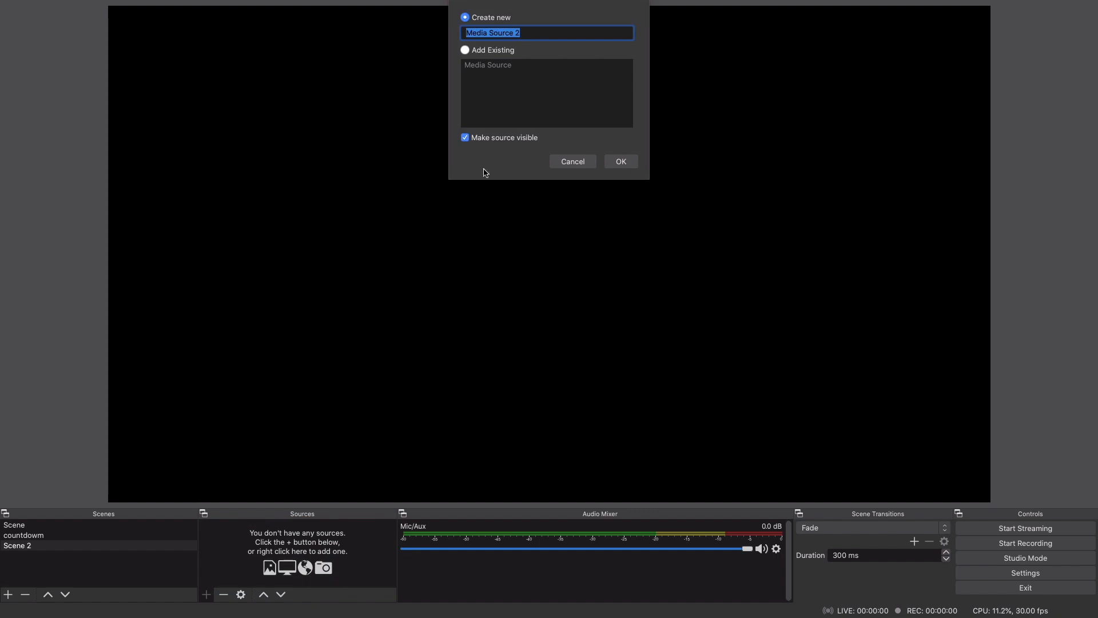
{"action": "left_click", "coordinate": [611, 167]}
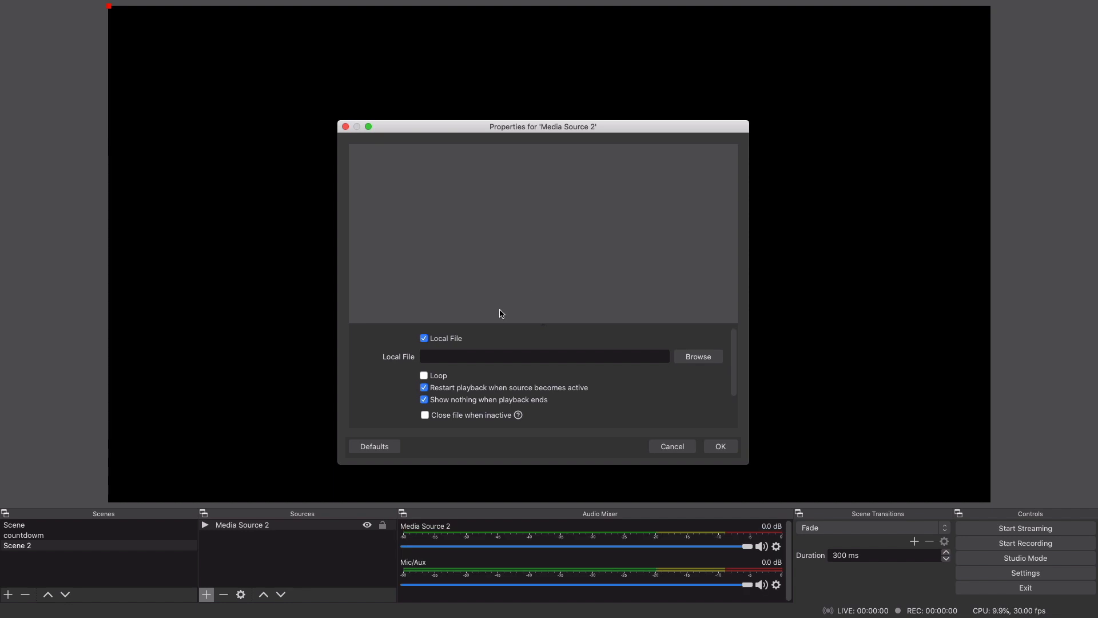
{"action": "left_click", "coordinate": [697, 359]}
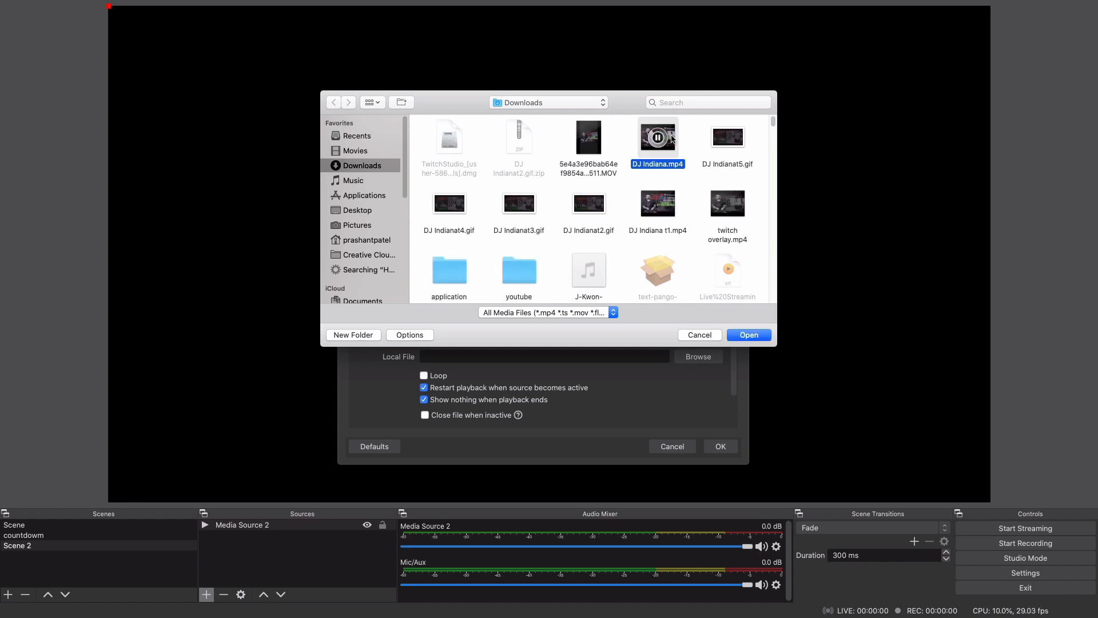
{"action": "left_click", "coordinate": [756, 335]}
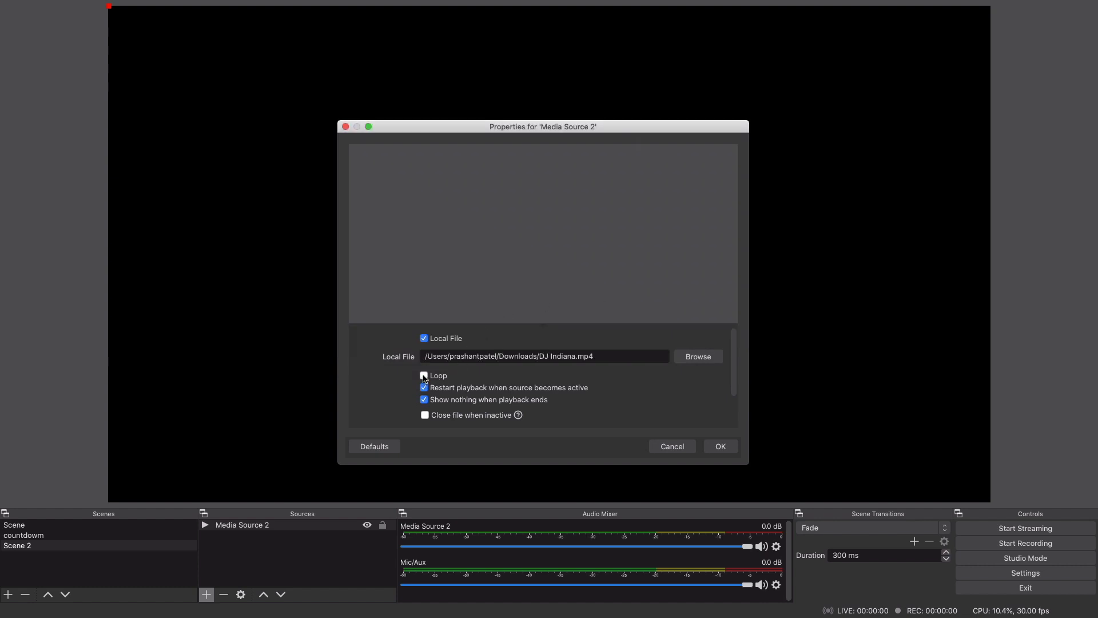
{"action": "left_click", "coordinate": [721, 447]}
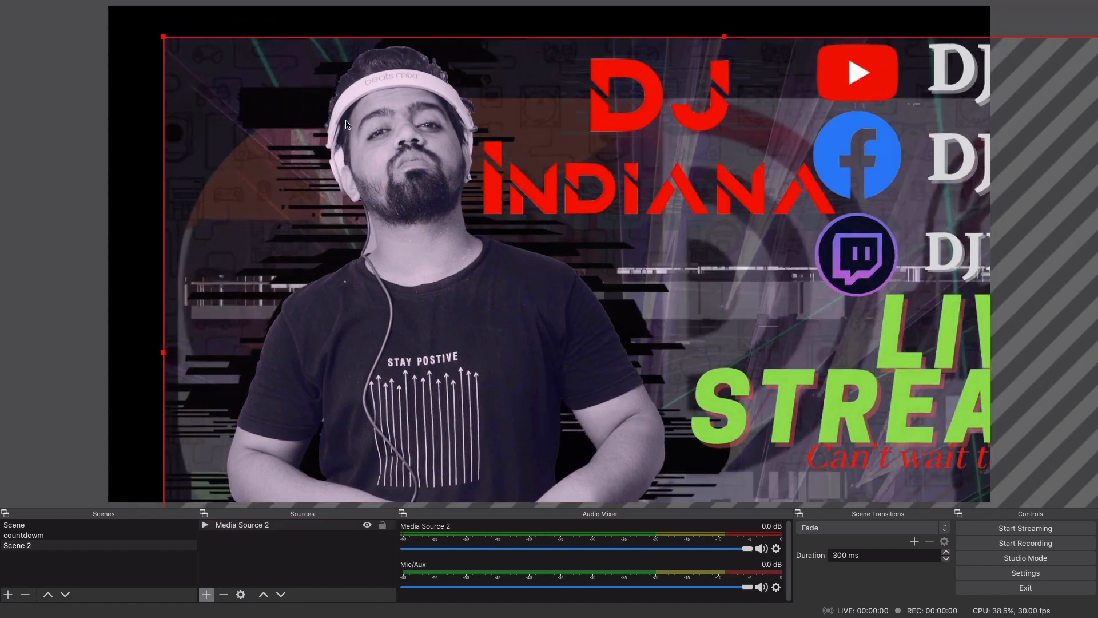
- Align the DJ Indiana video with the canvas's upper-left corner and scale it to fill the whole canvas
{"action": "left_click_drag", "start_coordinate": [346, 123], "coordinate": [816, 326]}
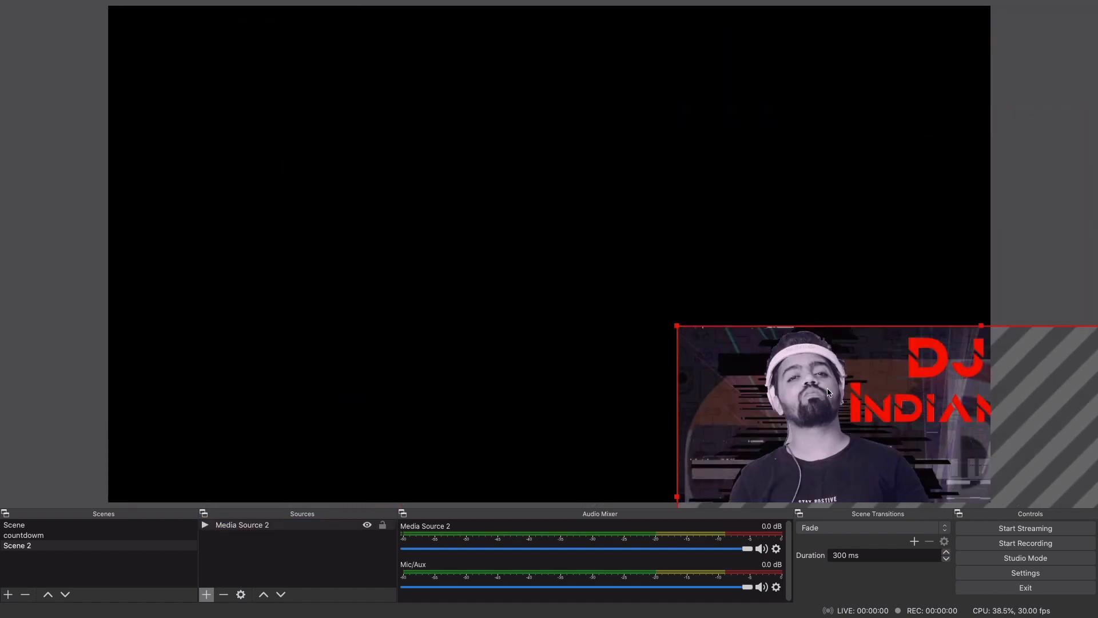
{"action": "left_click_drag", "start_coordinate": [826, 389], "coordinate": [259, 74]}
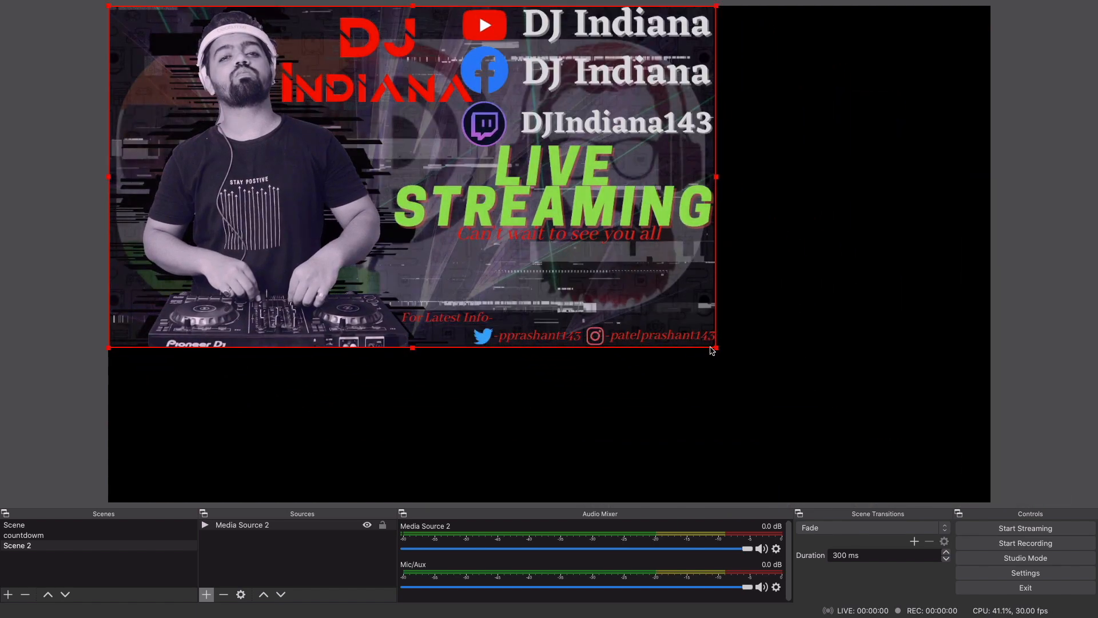
{"action": "left_click_drag", "start_coordinate": [715, 350], "coordinate": [988, 474]}
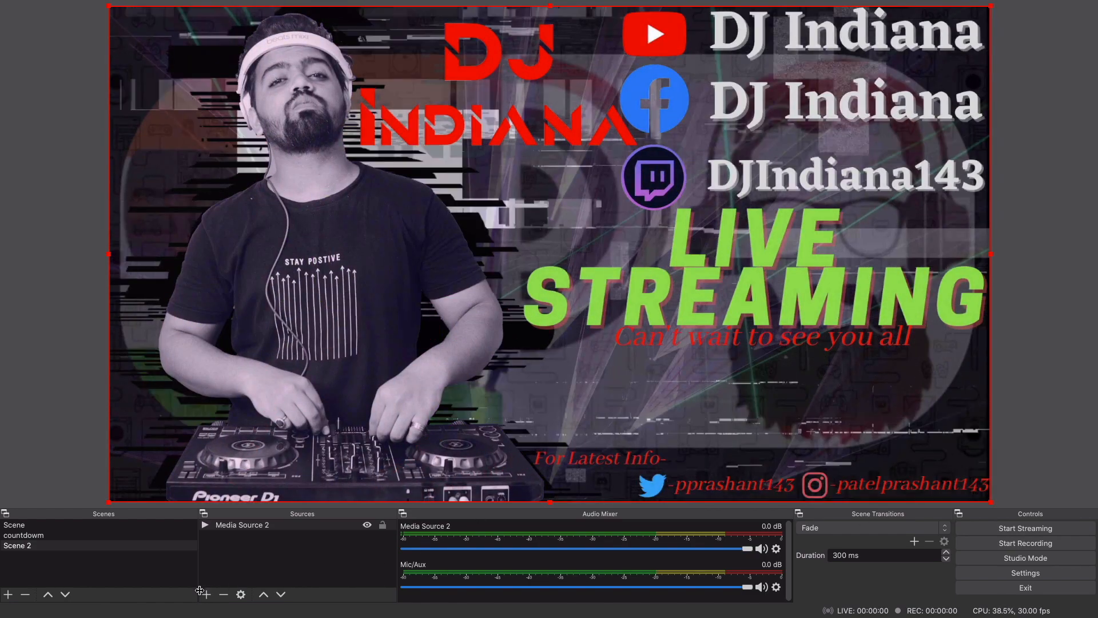
- Add a new Browser source to Scene 2 using the copied private overlay URL, with a width of 1920 and a height of 1080
{"action": "left_click", "coordinate": [205, 595]}
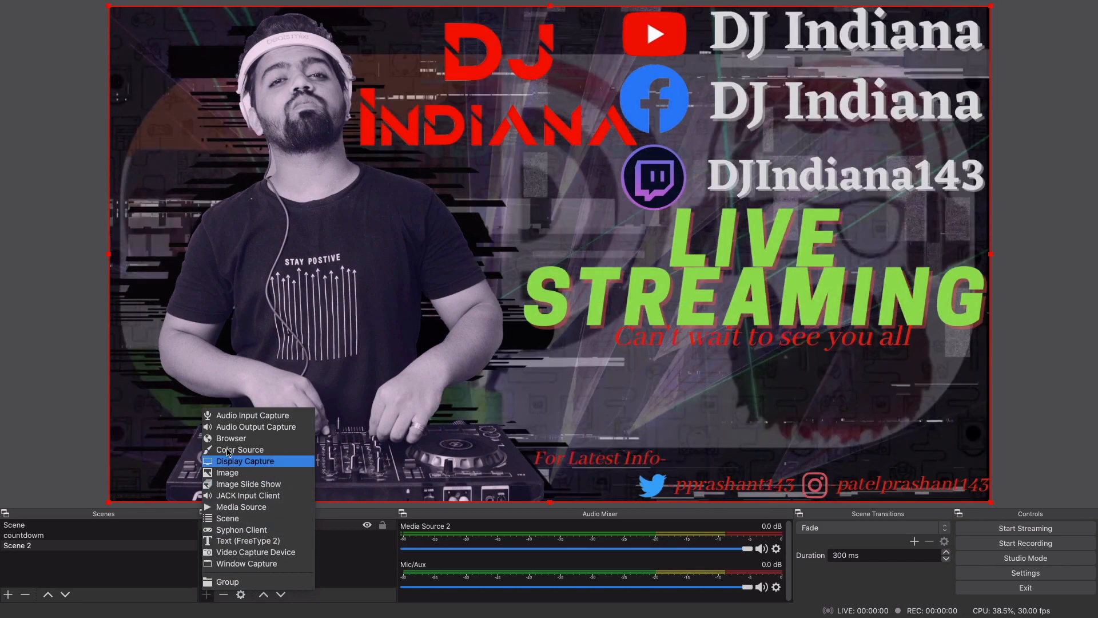
{"action": "left_click", "coordinate": [230, 439]}
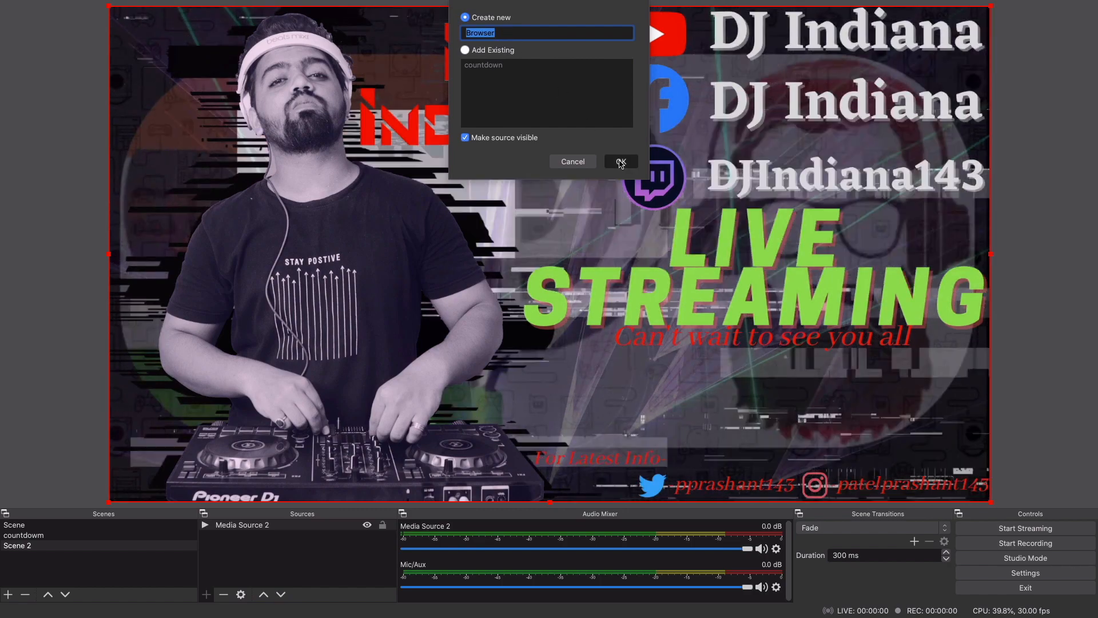
{"action": "left_click", "coordinate": [621, 163]}
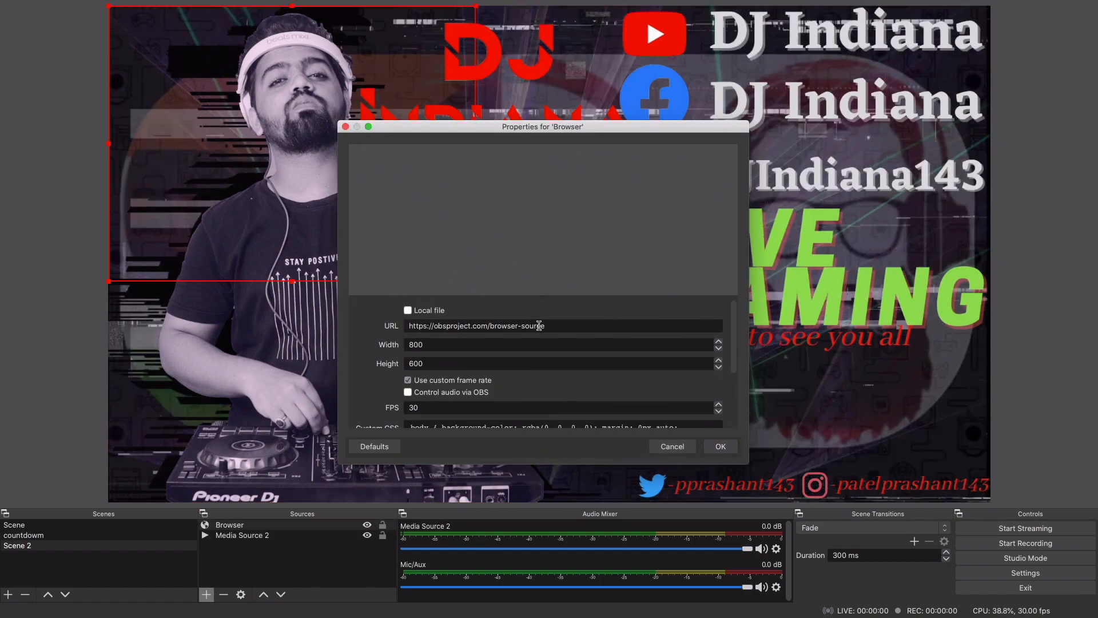
{"action": "double_click", "coordinate": [540, 325]}
{"action": "triple_click", "coordinate": [540, 325]}
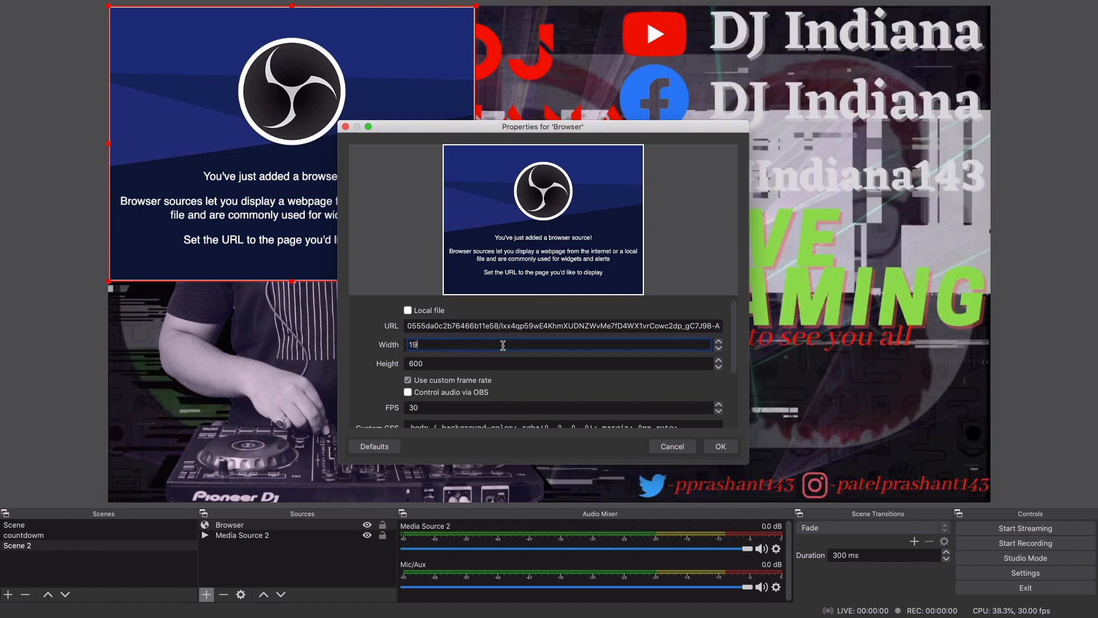
{"action": "key", "text": "BackSpace"}
{"action": "type", "text": "20"}
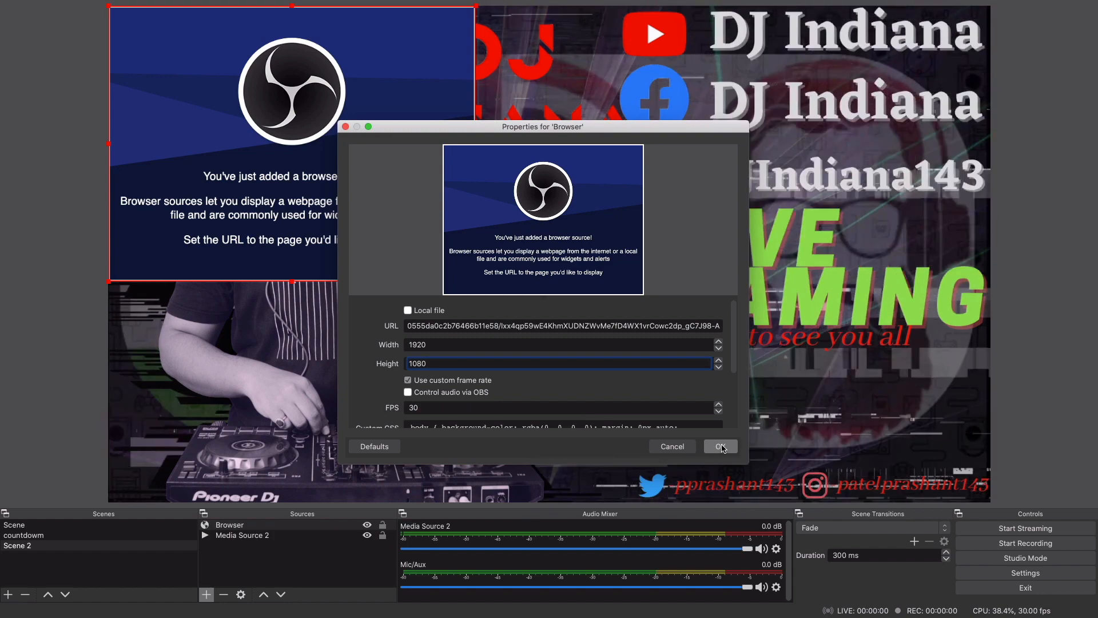
{"action": "left_click", "coordinate": [720, 446]}
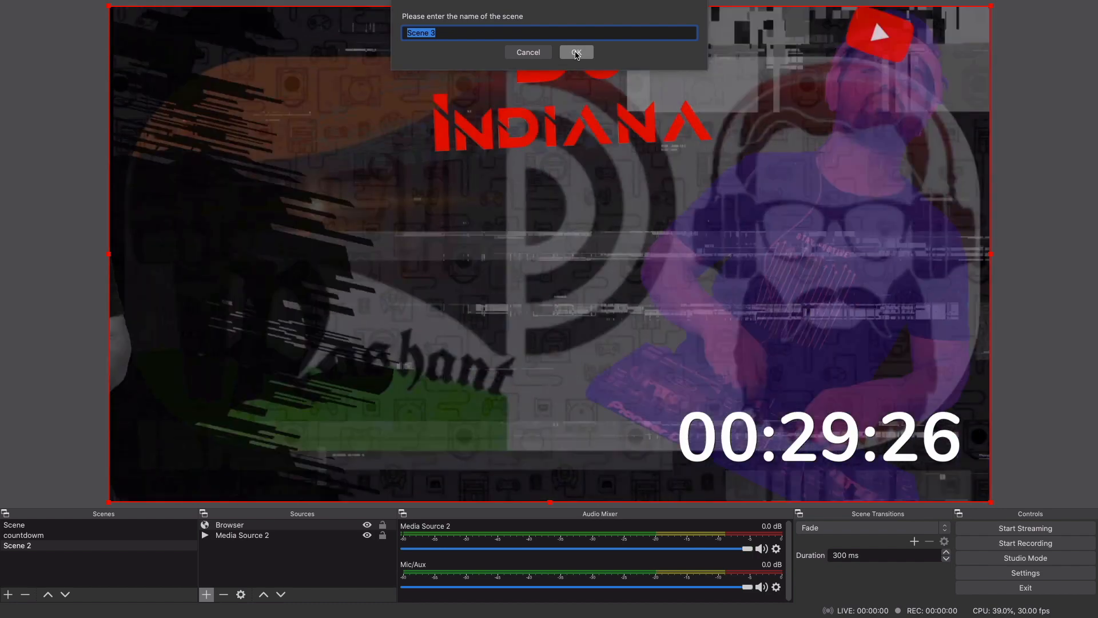
- Create a new scene with the default name Scene 3
{"action": "left_click", "coordinate": [577, 52]}
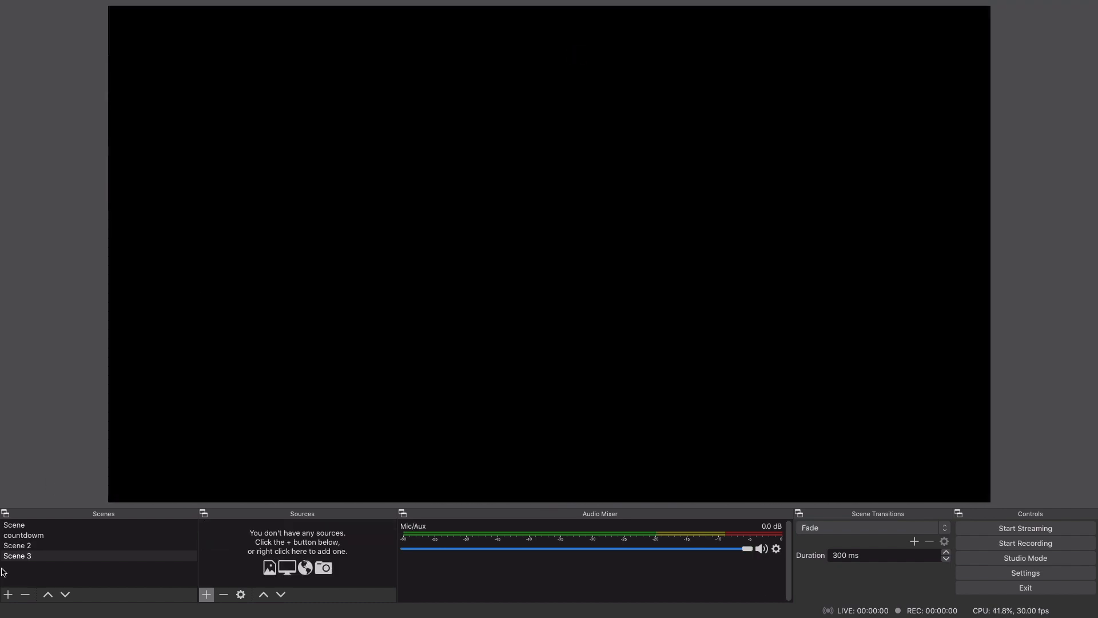
- Switch to the StreamElements overlay in Chrome that holds the video and countdown, and add a Video widget from the Static / Custom group
{"action": "key", "text": "ctrl+Up"}
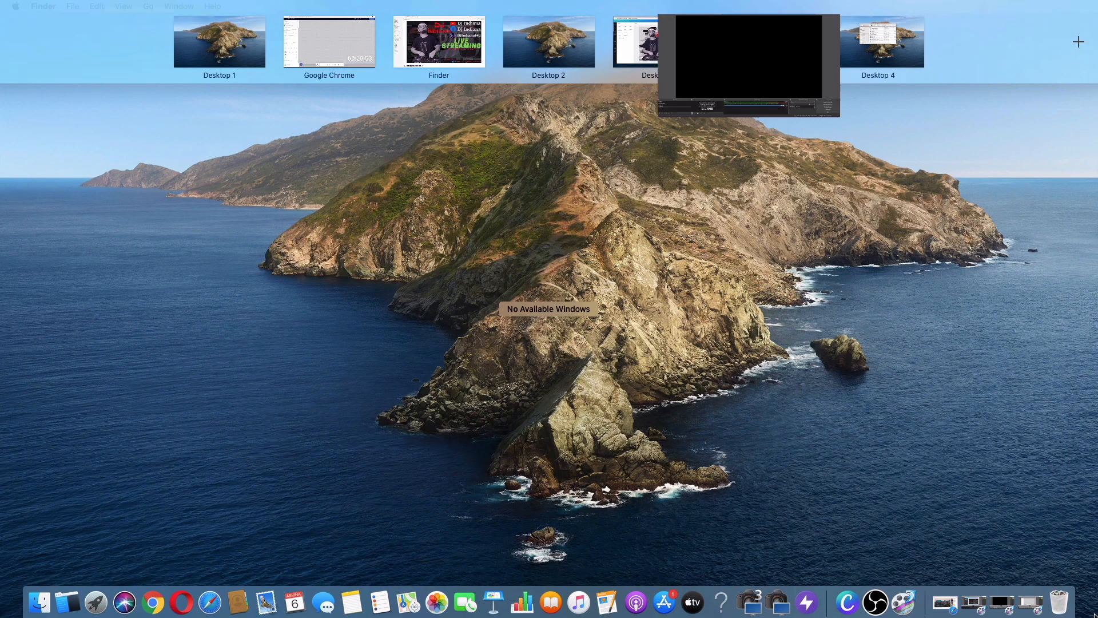
{"action": "left_click", "coordinate": [329, 46]}
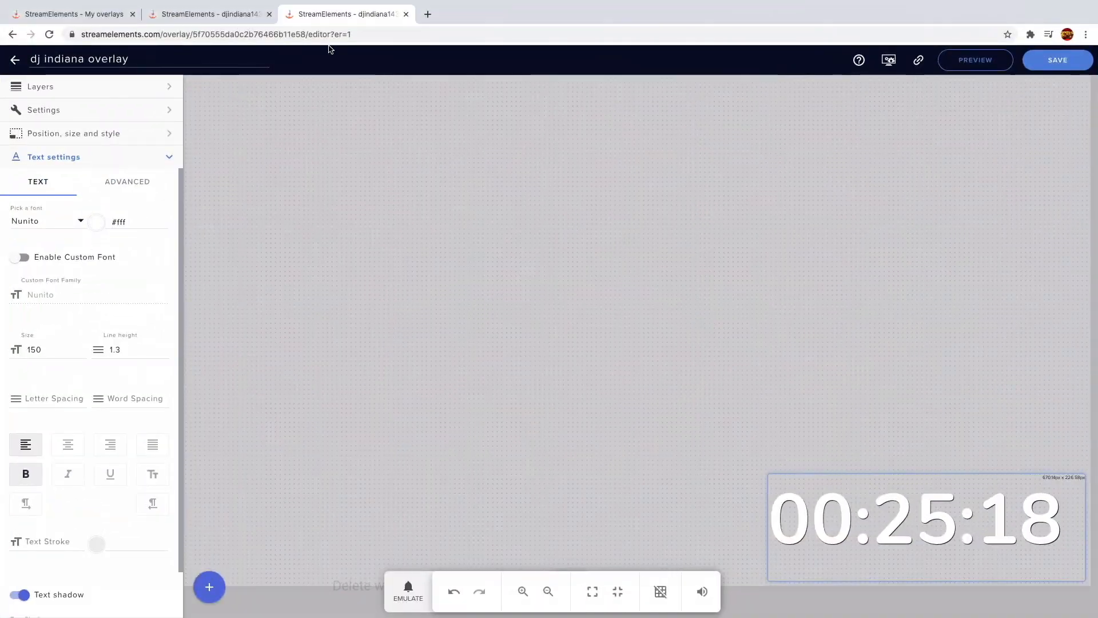
{"action": "left_click", "coordinate": [227, 17]}
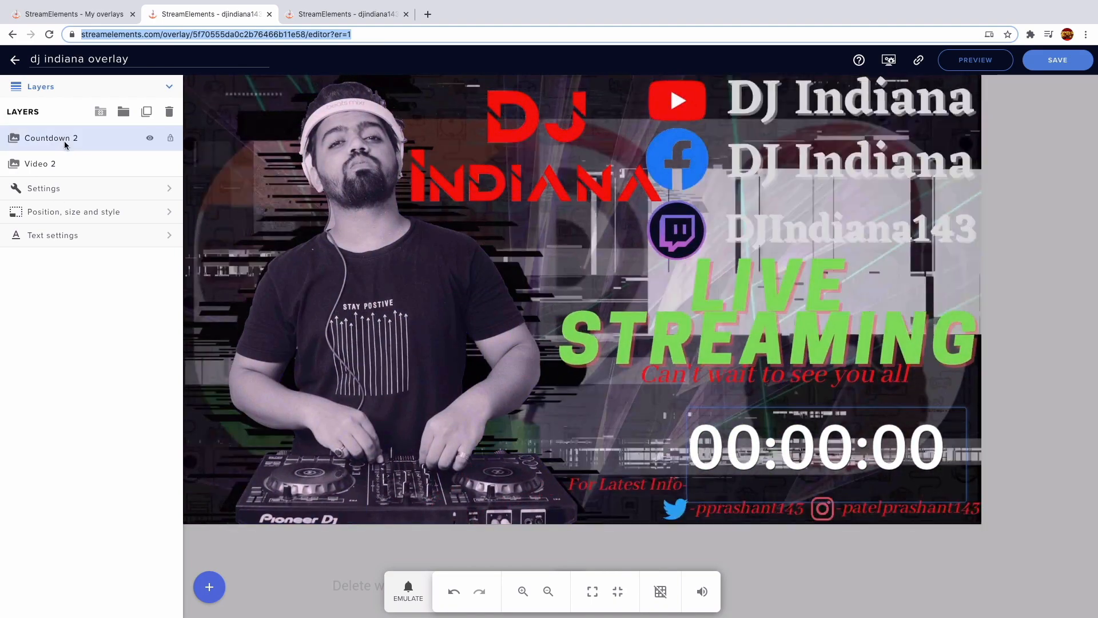
{"action": "left_click", "coordinate": [212, 596]}
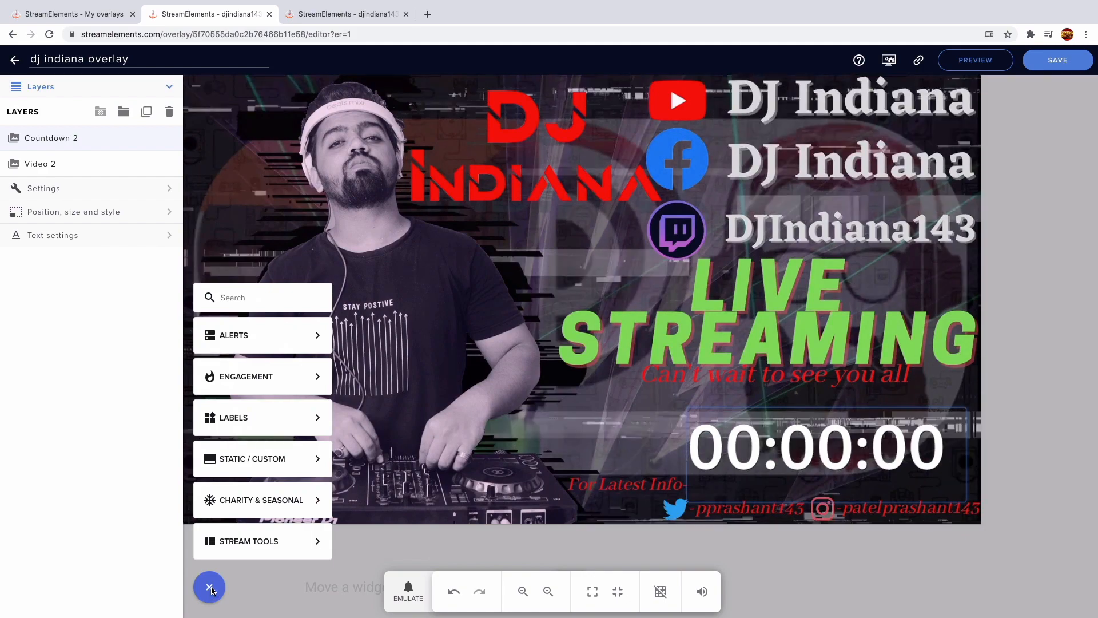
{"action": "mouse_move", "coordinate": [260, 473]}
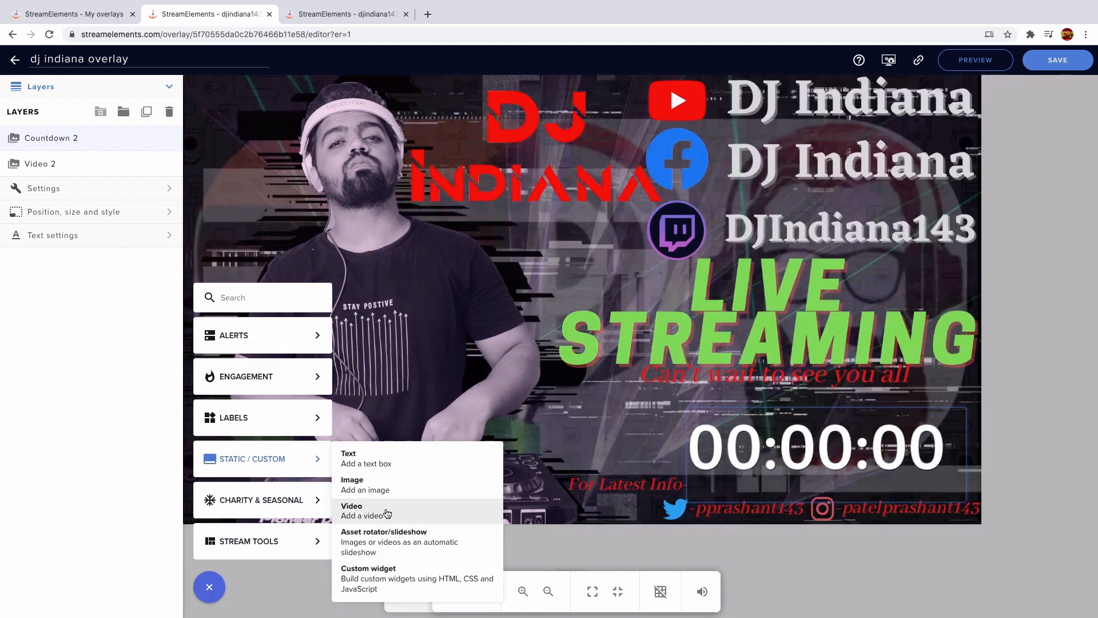
{"action": "left_click", "coordinate": [387, 513]}
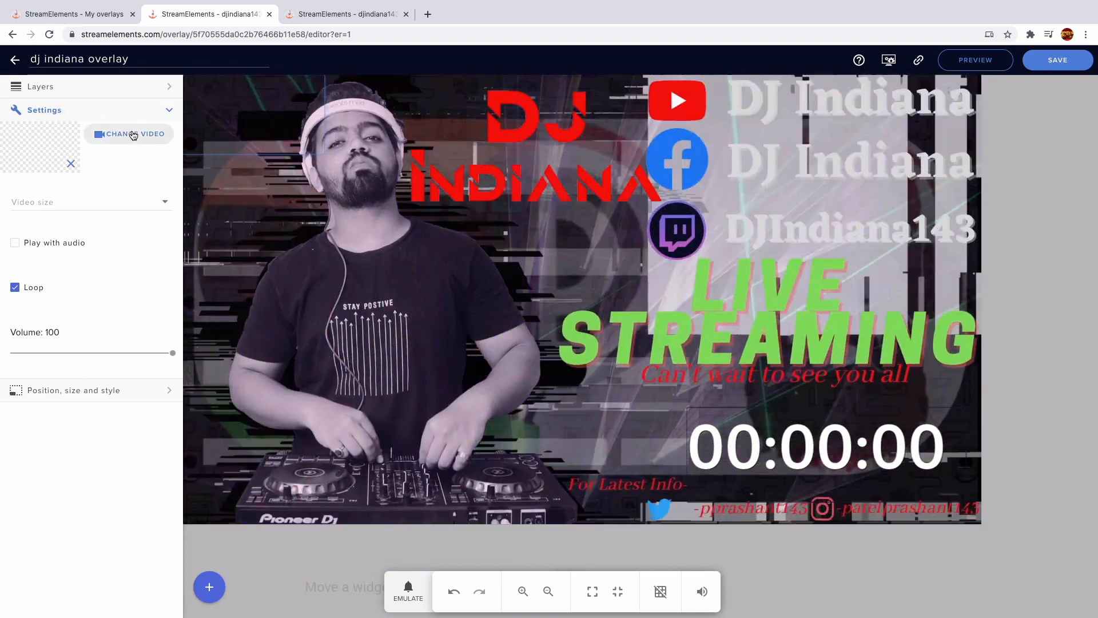
- Open the file library for the new video widget, and look at its upload page and the uploaded videos
{"action": "left_click", "coordinate": [132, 135]}
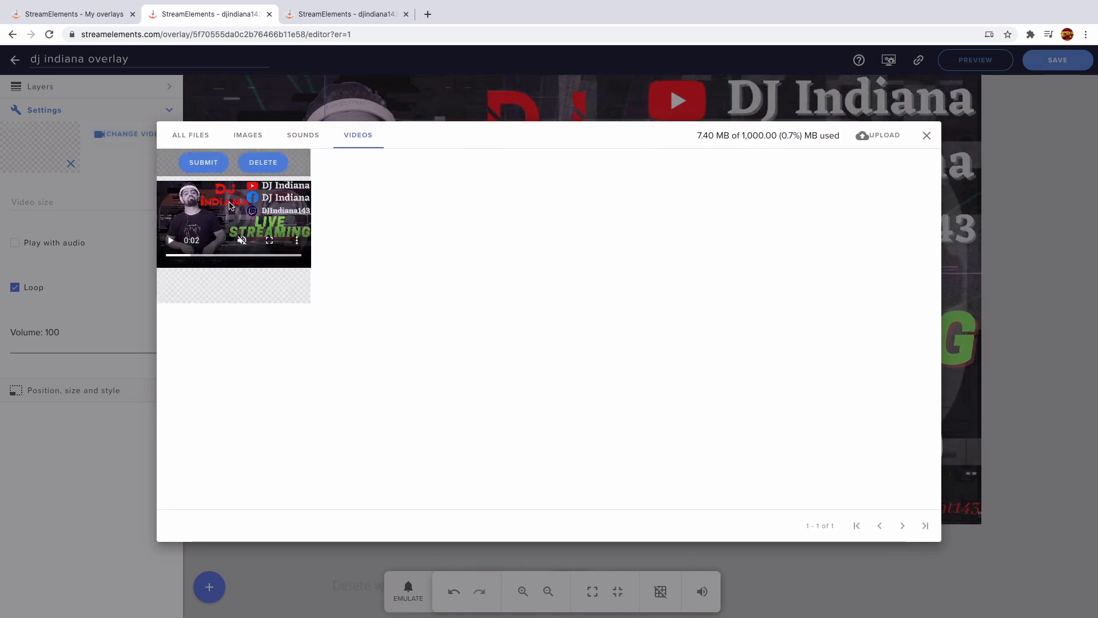
{"action": "left_click", "coordinate": [866, 136]}
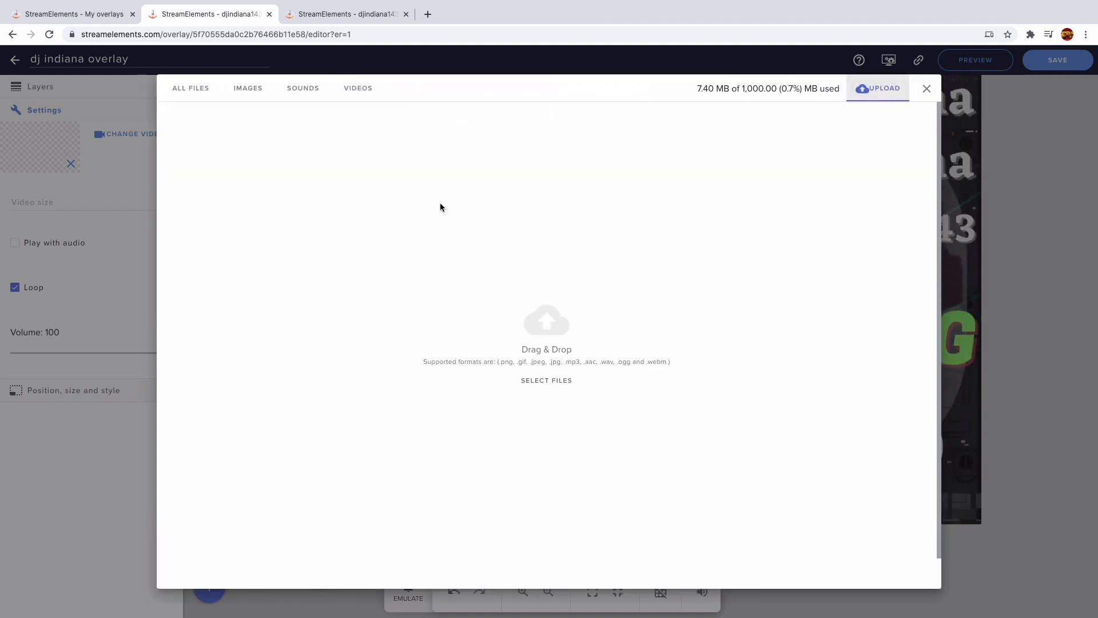
{"action": "left_click", "coordinate": [363, 89]}
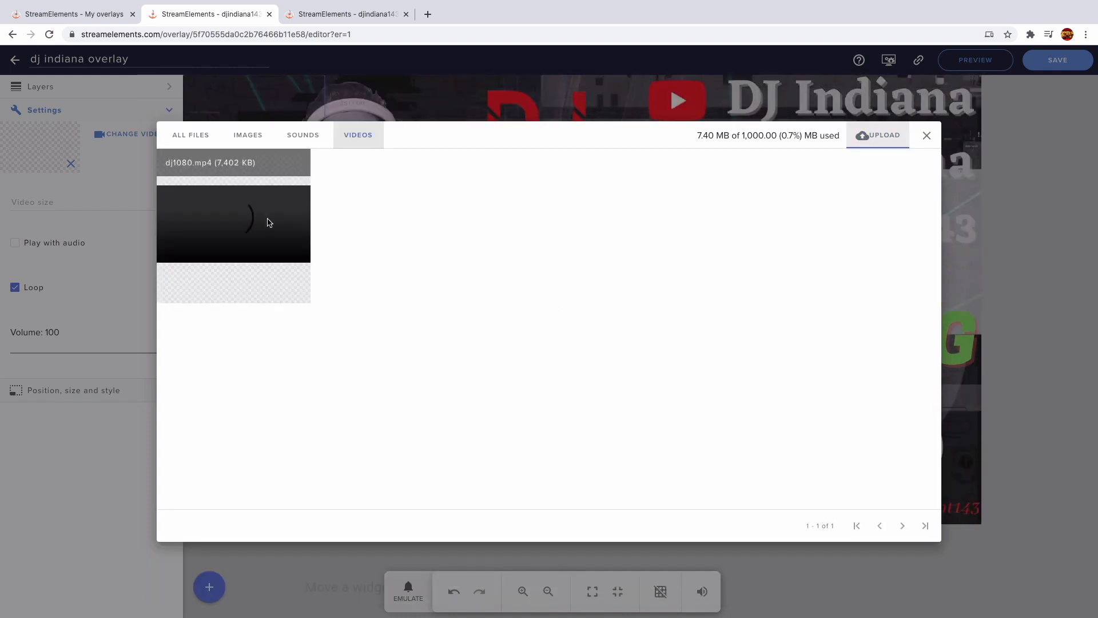
{"action": "mouse_move", "coordinate": [194, 186]}
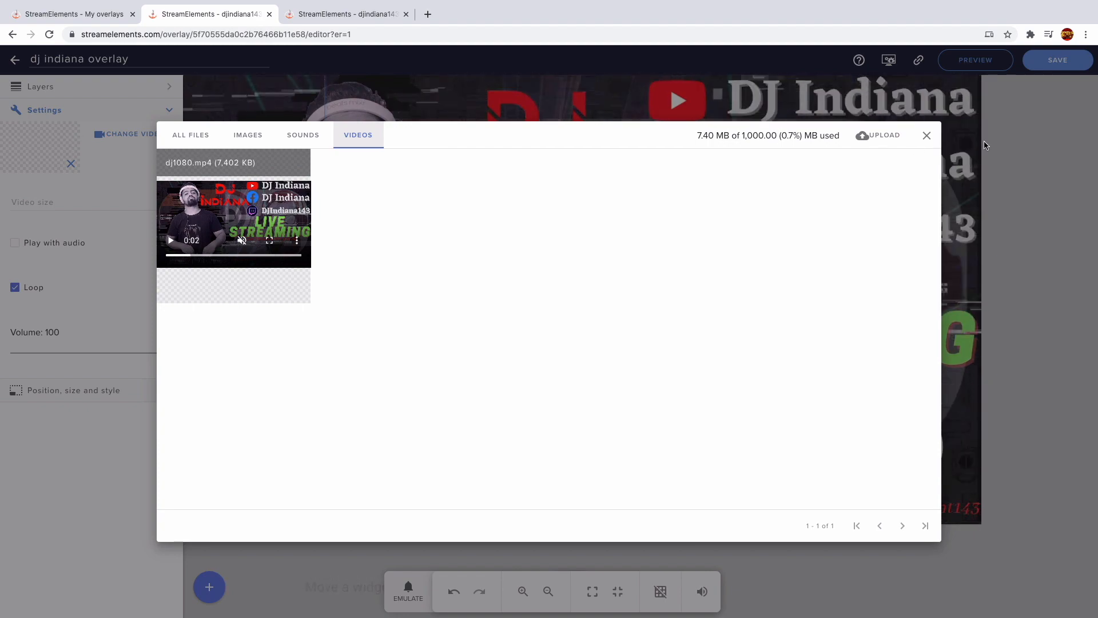
- Close the file library and delete the newly added Video 3 layer from the overlay
{"action": "left_click", "coordinate": [926, 138]}
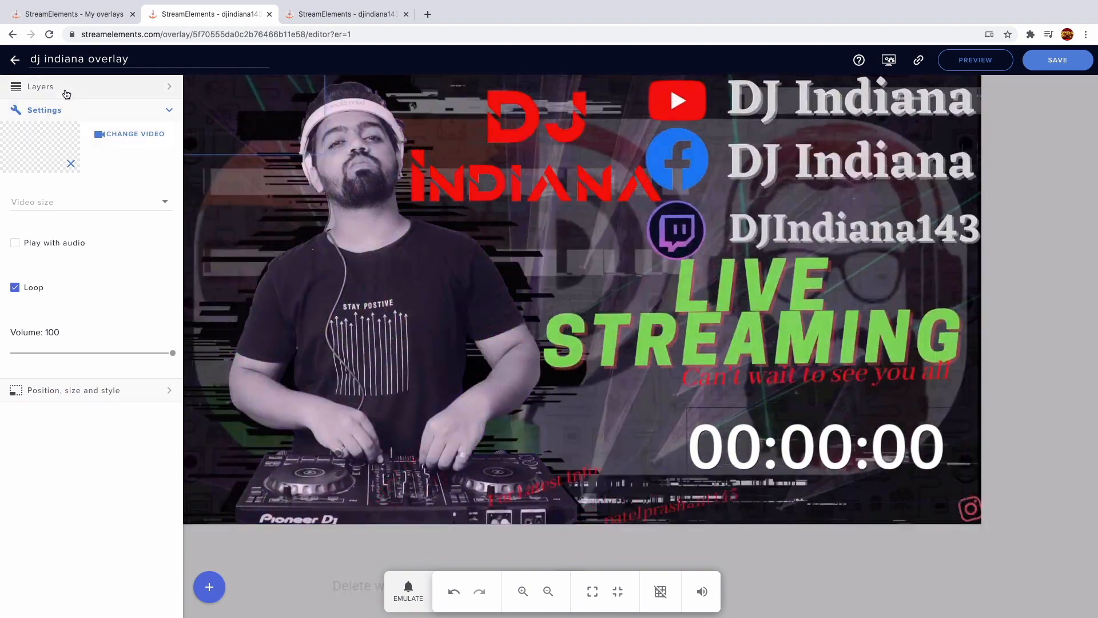
{"action": "left_click", "coordinate": [66, 91]}
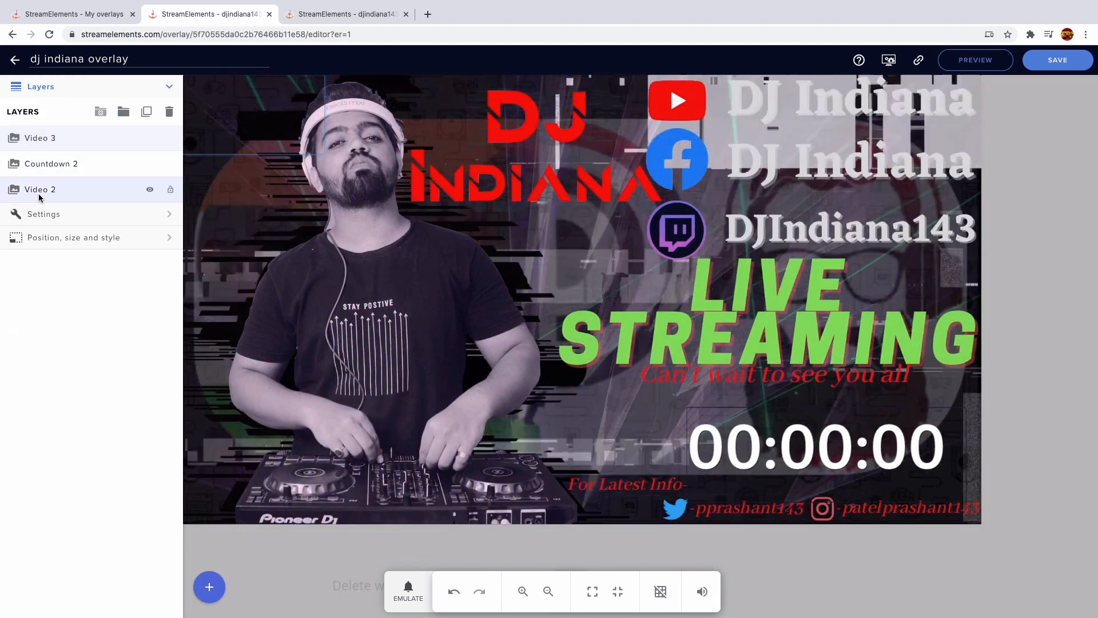
{"action": "left_click", "coordinate": [169, 112]}
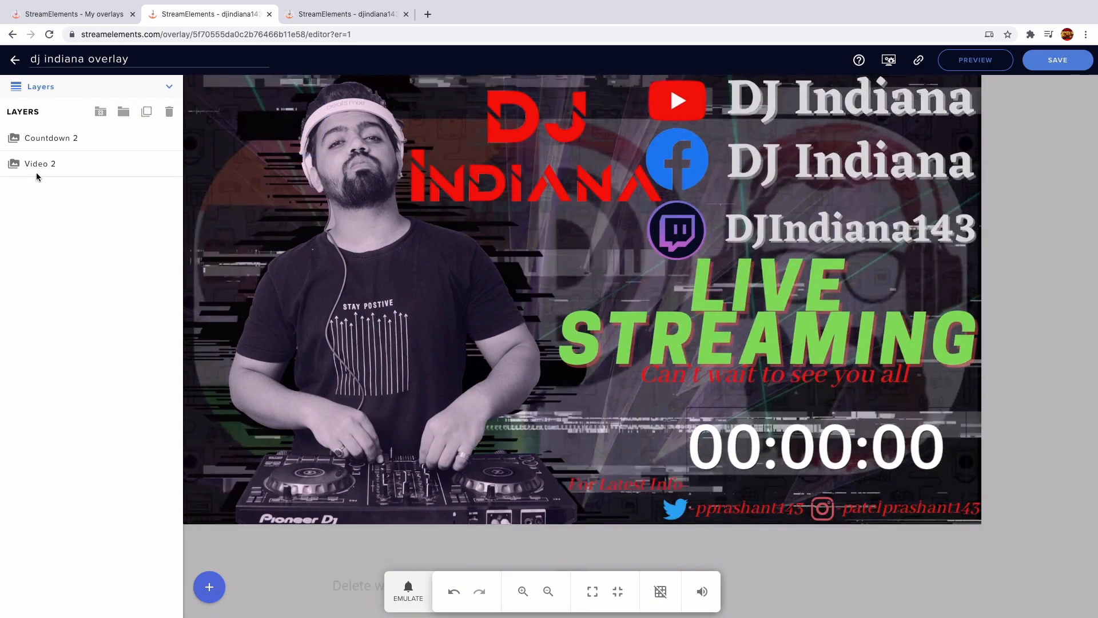
- Try the Video 2 layer above Countdown 2, and restore the order with Countdown 2 on top
{"action": "left_click_drag", "start_coordinate": [52, 164], "coordinate": [32, 136]}
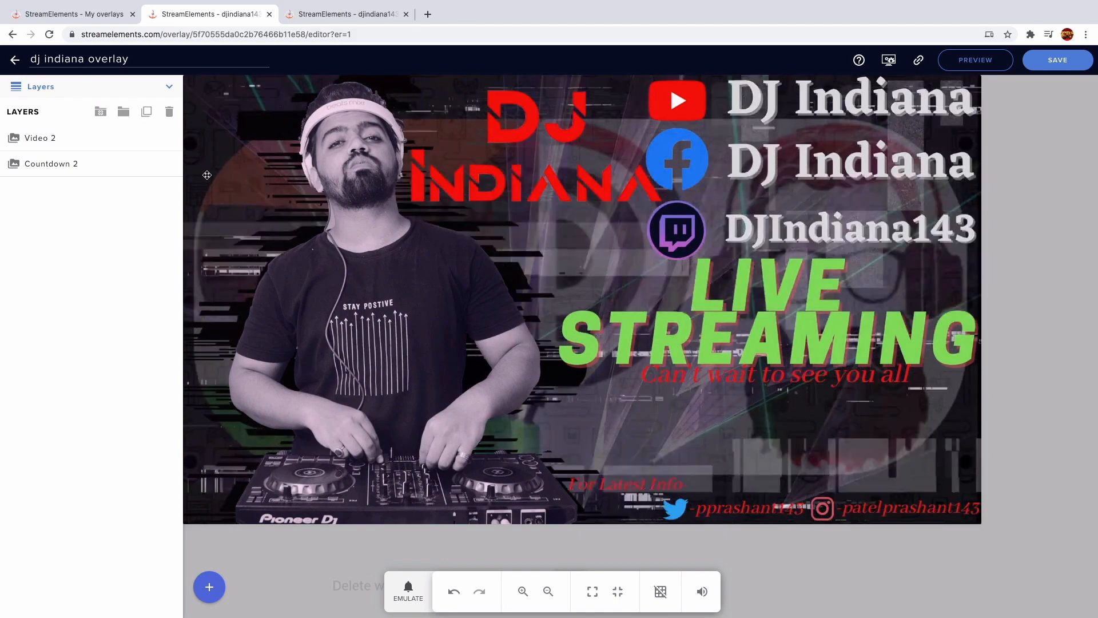
{"action": "left_click_drag", "start_coordinate": [40, 154], "coordinate": [38, 138]}
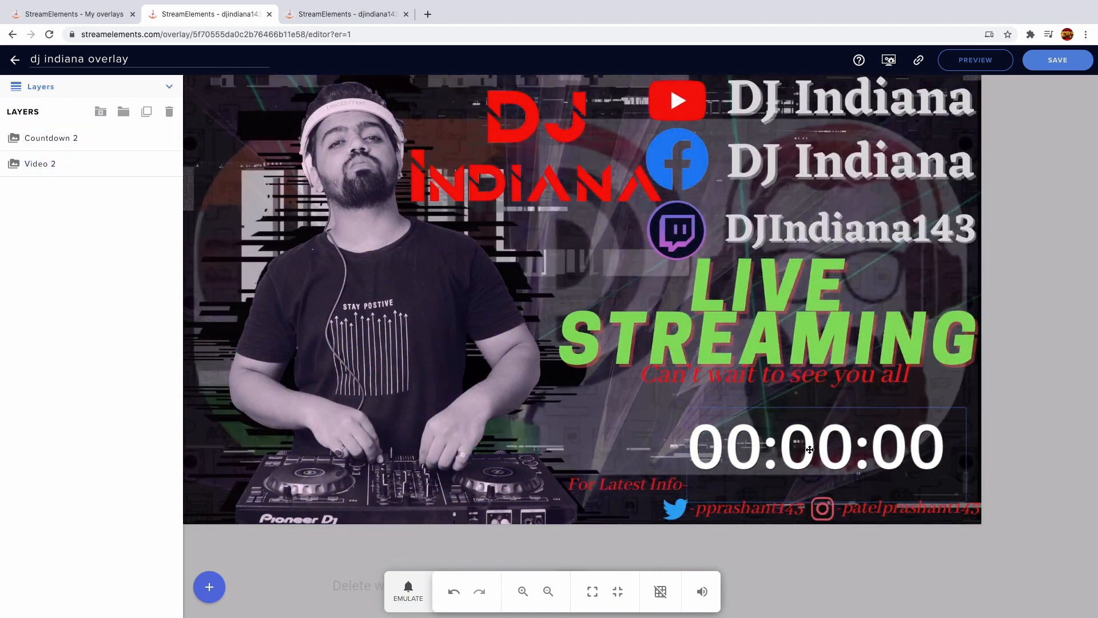
- Save the overlay and copy its private export URL from the overlay launch dialog
{"action": "left_click", "coordinate": [1065, 57]}
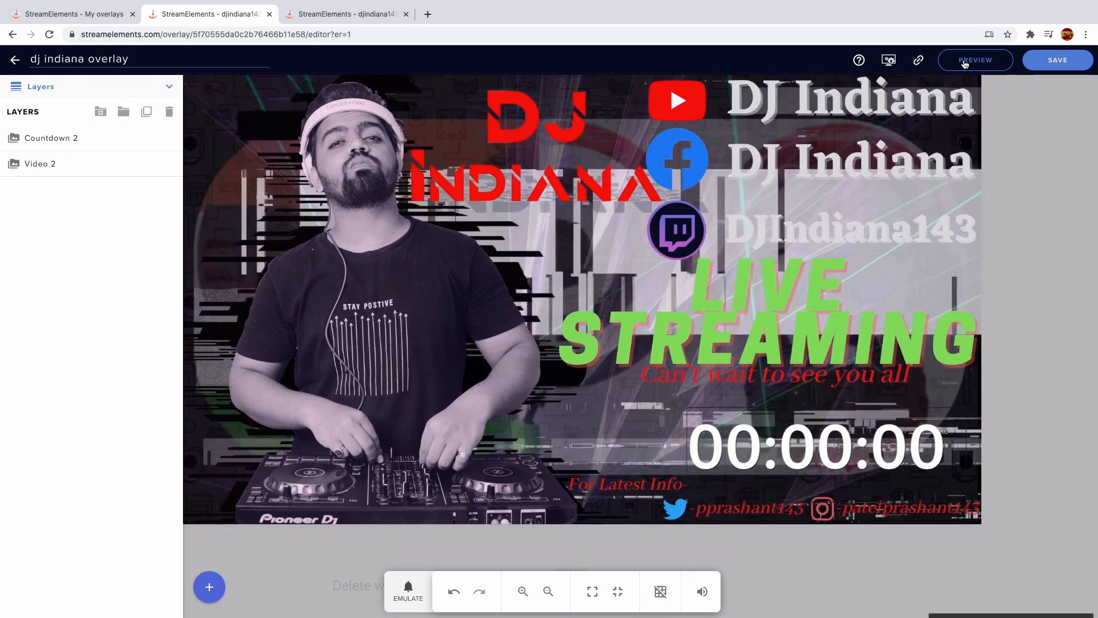
{"action": "left_click", "coordinate": [965, 61]}
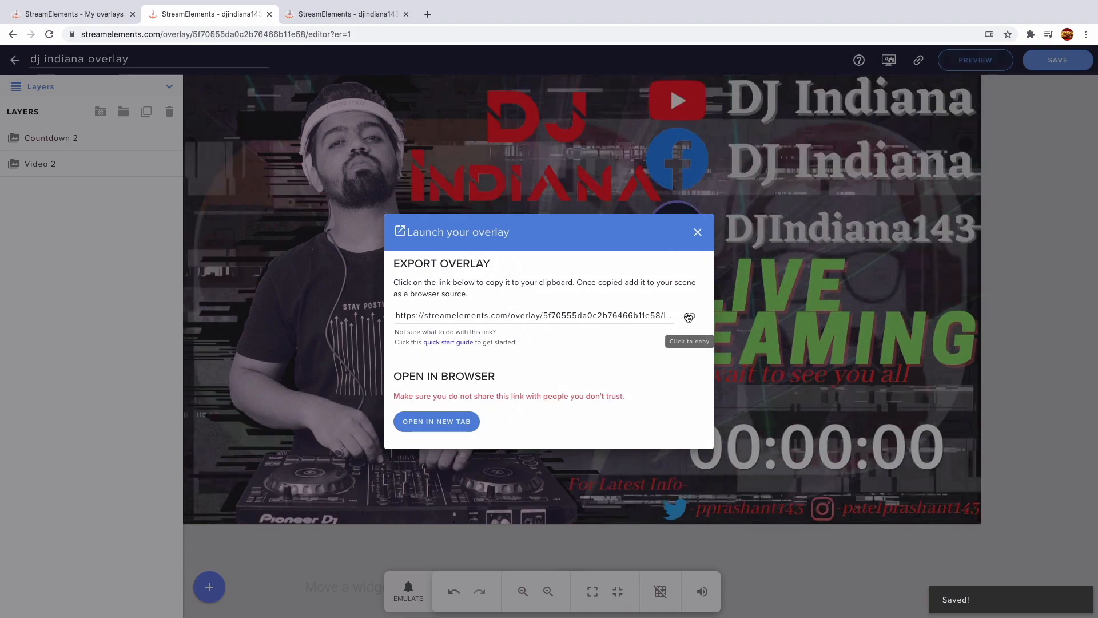
{"action": "left_click", "coordinate": [689, 317]}
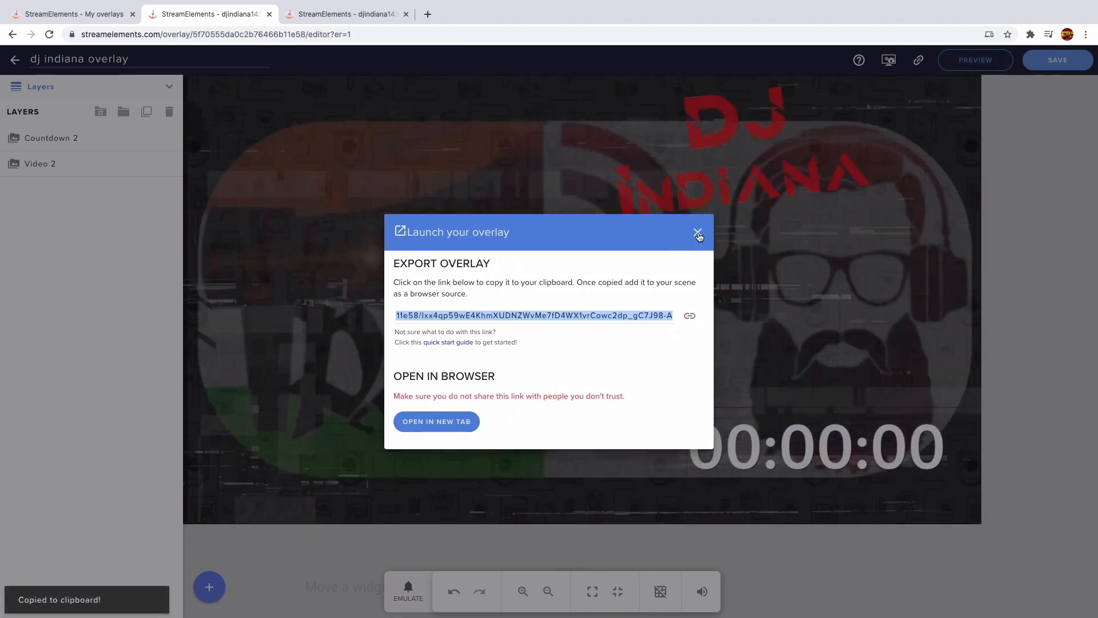
{"action": "left_click", "coordinate": [697, 232]}
- Switch to OBS and create a new Browser source with the default name in Scene 3
{"action": "key", "text": "ctrl+Up"}
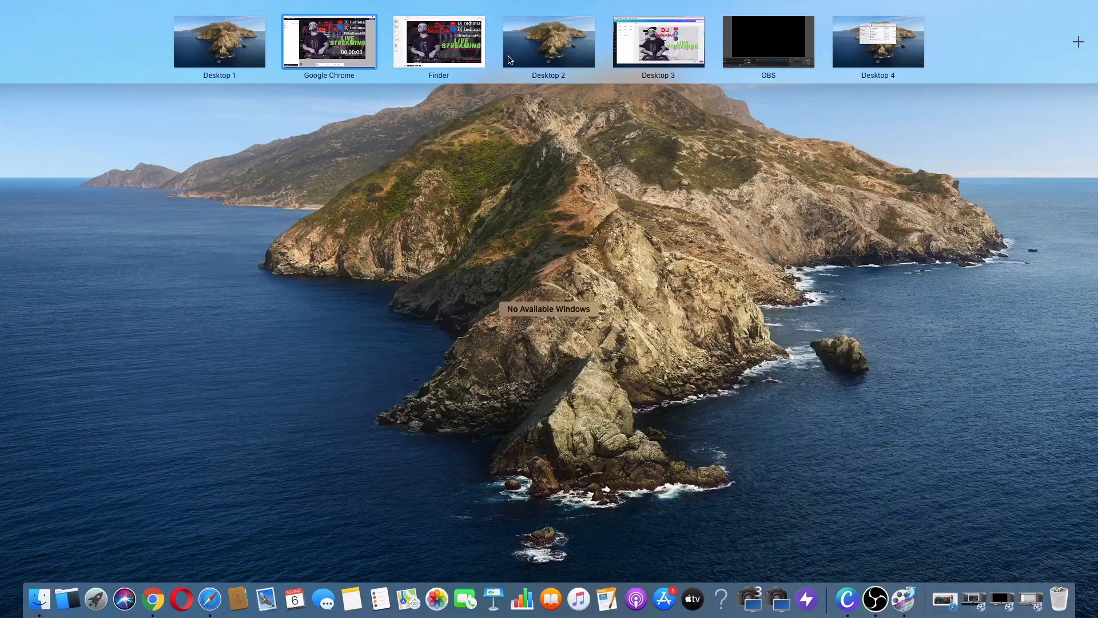
{"action": "left_click", "coordinate": [762, 45]}
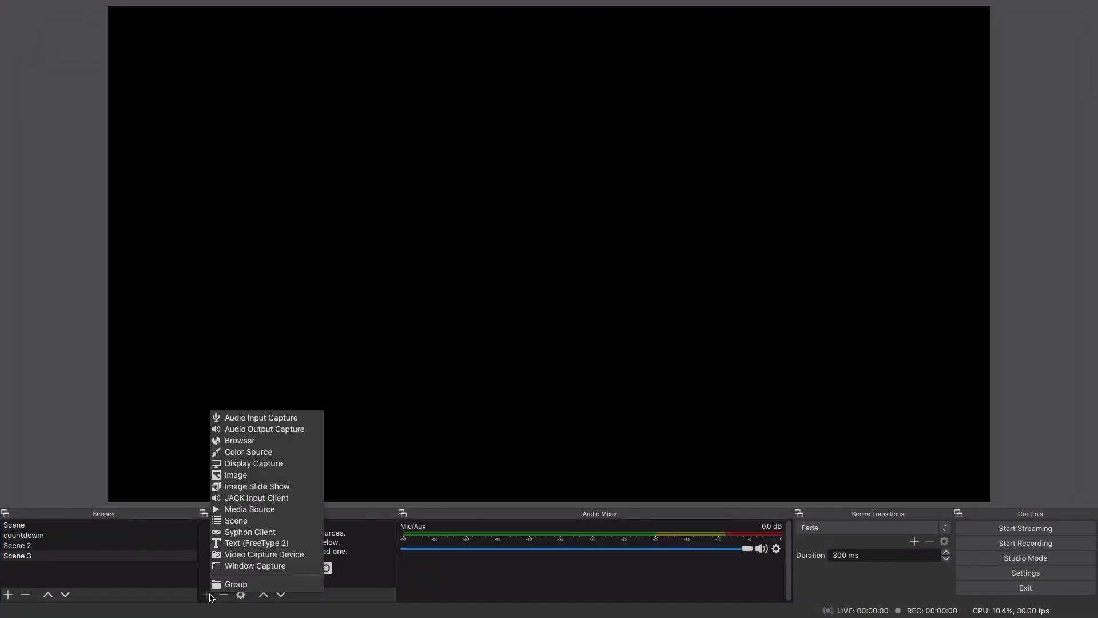
{"action": "left_click", "coordinate": [239, 440]}
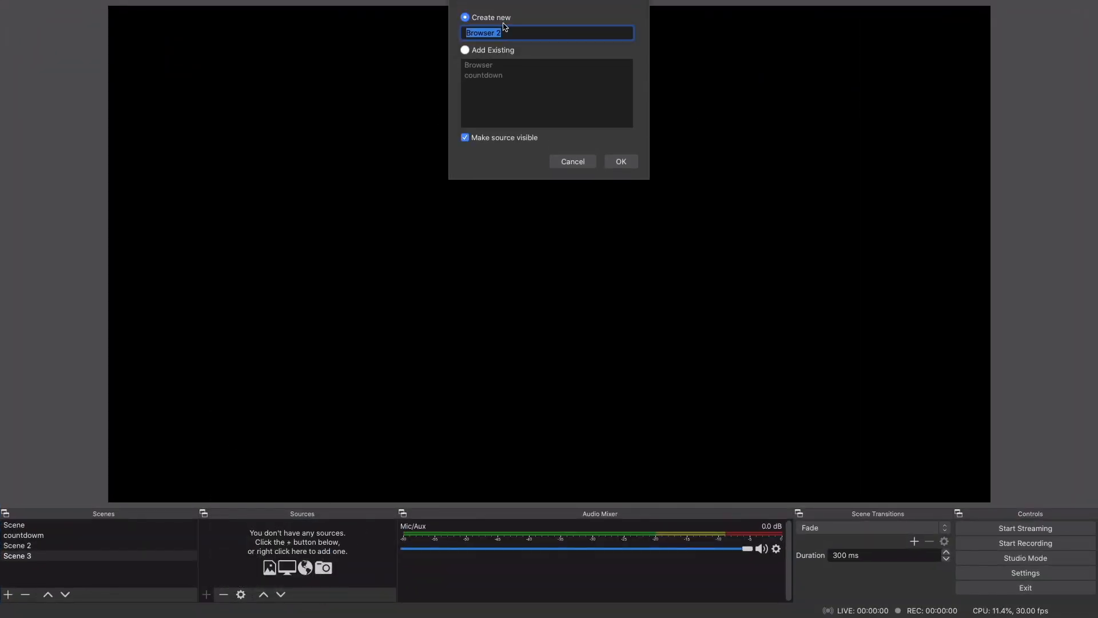
{"action": "left_click", "coordinate": [612, 164]}
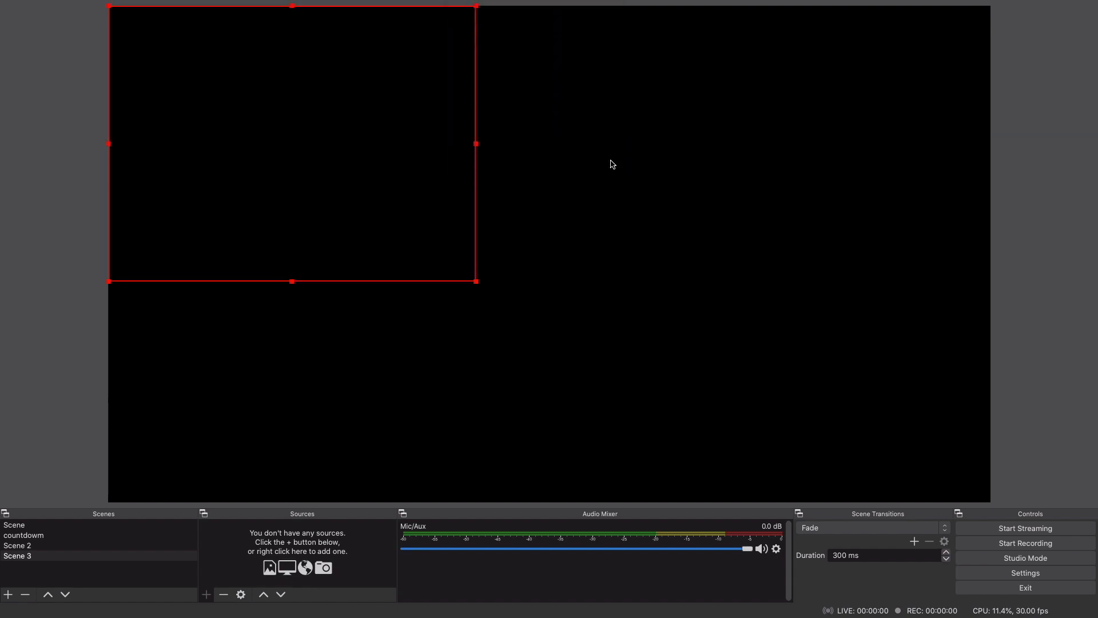
- Paste the copied private overlay URL into the Browser source's URL field, and set its width to 1920 and height to 1080
{"action": "double_click", "coordinate": [479, 325]}
{"action": "triple_click", "coordinate": [480, 324]}
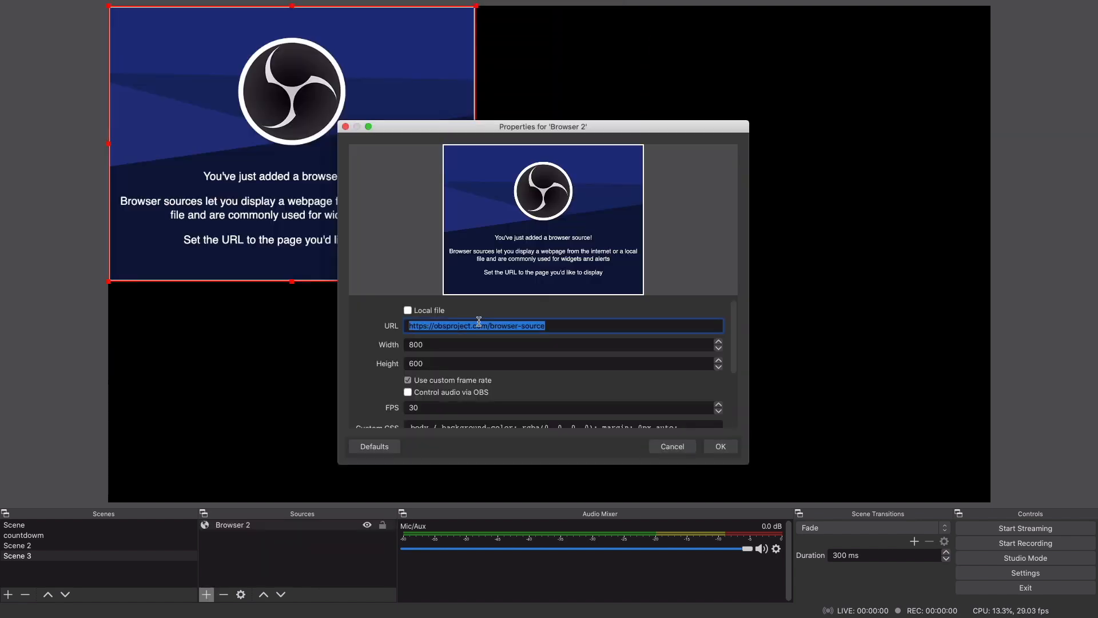
{"action": "key", "text": "super+v"}
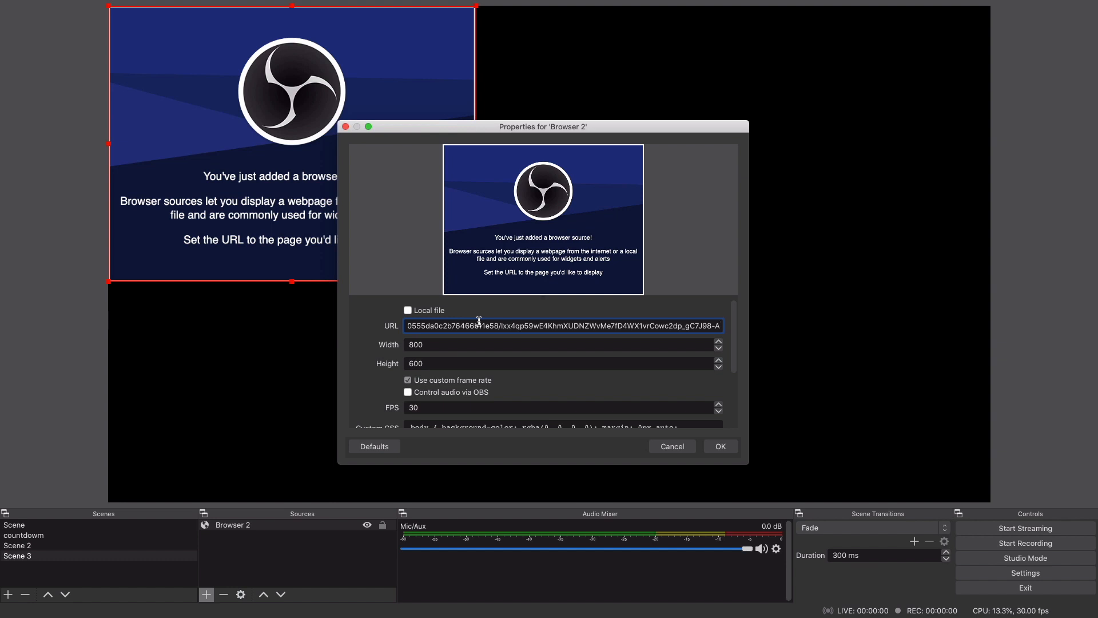
{"action": "double_click", "coordinate": [469, 347]}
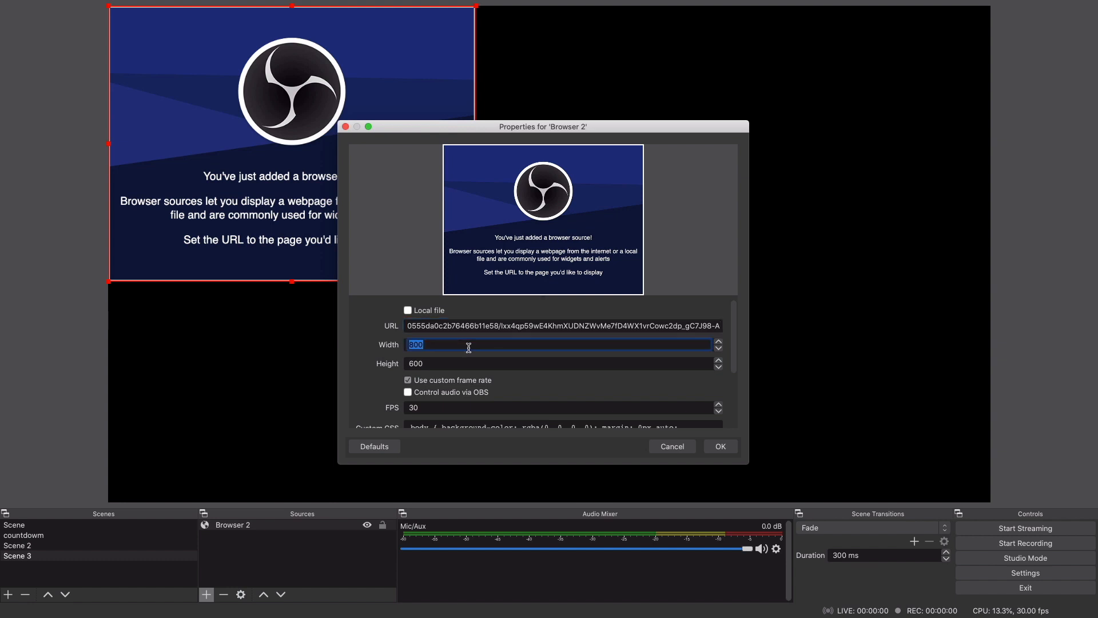
{"action": "type", "text": "1920"}
{"action": "key", "text": "Tab"}
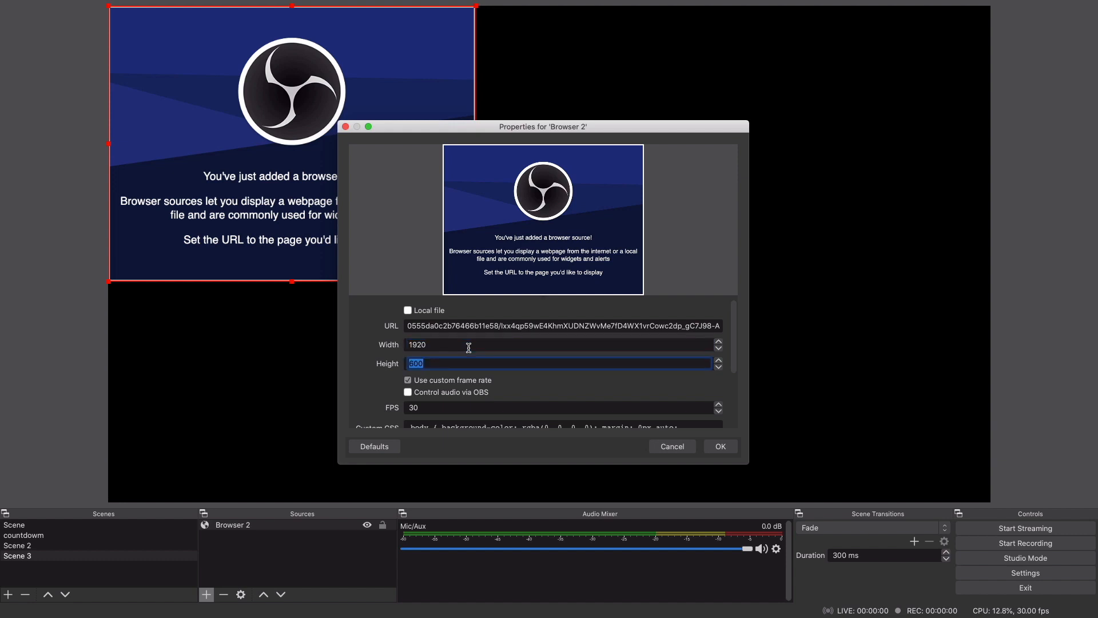
{"action": "type", "text": "108"}
{"action": "left_click", "coordinate": [721, 447]}
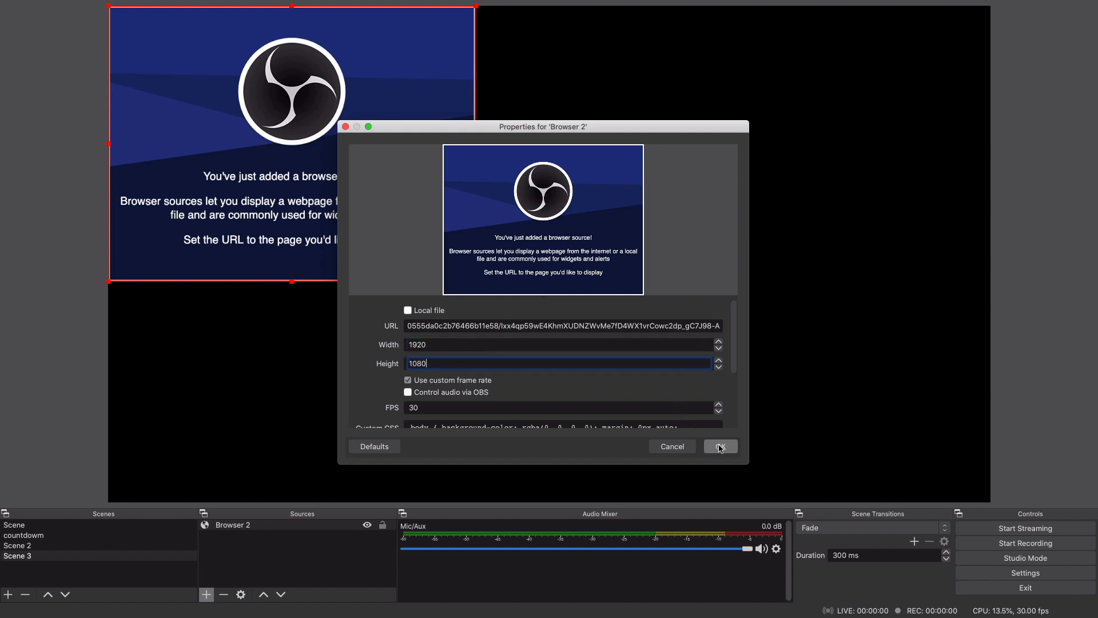